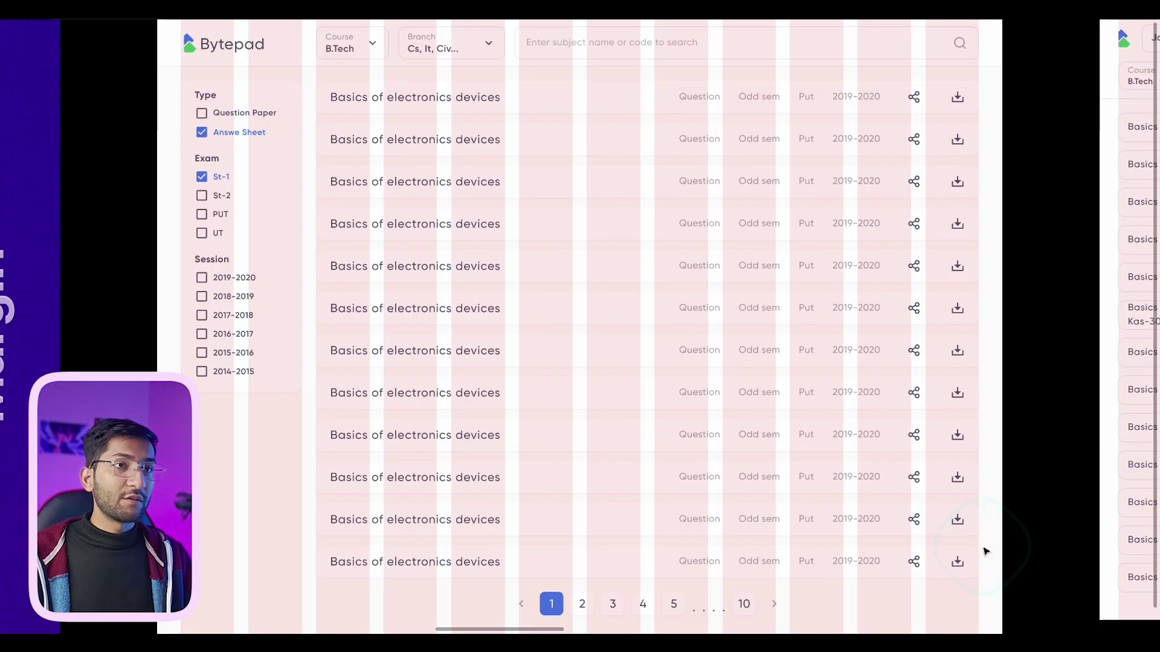
- Outline the question paper cards and the filter panel of the Search list frame with a black stroke
{"action": "left_click", "coordinate": [978, 450]}
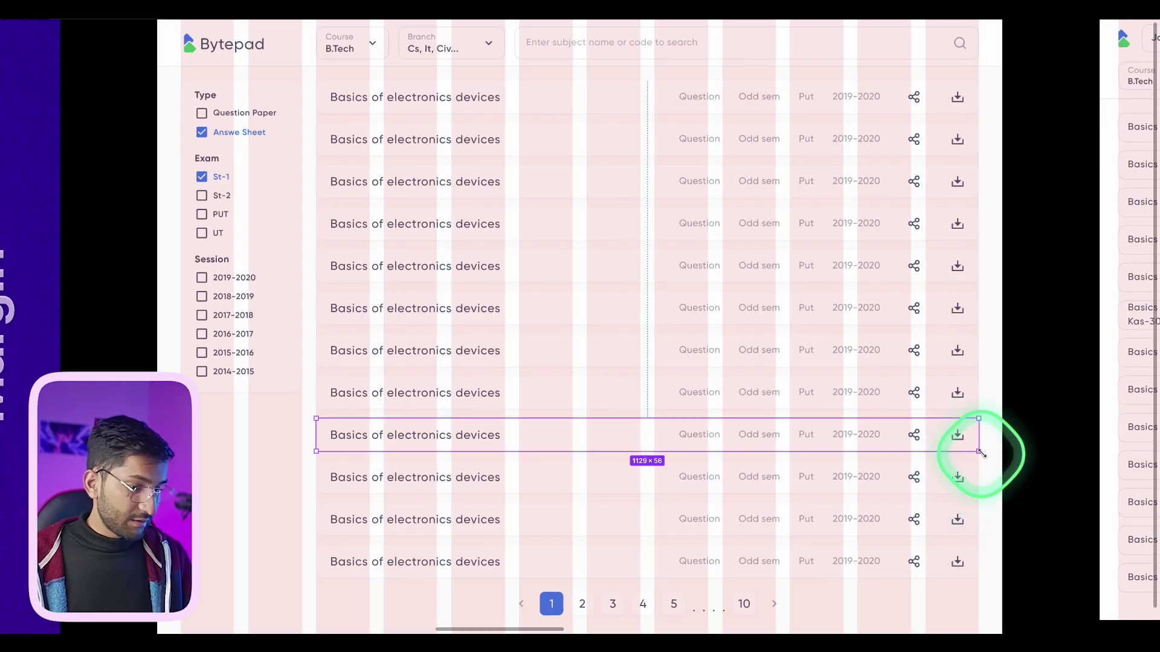
{"action": "left_click", "coordinate": [993, 462]}
{"action": "left_click", "coordinate": [841, 411]}
{"action": "left_click", "coordinate": [290, 326], "text": "shift"}
{"action": "key", "text": "Return"}
{"action": "scroll", "coordinate": [272, 320], "scroll_direction": "up", "scroll_amount": 2}
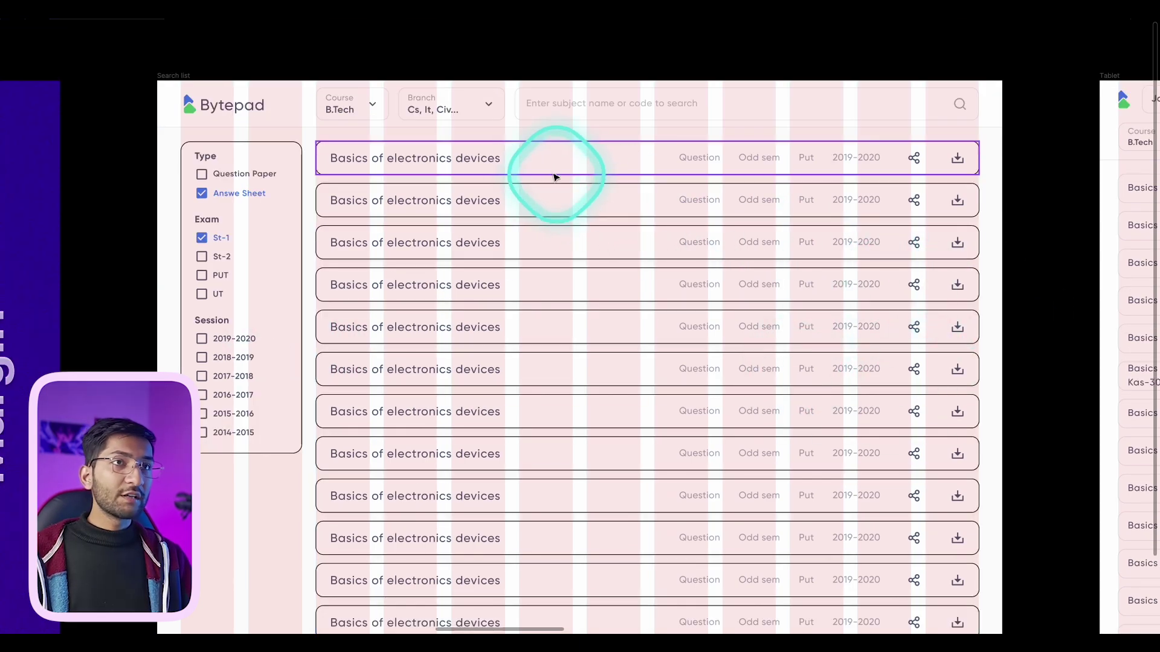
- Examine how the left edge of the first question paper card lines up with the column grid and the gutter
{"action": "left_click", "coordinate": [547, 171]}
{"action": "scroll", "coordinate": [323, 159], "scroll_direction": "up", "scroll_amount": 10}
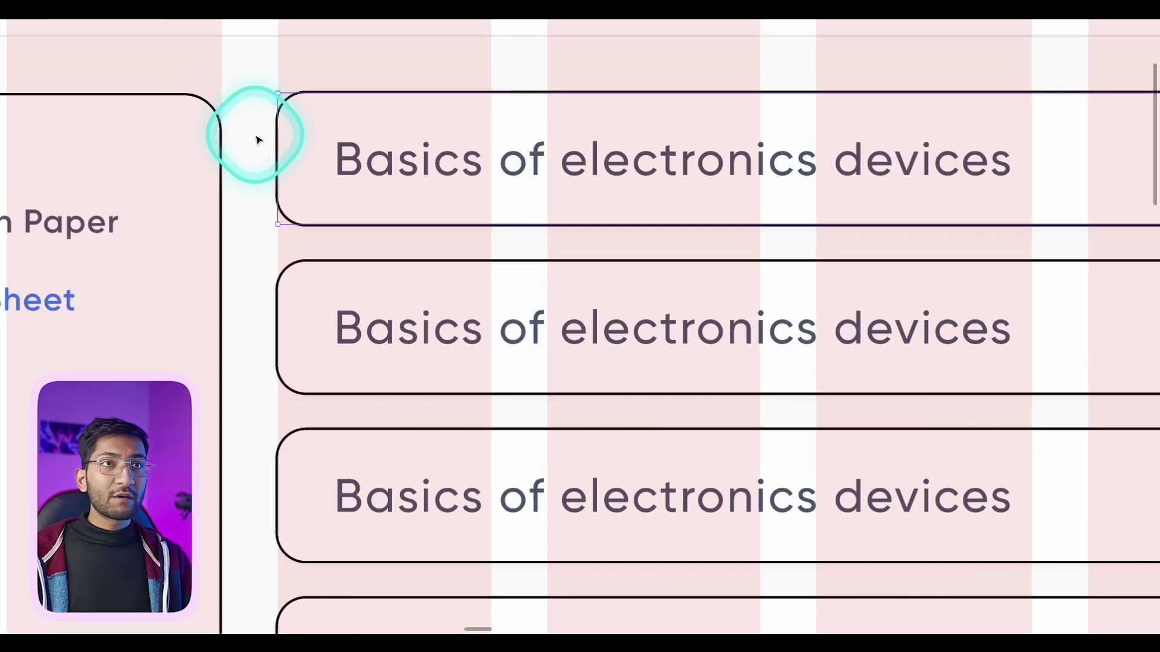
{"action": "scroll", "coordinate": [287, 194], "scroll_direction": "down", "scroll_amount": 10}
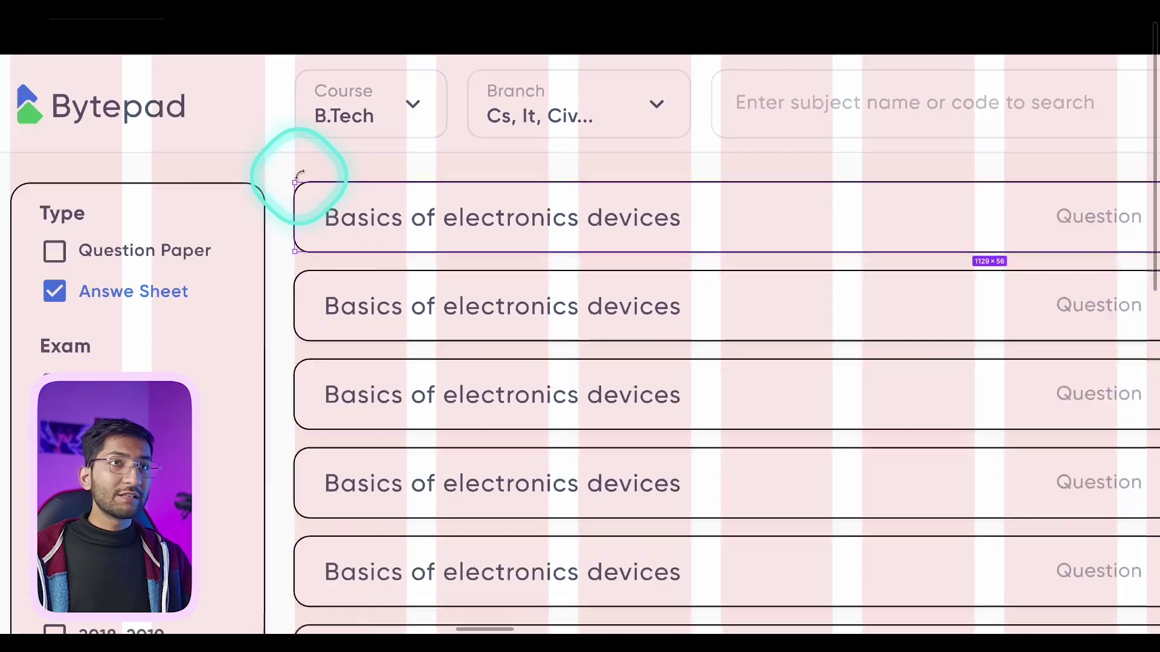
{"action": "scroll", "coordinate": [291, 199], "scroll_direction": "down", "scroll_amount": 5}
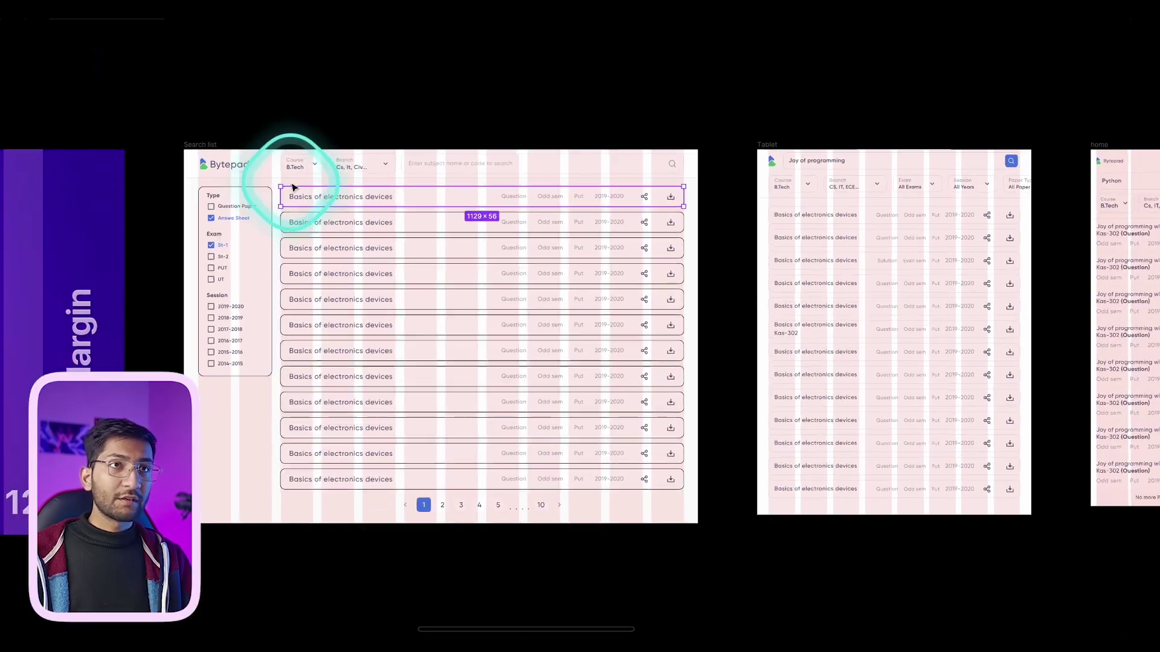
{"action": "scroll", "coordinate": [293, 187], "scroll_direction": "up", "scroll_amount": 5}
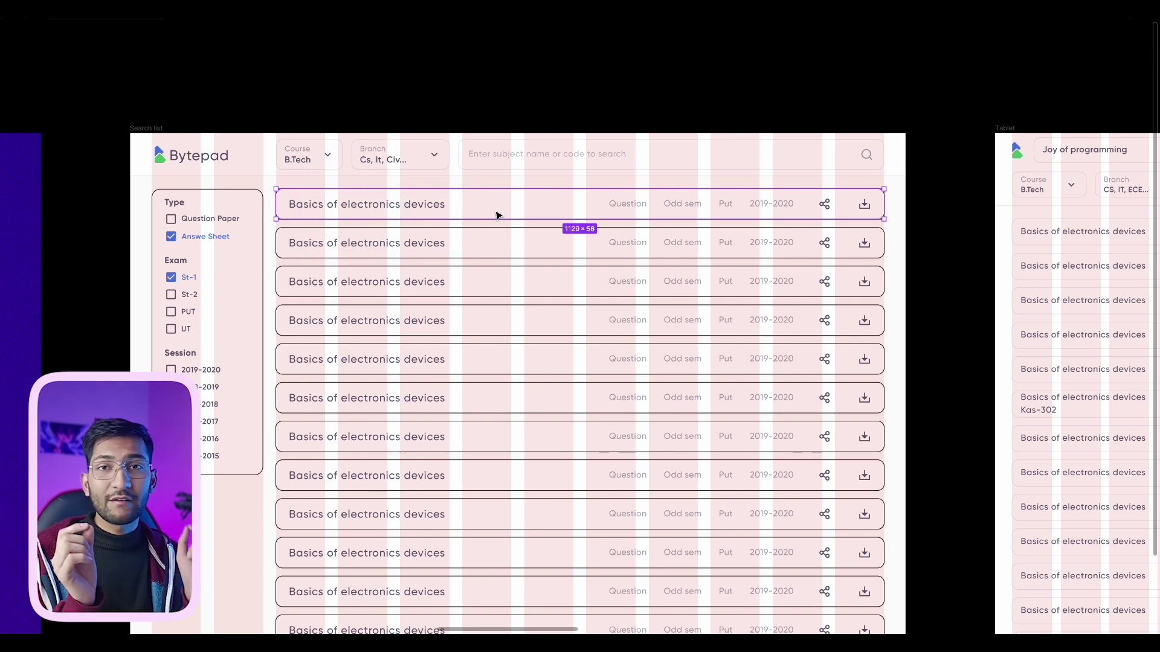
{"action": "scroll", "coordinate": [474, 214], "scroll_direction": "up", "scroll_amount": 2}
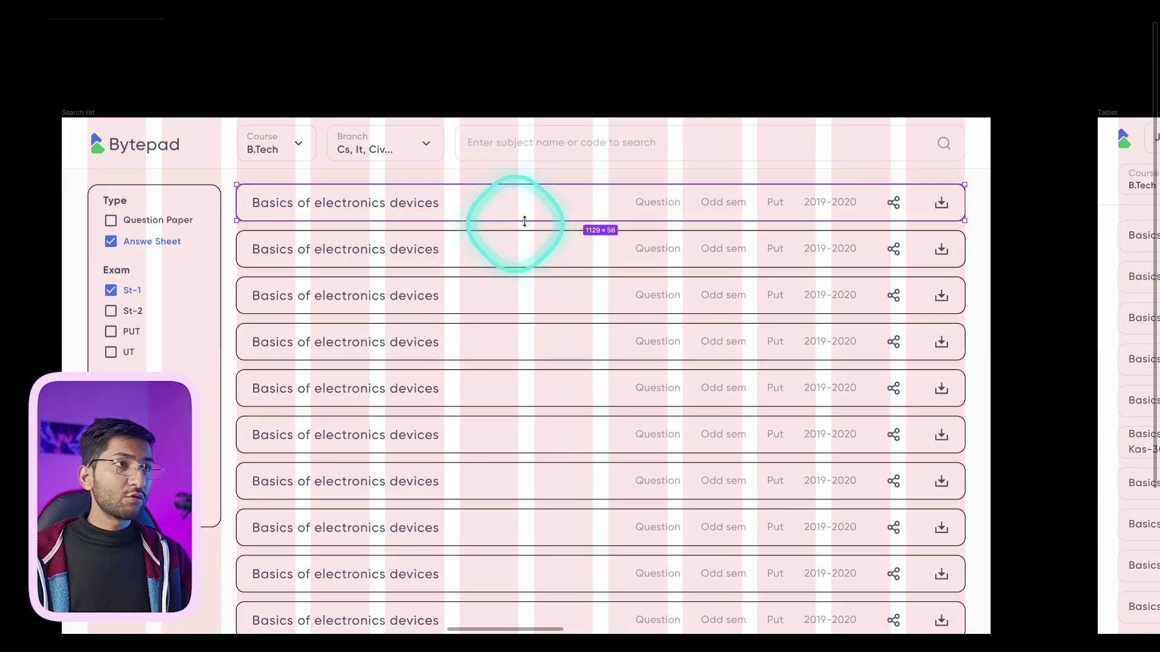
{"action": "scroll", "coordinate": [235, 189], "scroll_direction": "up", "scroll_amount": 6}
{"action": "scroll", "coordinate": [236, 187], "scroll_direction": "up", "scroll_amount": 1}
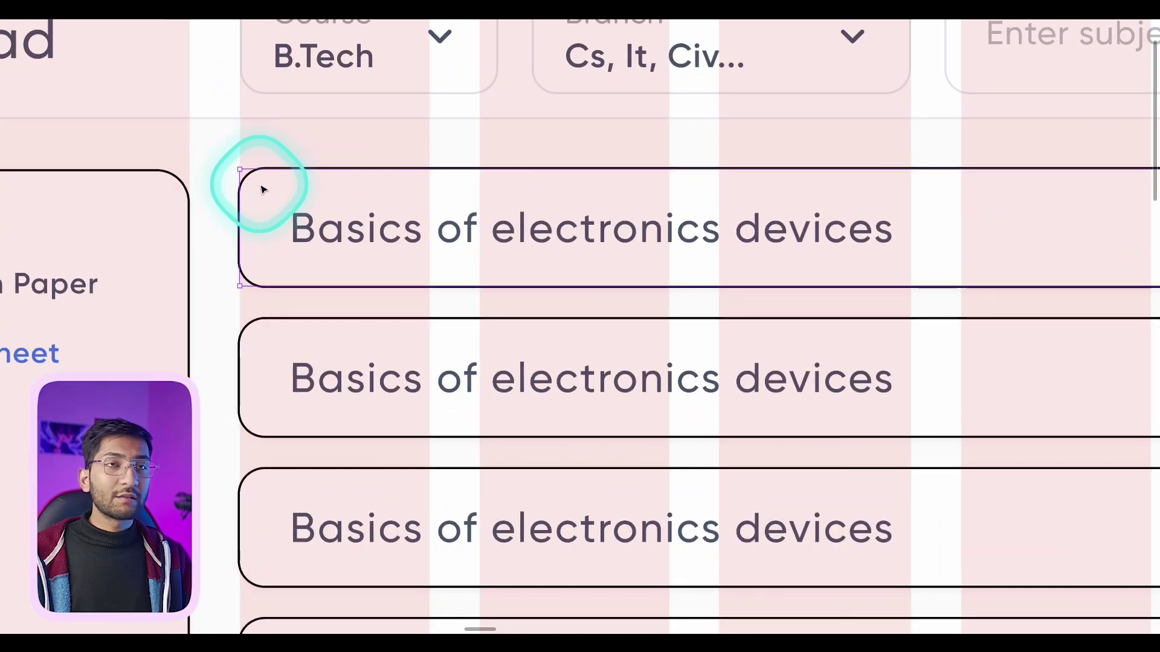
{"action": "scroll", "coordinate": [234, 190], "scroll_direction": "down", "scroll_amount": 5}
{"action": "scroll", "coordinate": [234, 192], "scroll_direction": "up", "scroll_amount": 6}
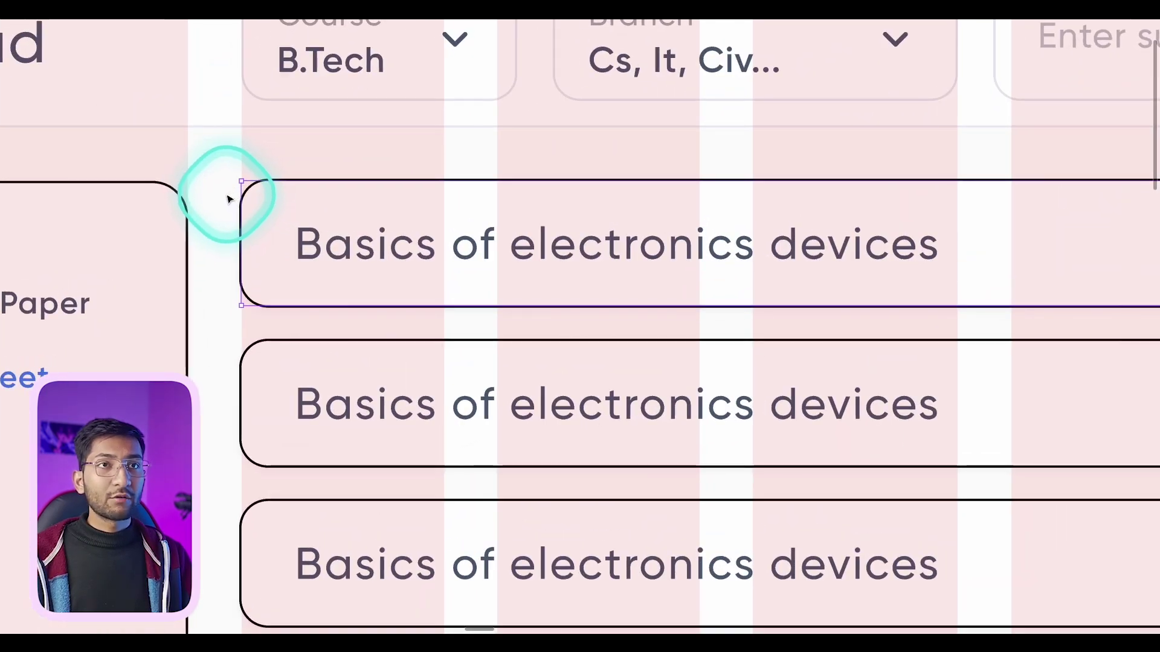
{"action": "scroll", "coordinate": [234, 193], "scroll_direction": "up", "scroll_amount": 8}
{"action": "scroll", "coordinate": [261, 193], "scroll_direction": "down", "scroll_amount": 5}
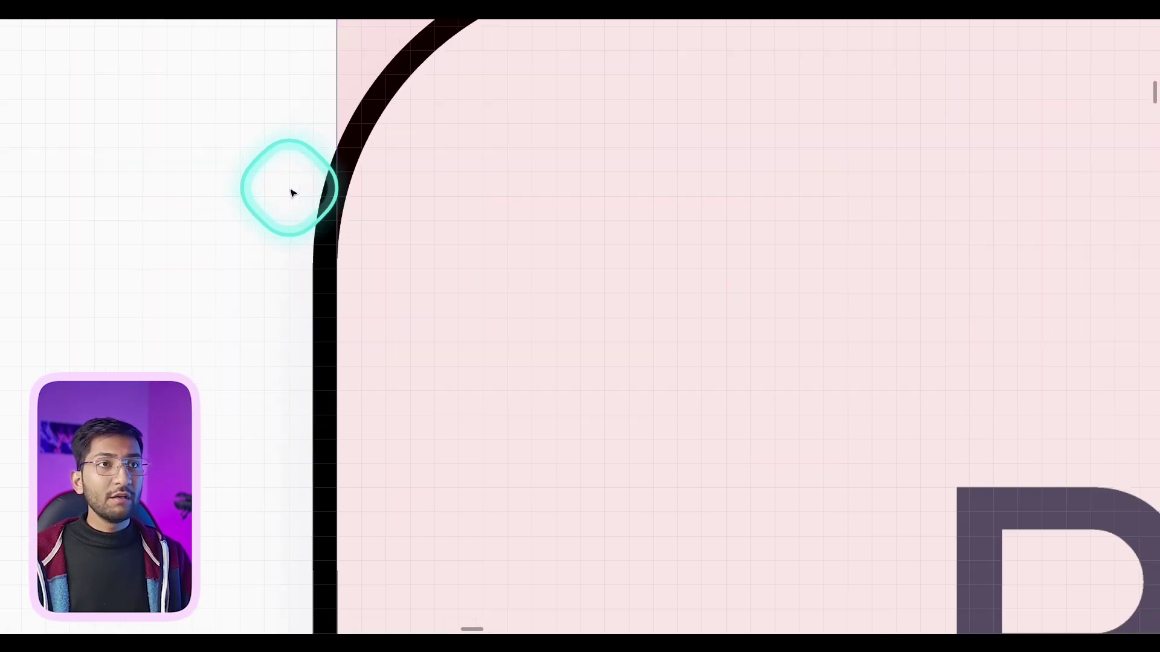
{"action": "scroll", "coordinate": [303, 251], "scroll_direction": "down", "scroll_amount": 5}
- Check the first card's right edge against the grid and inspect the placement of its share icon, download icon and title
{"action": "scroll", "coordinate": [476, 295], "scroll_direction": "right", "scroll_amount": 15}
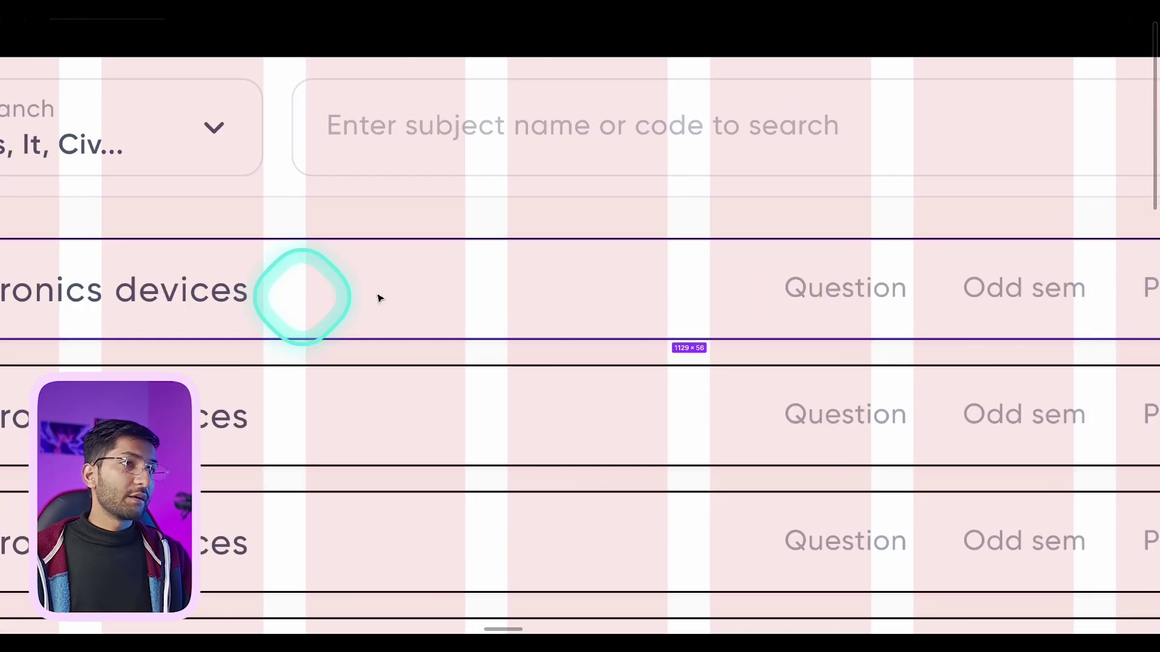
{"action": "scroll", "coordinate": [805, 296], "scroll_direction": "up", "scroll_amount": 5}
{"action": "scroll", "coordinate": [858, 252], "scroll_direction": "up", "scroll_amount": 3}
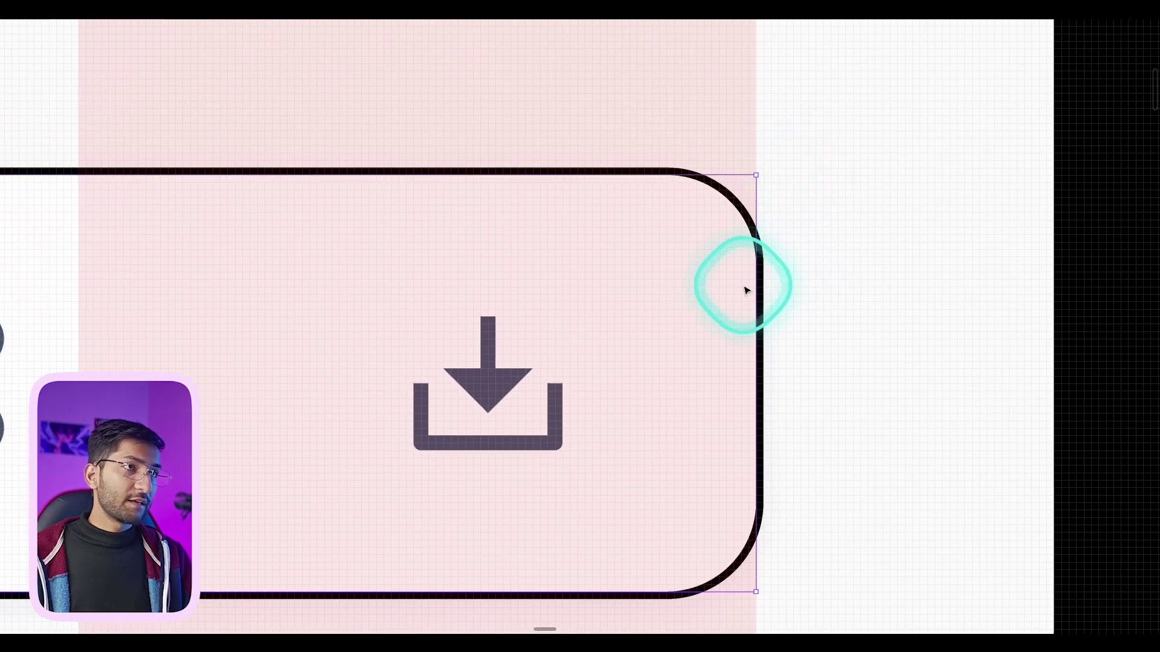
{"action": "scroll", "coordinate": [745, 290], "scroll_direction": "down", "scroll_amount": 8}
{"action": "left_click_drag", "start_coordinate": [738, 287], "coordinate": [826, 275]}
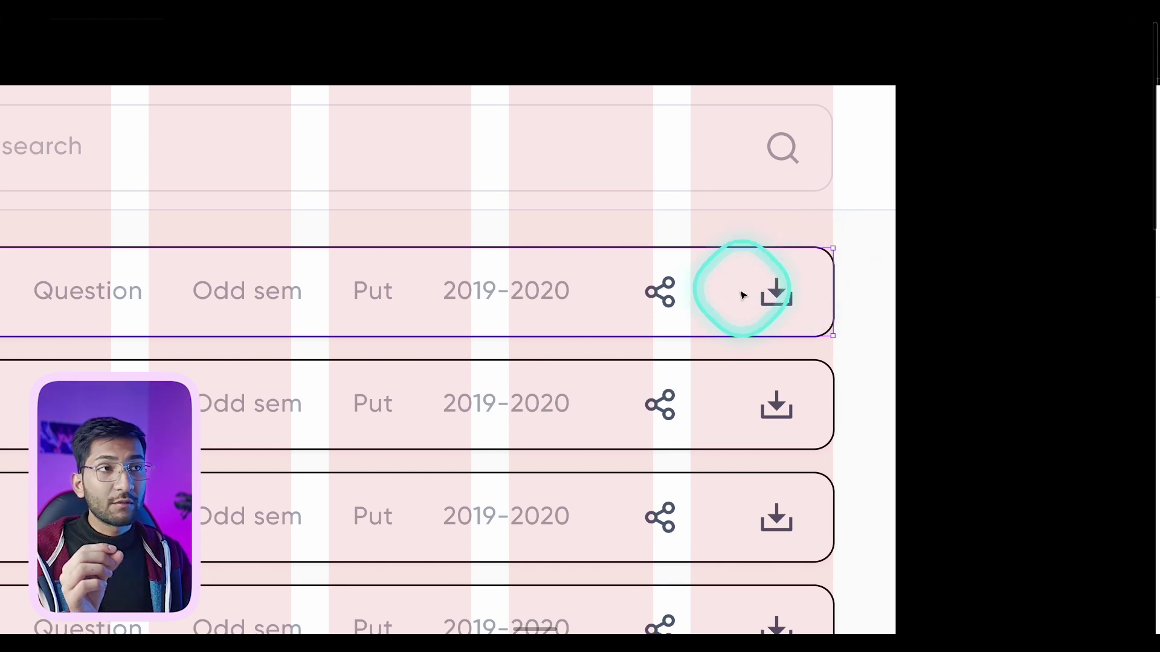
{"action": "left_click", "coordinate": [678, 288]}
{"action": "left_click", "coordinate": [680, 292]}
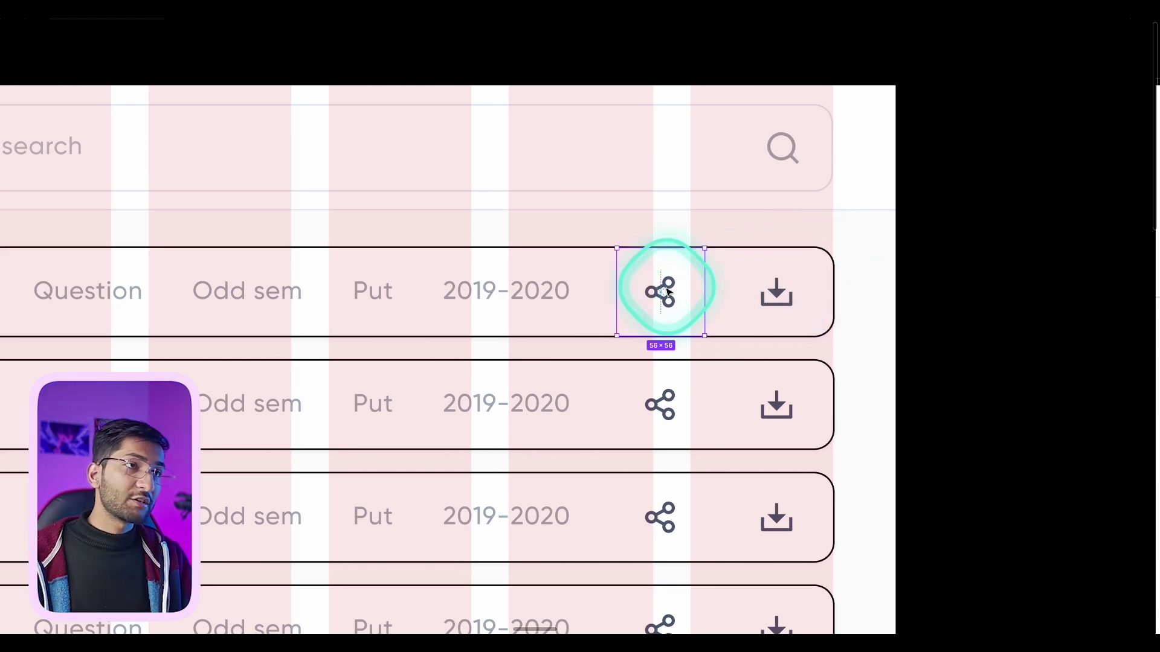
{"action": "scroll", "coordinate": [778, 291], "scroll_direction": "down", "scroll_amount": 3}
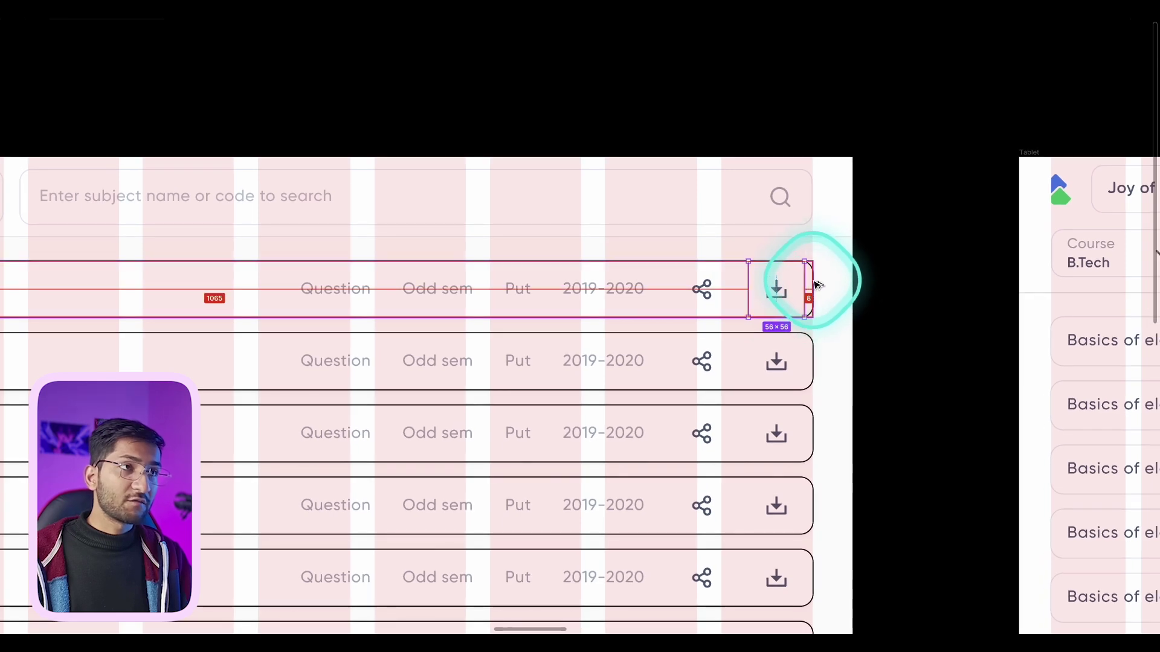
{"action": "scroll", "coordinate": [778, 293], "scroll_direction": "left", "scroll_amount": 10}
{"action": "left_click", "coordinate": [408, 299]}
{"action": "scroll", "coordinate": [309, 300], "scroll_direction": "up", "scroll_amount": 5}
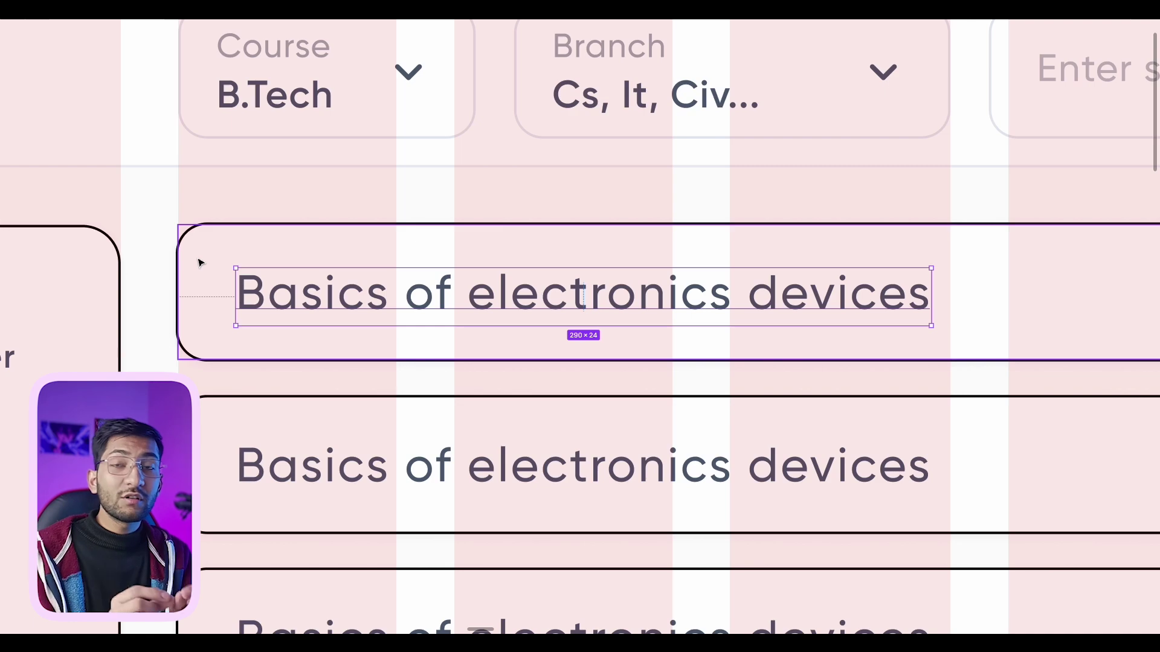
{"action": "scroll", "coordinate": [200, 262], "scroll_direction": "down", "scroll_amount": 5}
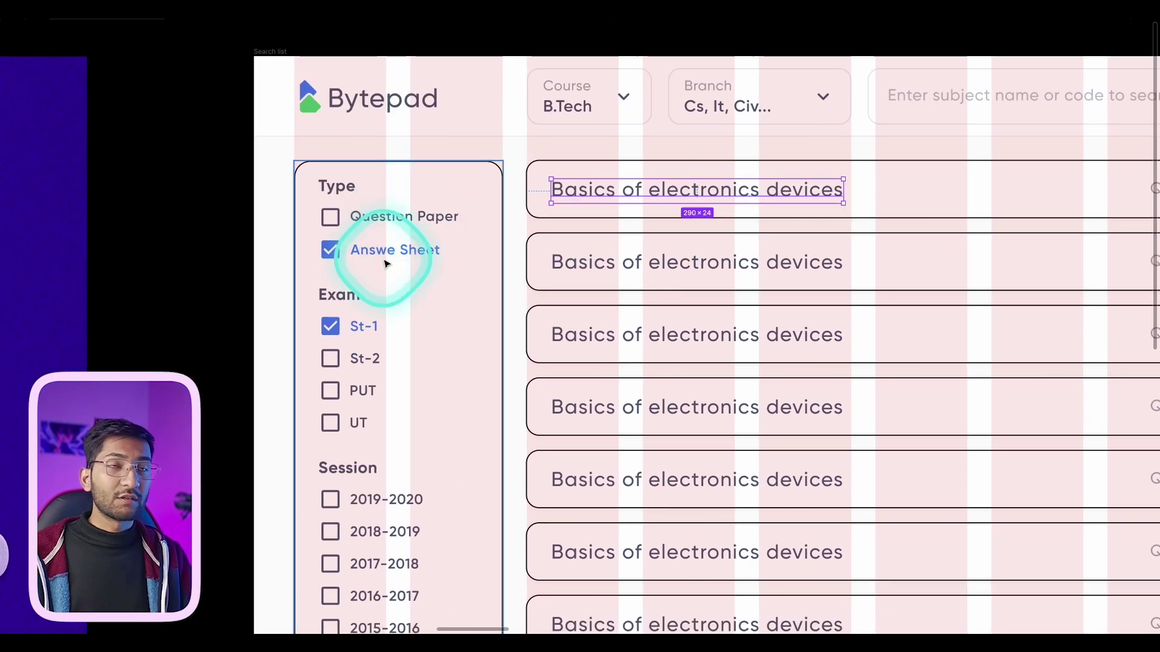
- Try to align the filter panel's Type heading with the second grid column
{"action": "left_click", "coordinate": [363, 196]}
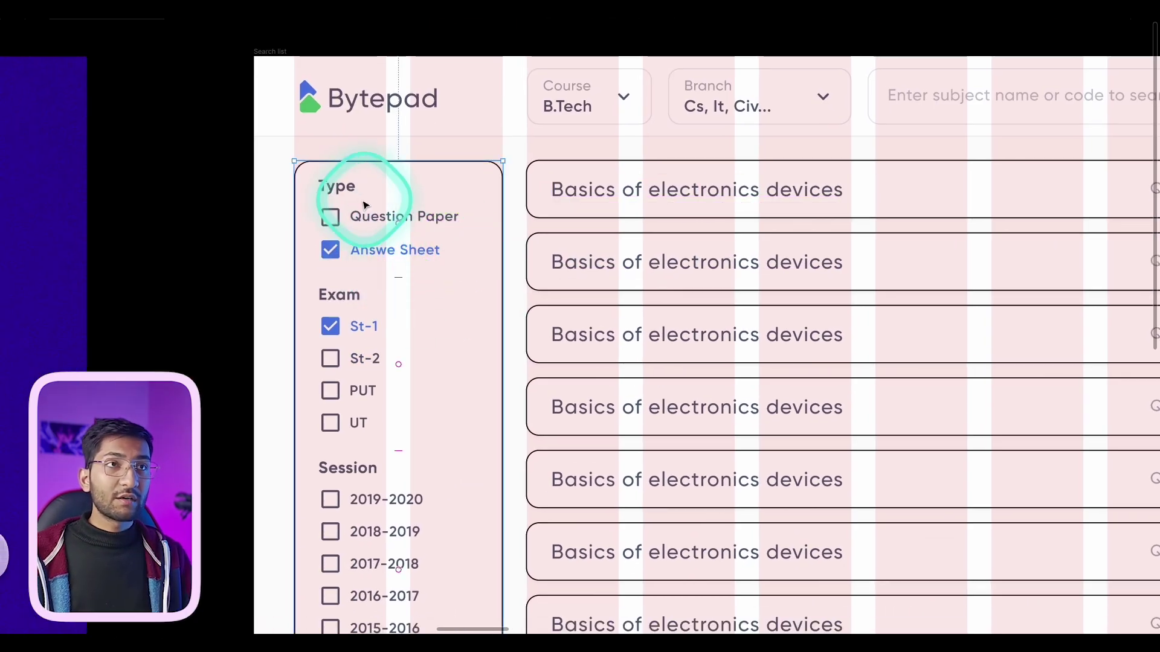
{"action": "scroll", "coordinate": [332, 181], "scroll_direction": "up", "scroll_amount": 5}
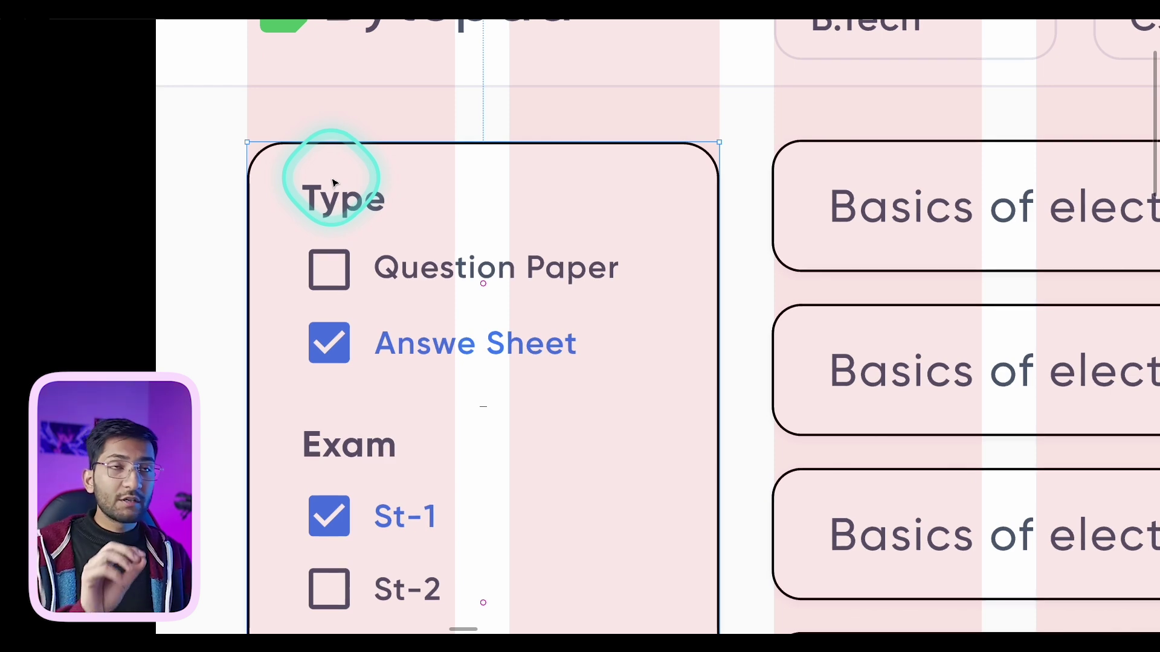
{"action": "key", "text": "Escape"}
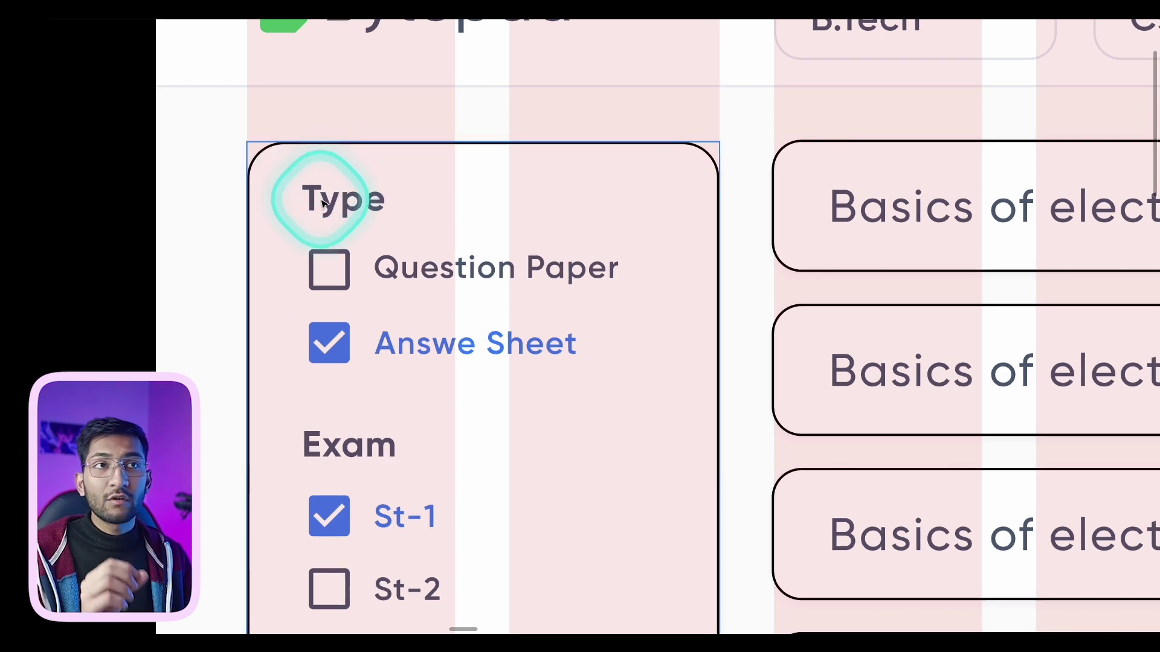
{"action": "left_click_drag", "start_coordinate": [323, 205], "coordinate": [544, 218]}
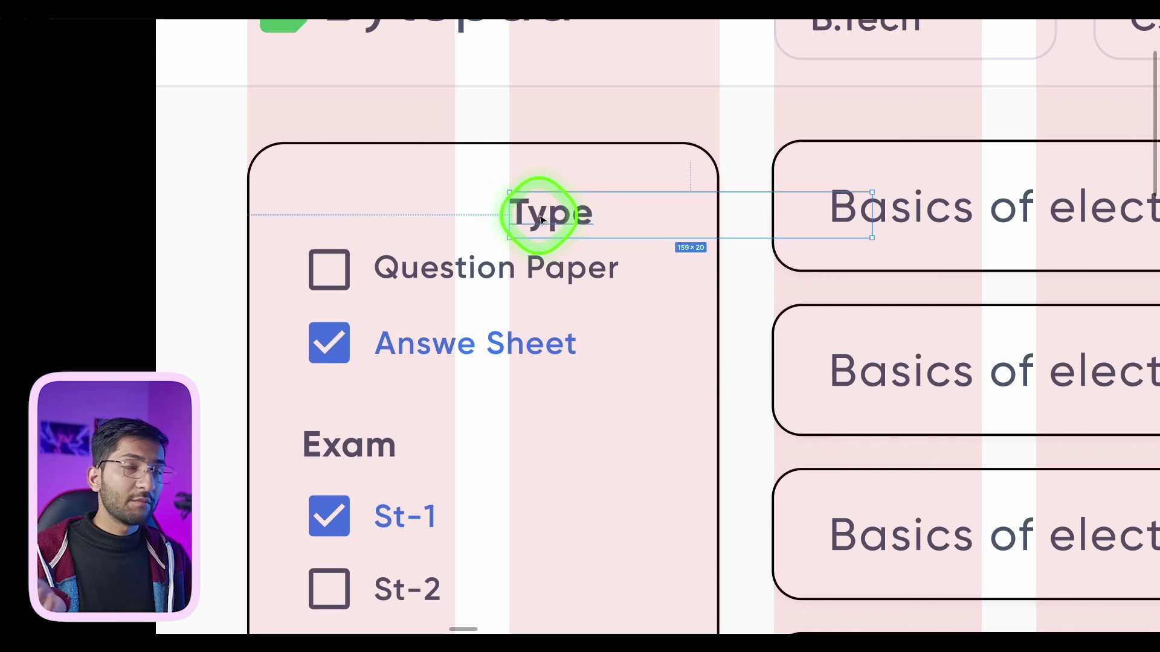
{"action": "left_click_drag", "start_coordinate": [540, 203], "coordinate": [461, 216]}
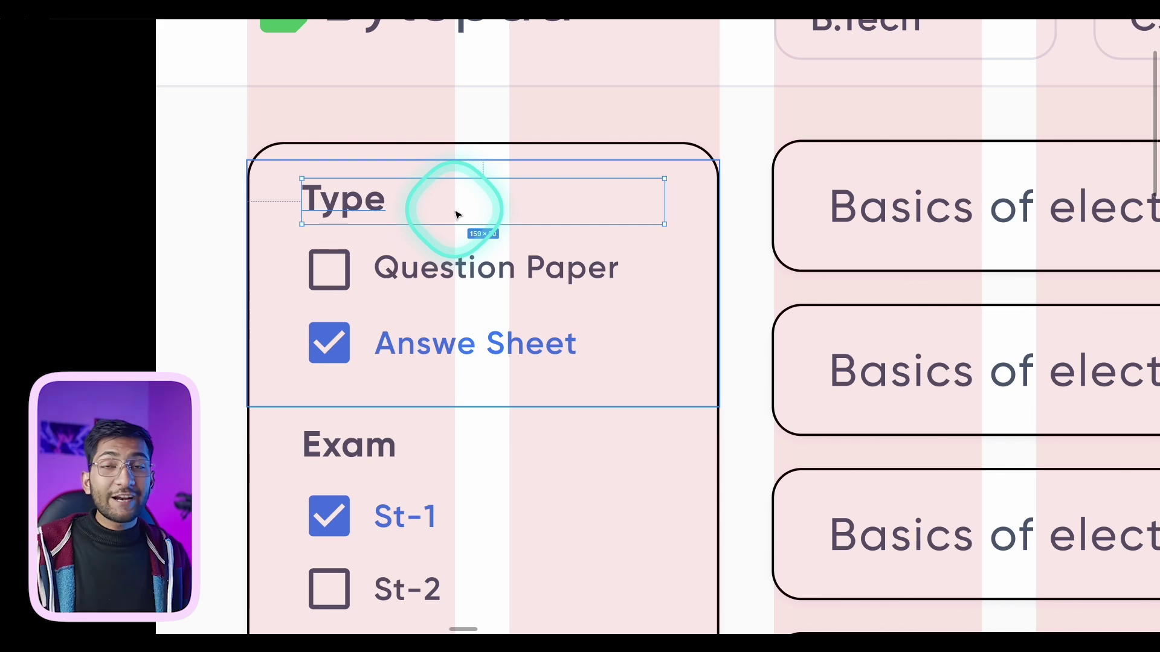
- Inspect the Type heading's spacing inside the filter panel and the dimensions of the Question Paper checkbox
{"action": "scroll", "coordinate": [339, 222], "scroll_direction": "up", "scroll_amount": 3}
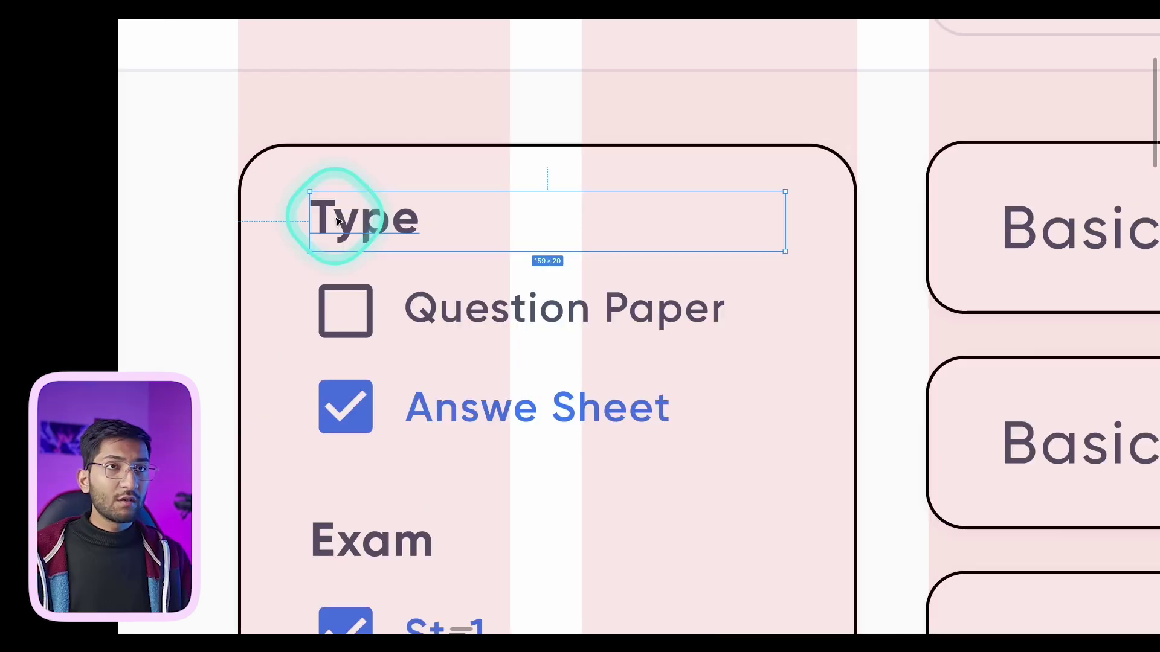
{"action": "key", "text": "alt"}
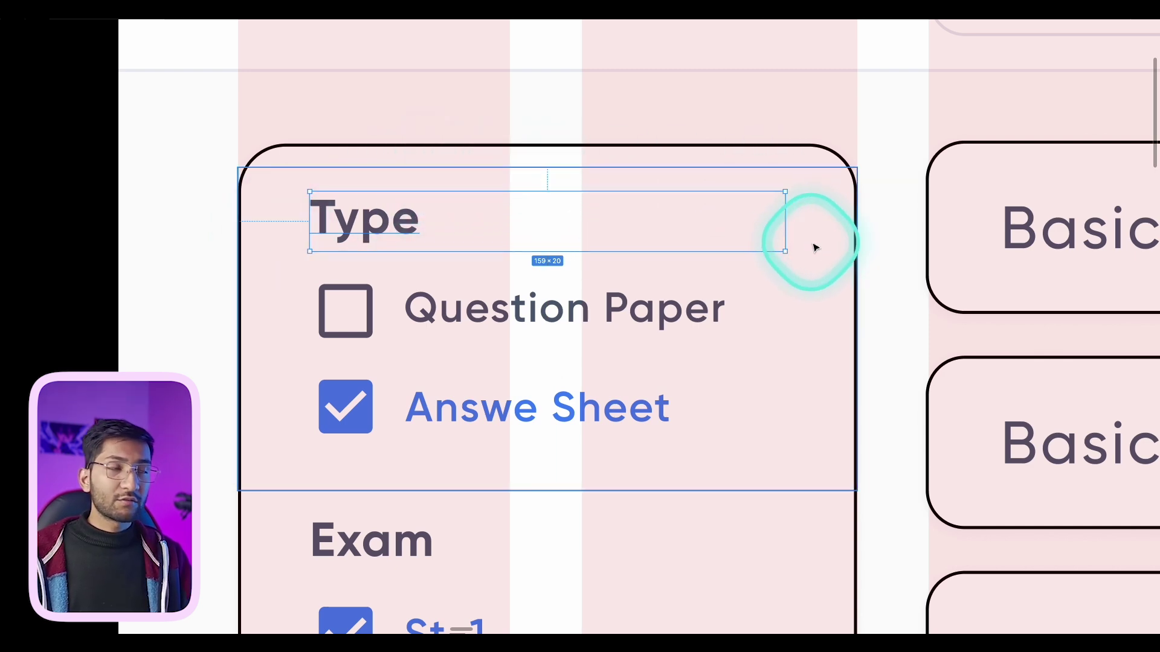
{"action": "scroll", "coordinate": [648, 280], "scroll_direction": "down", "scroll_amount": 1}
{"action": "left_click", "coordinate": [394, 291]}
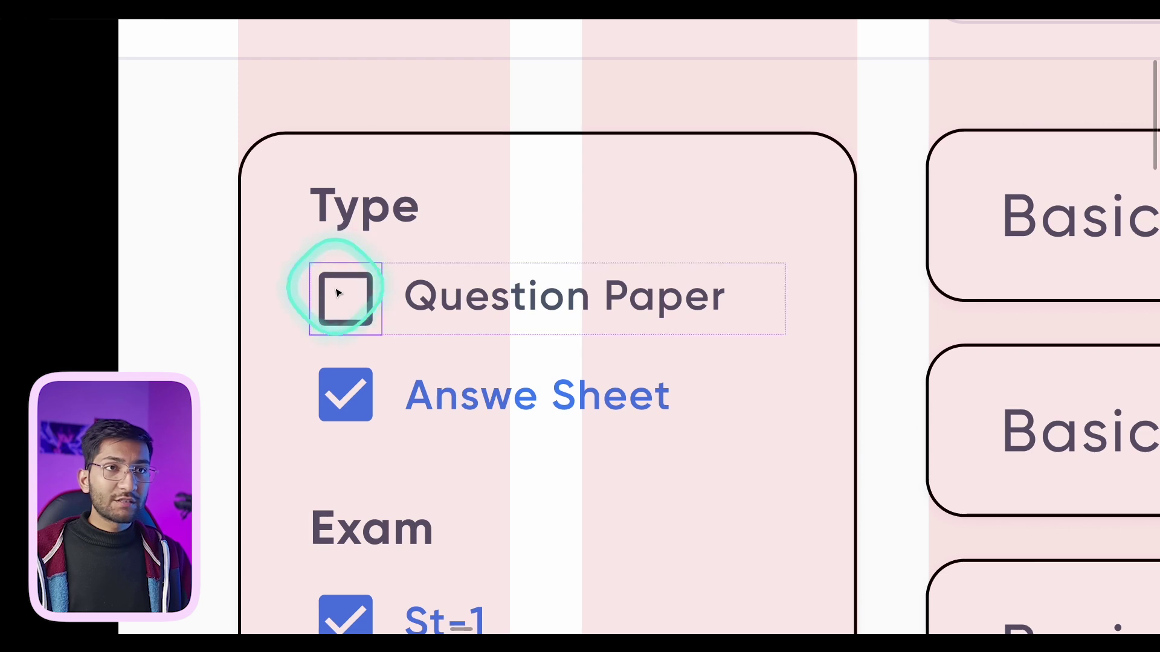
{"action": "left_click", "coordinate": [345, 322]}
{"action": "key", "text": "ctrl+backslash"}
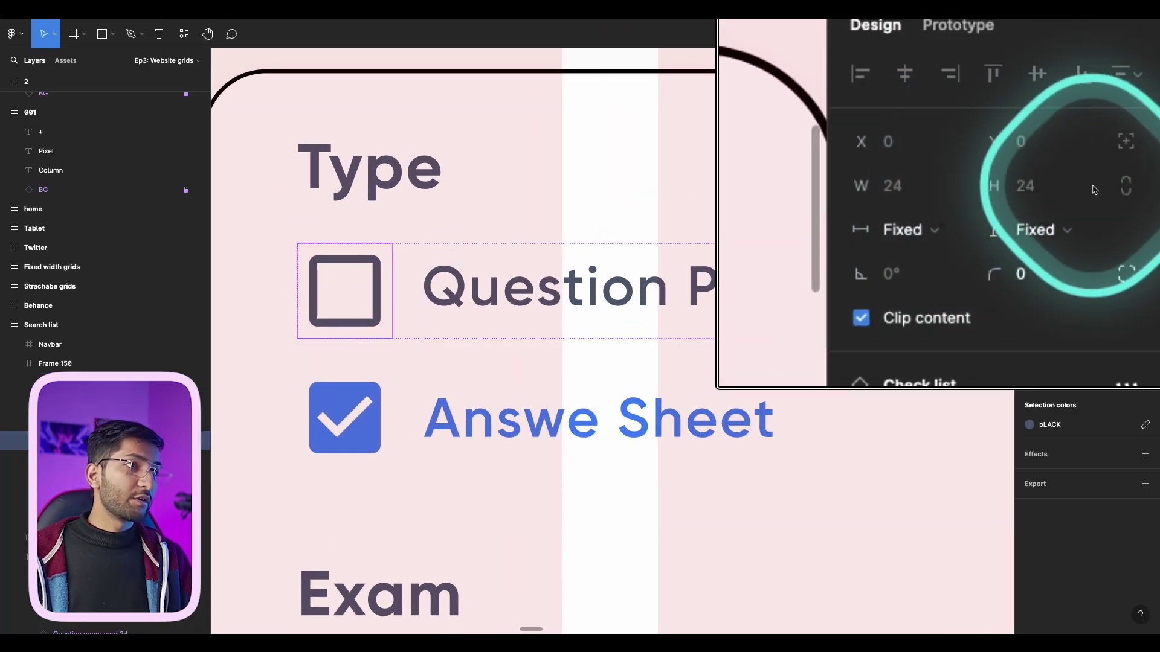
- Check the dimensions of the first question paper card and of the filter panel
{"action": "scroll", "coordinate": [740, 254], "scroll_direction": "down", "scroll_amount": 1}
{"action": "scroll", "coordinate": [679, 258], "scroll_direction": "right", "scroll_amount": 3}
{"action": "scroll", "coordinate": [618, 262], "scroll_direction": "down", "scroll_amount": 5}
{"action": "left_click_drag", "start_coordinate": [618, 262], "coordinate": [579, 291]}
{"action": "scroll", "coordinate": [580, 292], "scroll_direction": "up", "scroll_amount": 5}
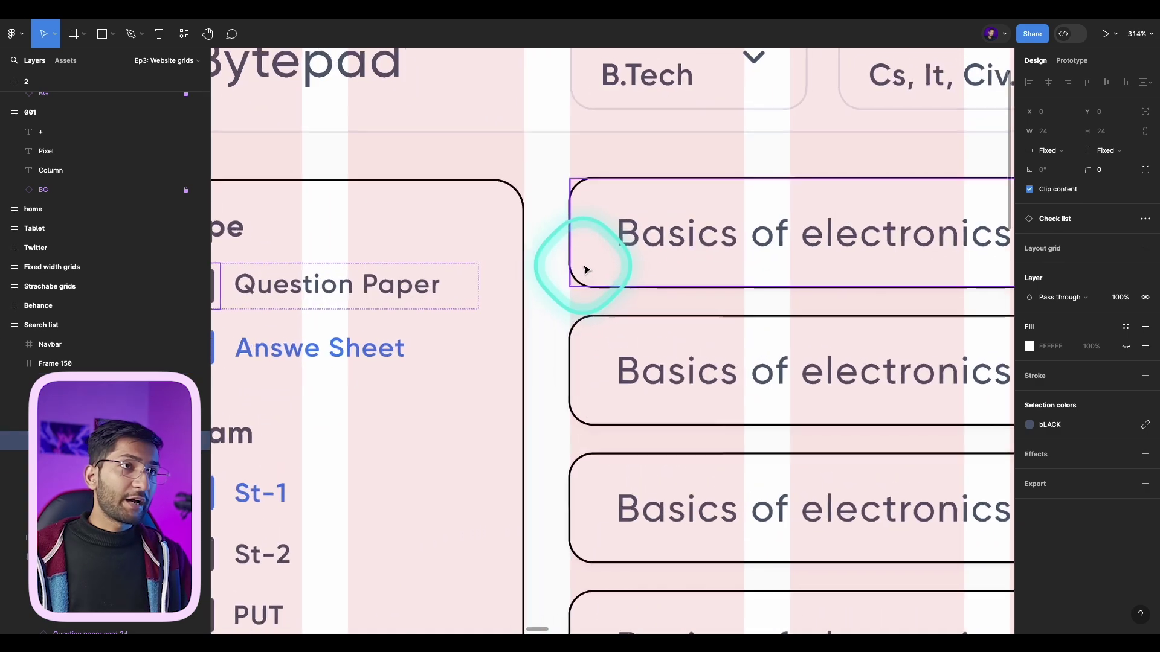
{"action": "left_click", "coordinate": [580, 259]}
{"action": "scroll", "coordinate": [712, 228], "scroll_direction": "right", "scroll_amount": 2}
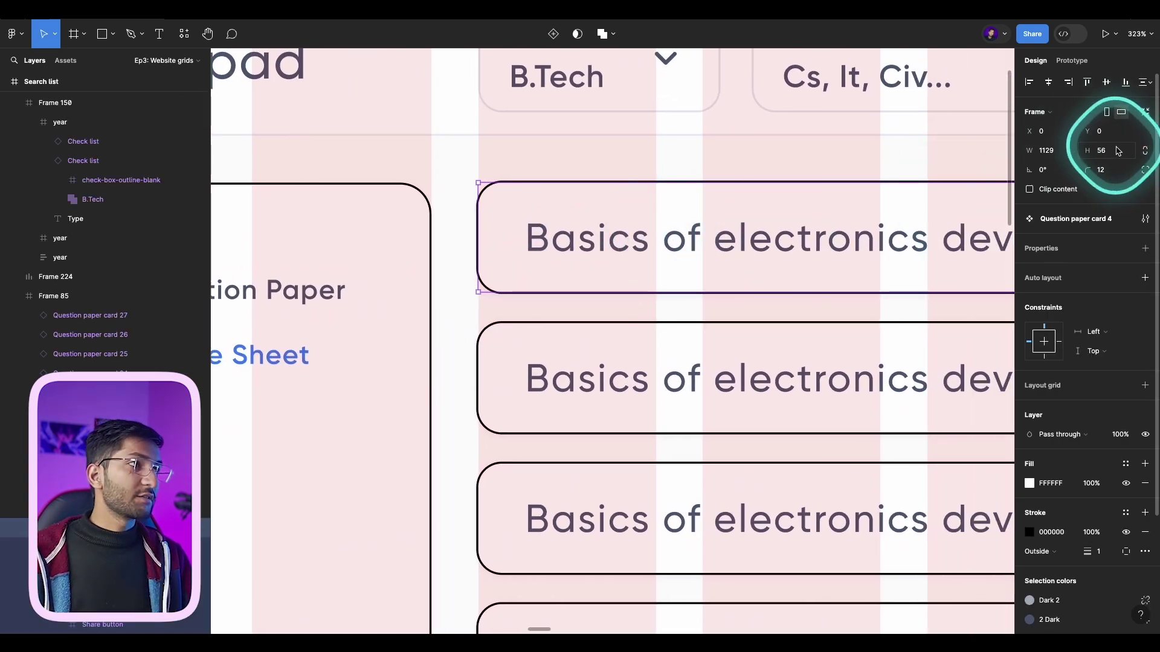
{"action": "scroll", "coordinate": [713, 266], "scroll_direction": "down", "scroll_amount": 5}
{"action": "left_click", "coordinate": [712, 219]}
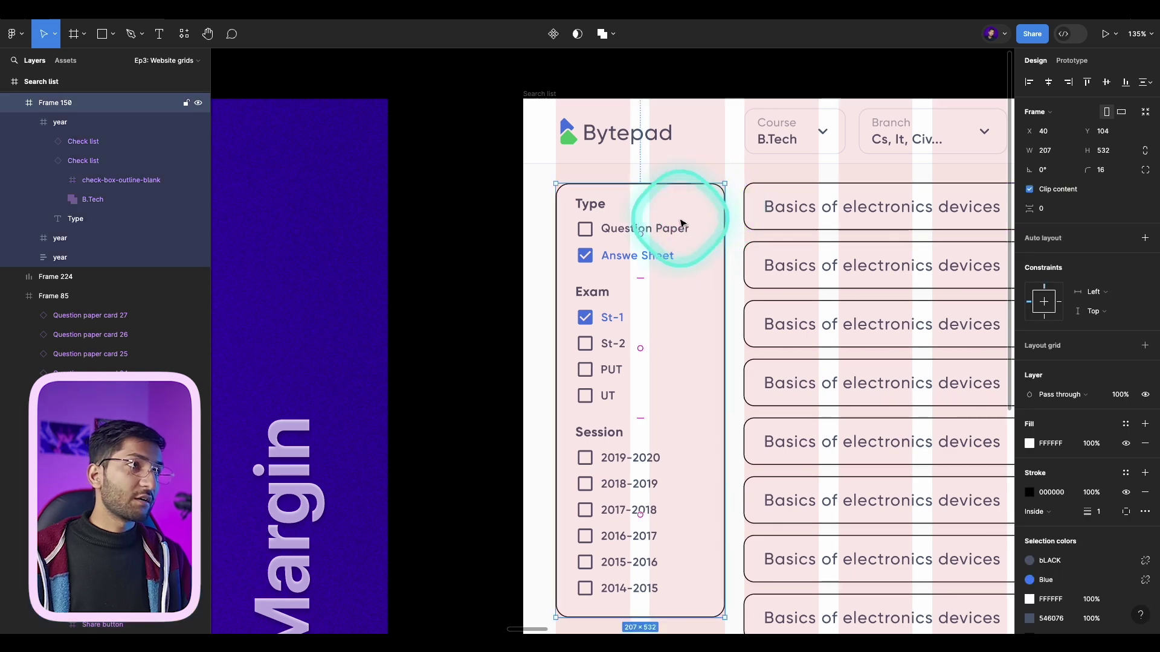
{"action": "scroll", "coordinate": [640, 200], "scroll_direction": "right", "scroll_amount": 2}
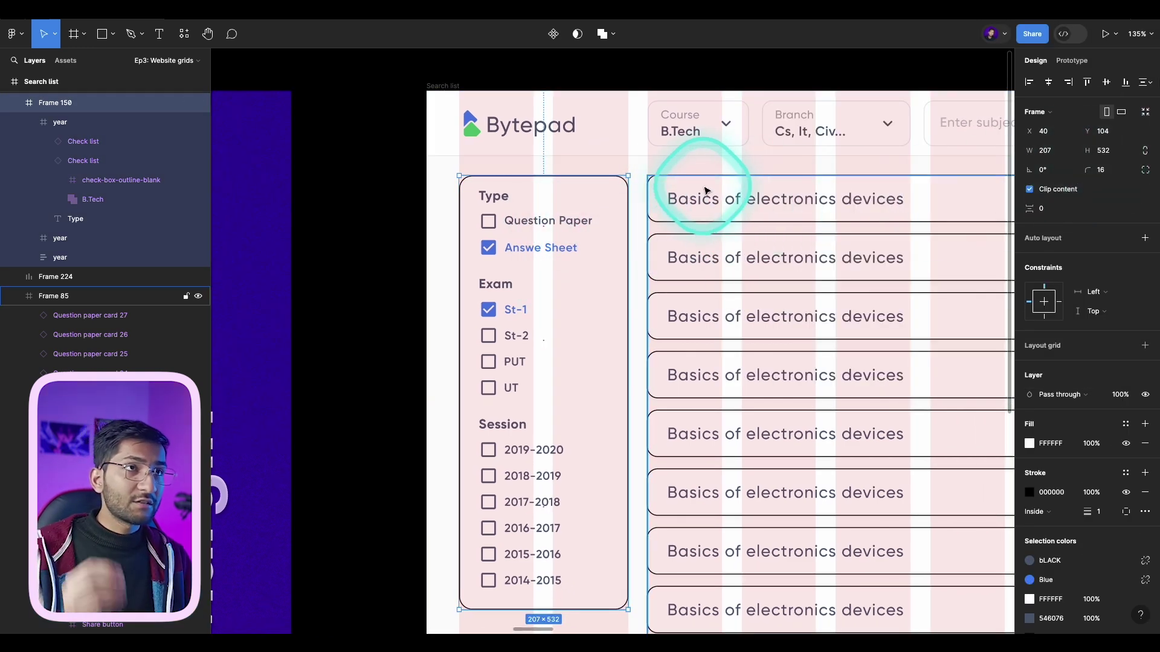
- Examine how the header group with the Course, Branch and search fields aligns with the column grid
{"action": "scroll", "coordinate": [530, 233], "scroll_direction": "down", "scroll_amount": 3}
{"action": "scroll", "coordinate": [484, 253], "scroll_direction": "down", "scroll_amount": 2}
{"action": "left_click", "coordinate": [362, 238]}
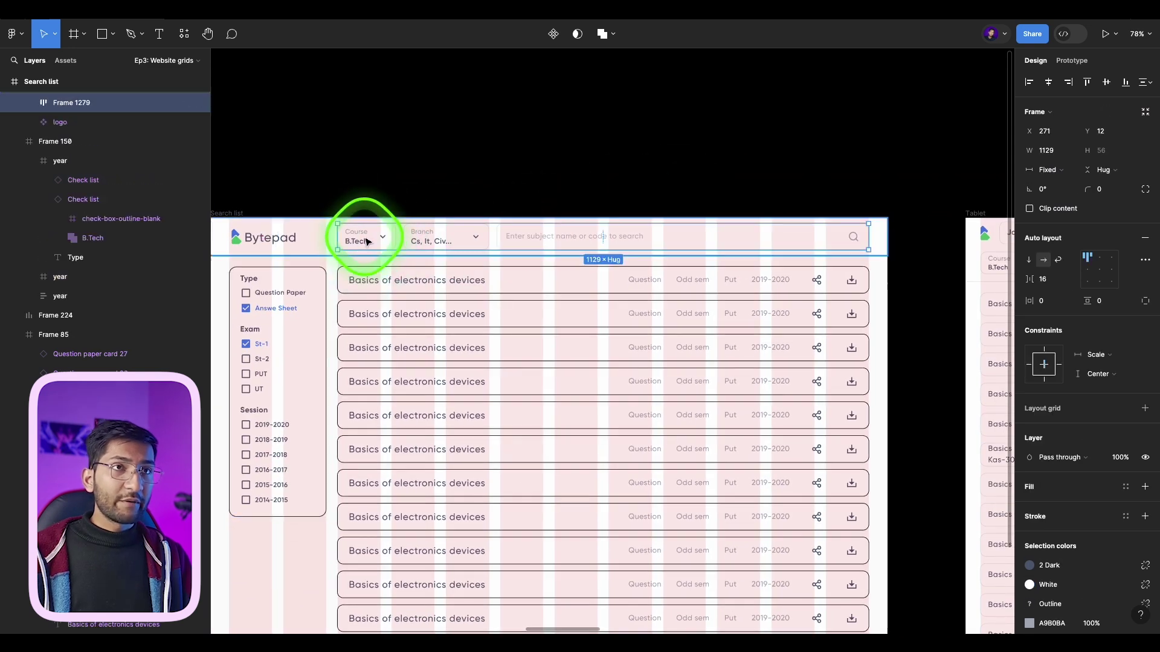
{"action": "scroll", "coordinate": [446, 239], "scroll_direction": "up", "scroll_amount": 2}
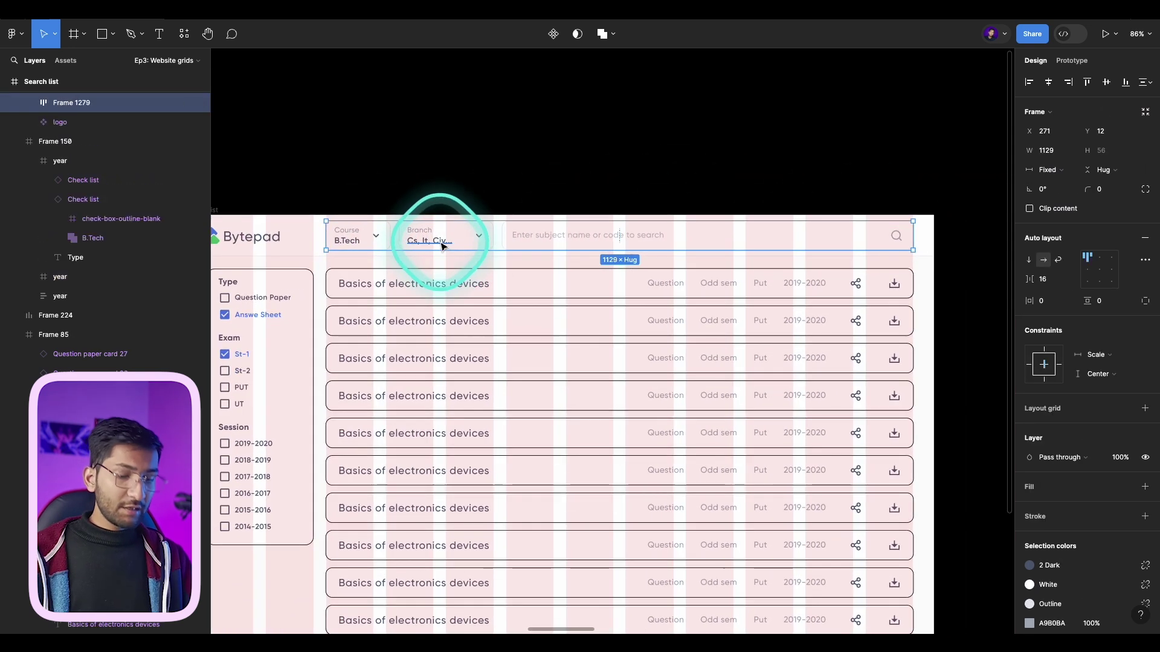
{"action": "key", "text": "ctrl+backslash"}
{"action": "scroll", "coordinate": [390, 230], "scroll_direction": "up", "scroll_amount": 4}
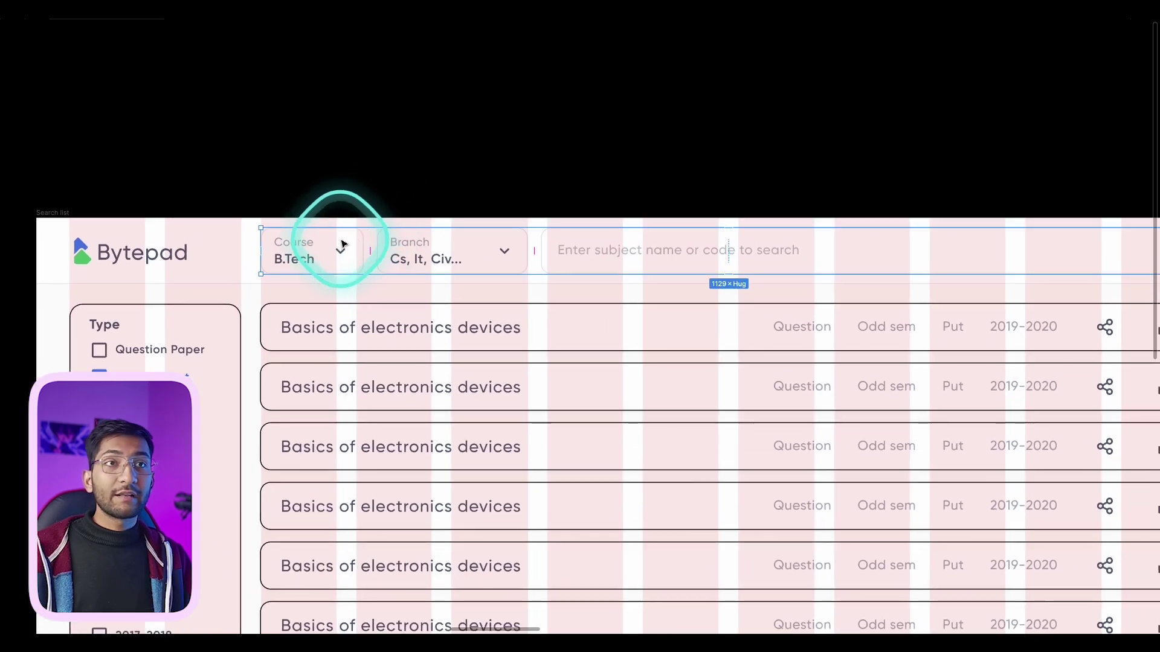
{"action": "scroll", "coordinate": [257, 250], "scroll_direction": "up", "scroll_amount": 10}
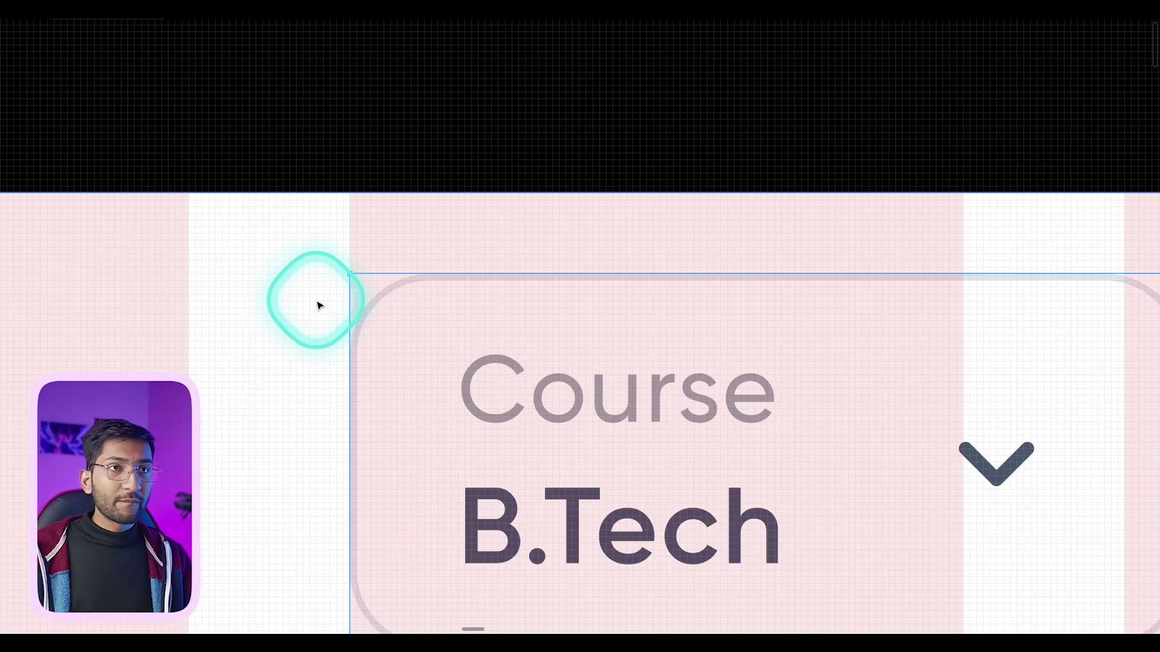
{"action": "scroll", "coordinate": [337, 271], "scroll_direction": "down", "scroll_amount": 10}
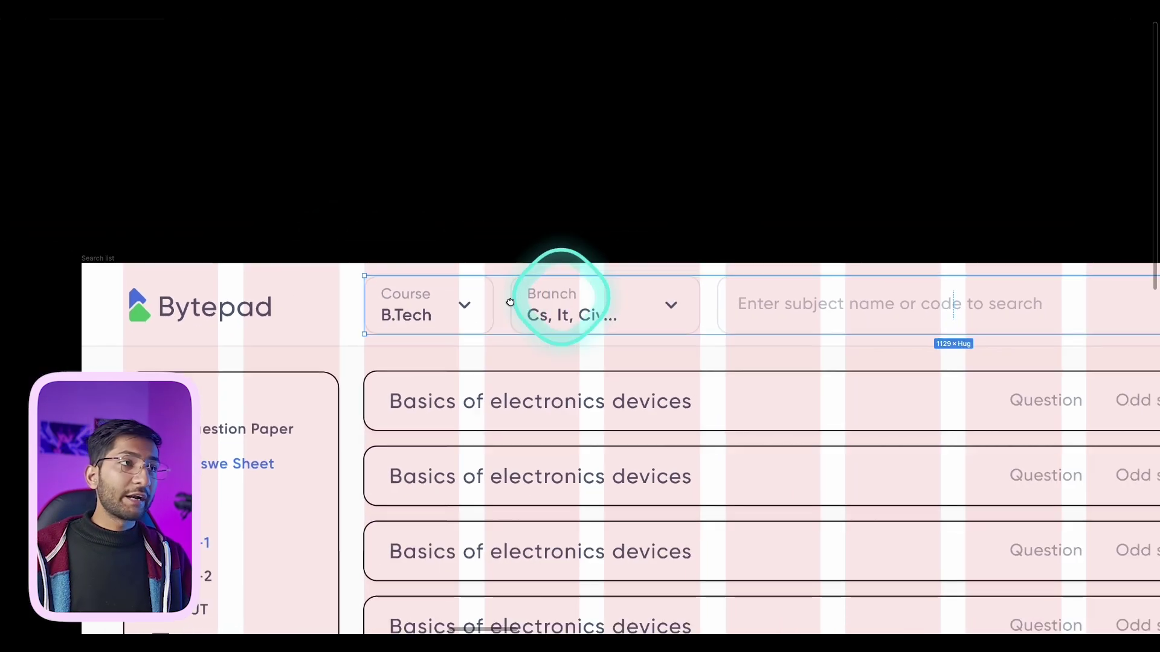
- Check the dimensions of the header's Course, Branch and search fields and how their edges align with the grid columns
{"action": "scroll", "coordinate": [945, 290], "scroll_direction": "up", "scroll_amount": 5}
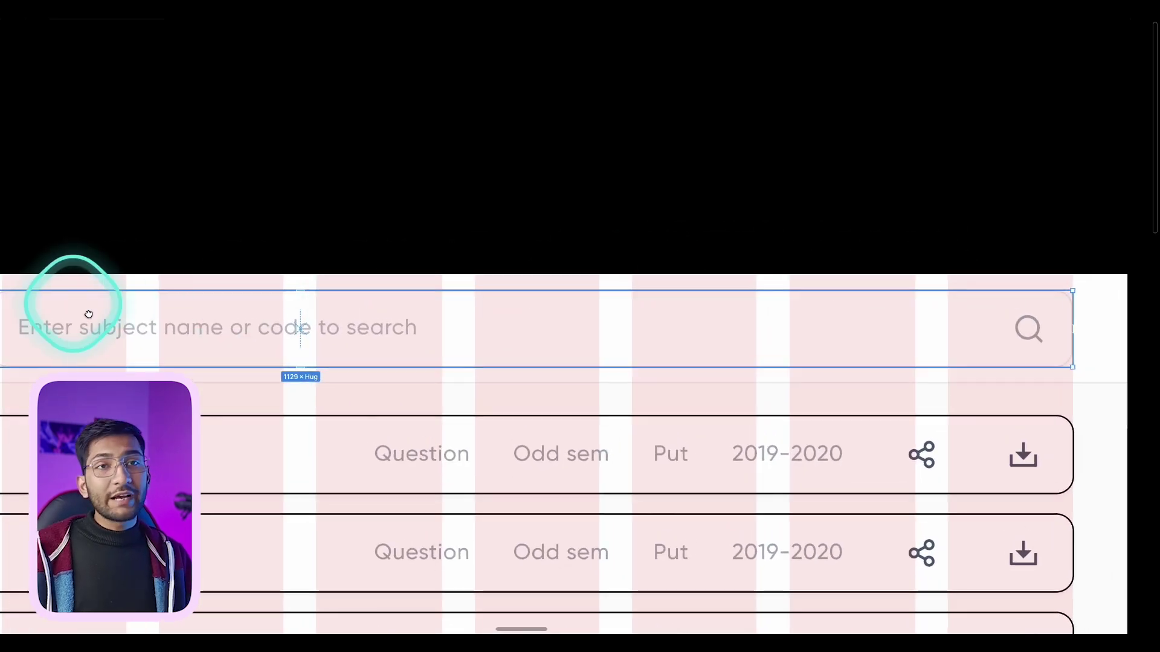
{"action": "scroll", "coordinate": [77, 309], "scroll_direction": "left", "scroll_amount": 8}
{"action": "left_click_drag", "start_coordinate": [360, 318], "coordinate": [450, 308]}
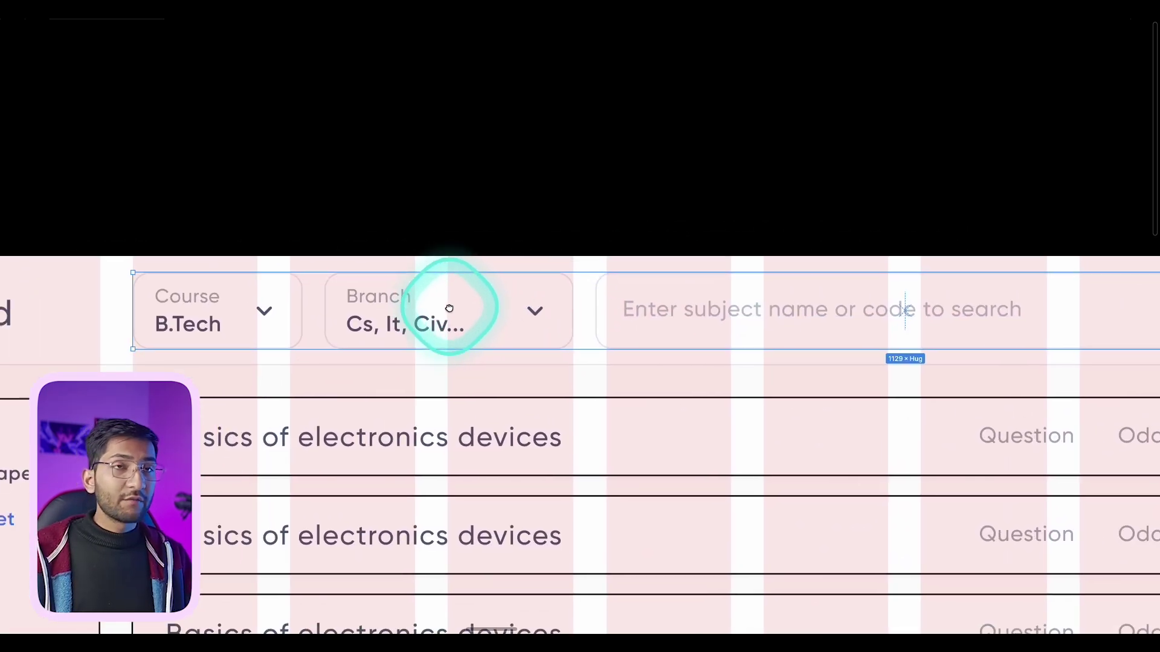
{"action": "scroll", "coordinate": [279, 314], "scroll_direction": "up", "scroll_amount": 3}
{"action": "double_click", "coordinate": [279, 310]}
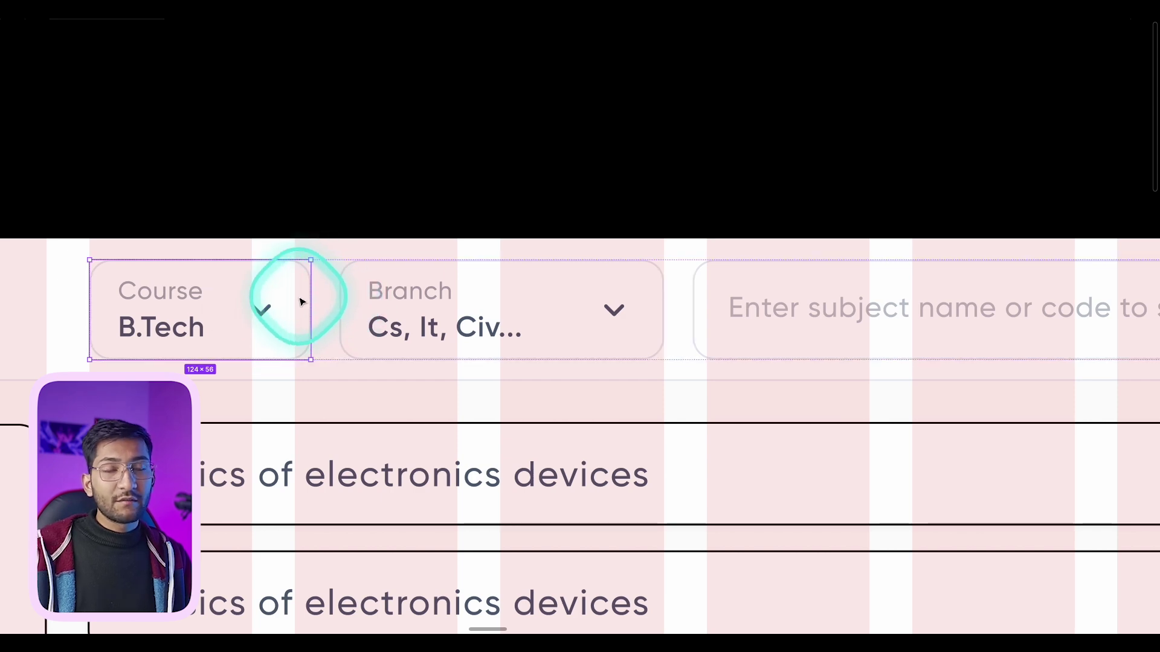
{"action": "left_click", "coordinate": [374, 318]}
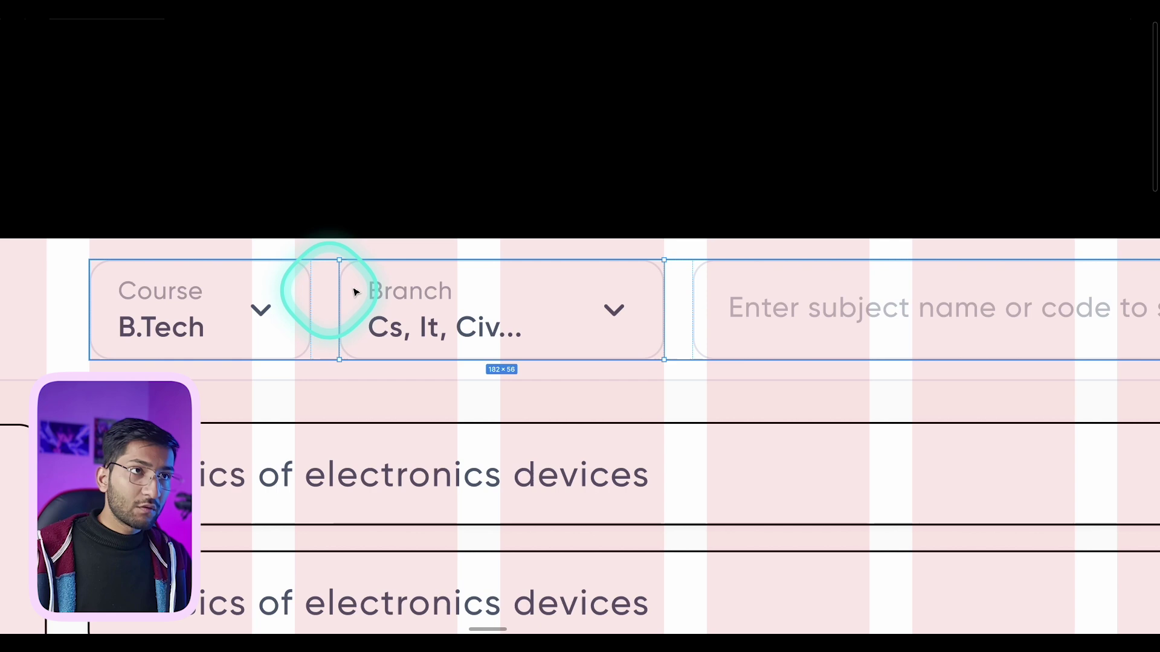
{"action": "left_click", "coordinate": [704, 296]}
{"action": "scroll", "coordinate": [695, 293], "scroll_direction": "right", "scroll_amount": 1}
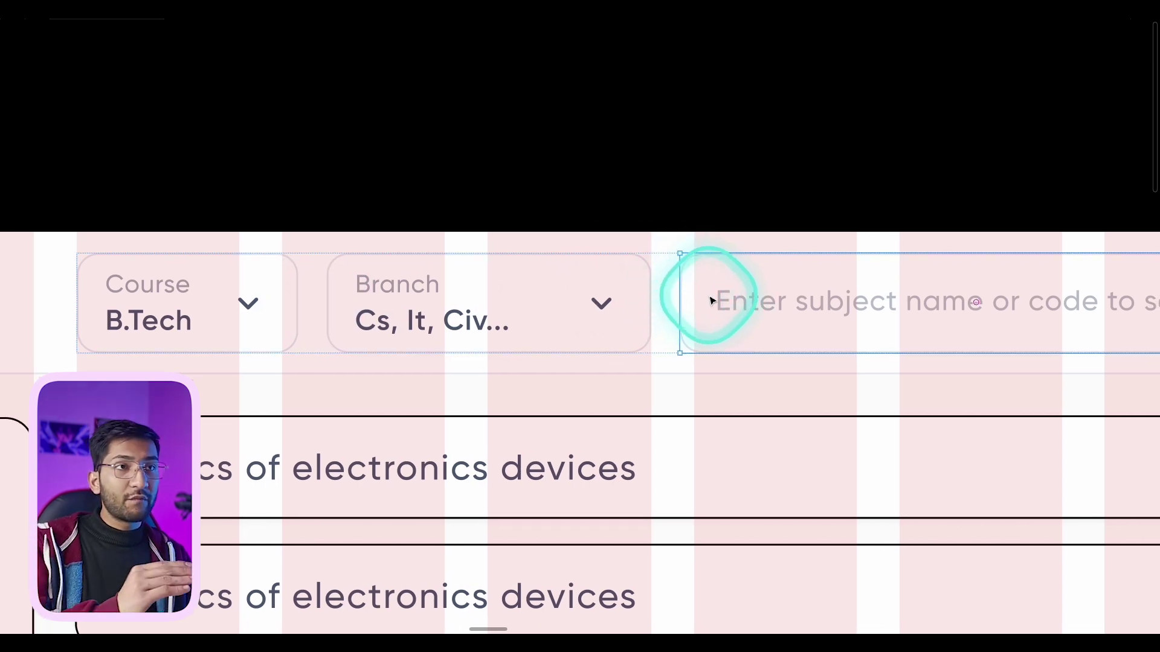
{"action": "left_click", "coordinate": [676, 302]}
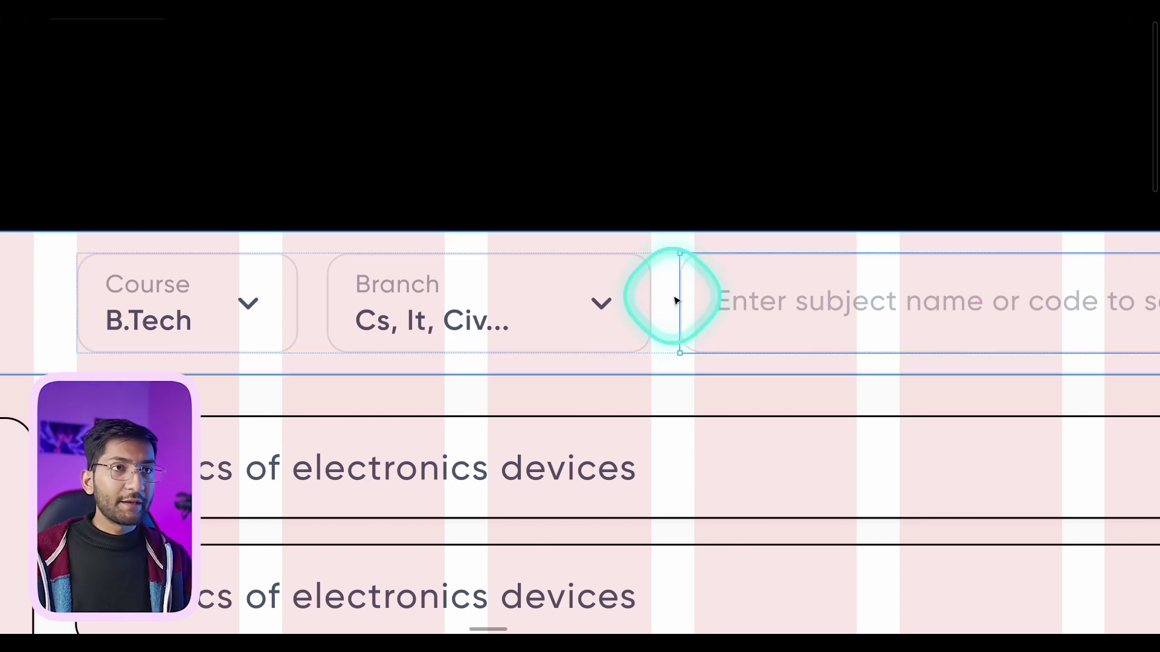
{"action": "scroll", "coordinate": [675, 299], "scroll_direction": "down", "scroll_amount": 3}
{"action": "left_click", "coordinate": [519, 221]}
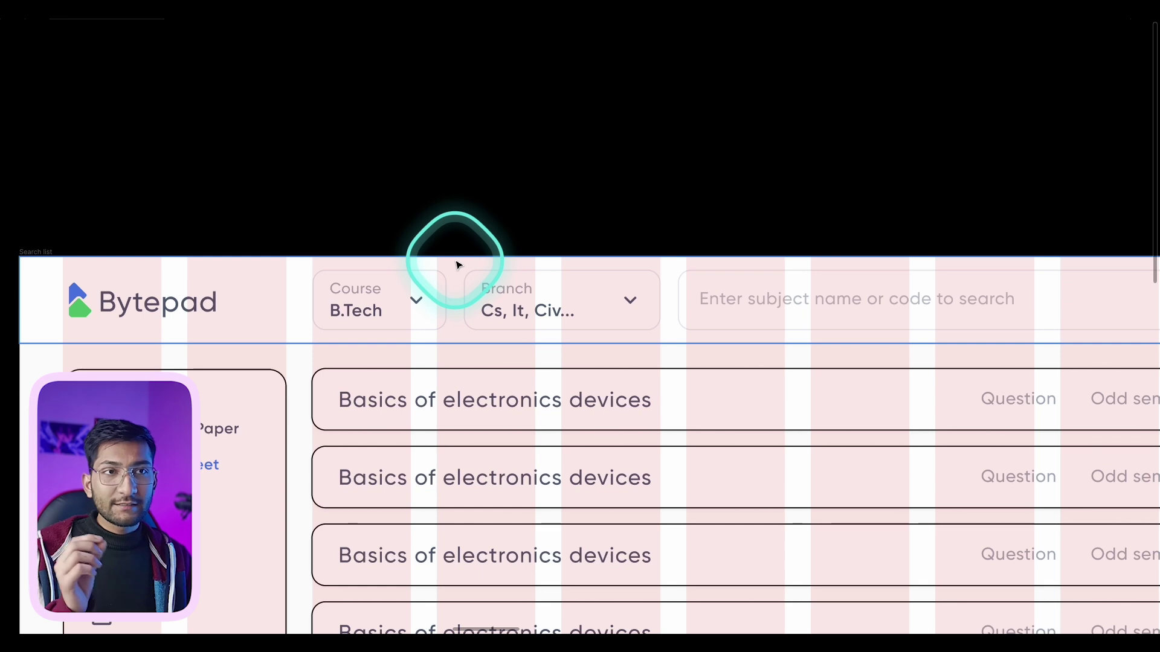
- Try extending the last question paper card's left edge across the adjacent gutter, and restore it to the column edge
{"action": "scroll", "coordinate": [447, 272], "scroll_direction": "down", "scroll_amount": 2}
{"action": "left_click_drag", "start_coordinate": [304, 349], "coordinate": [354, 335]}
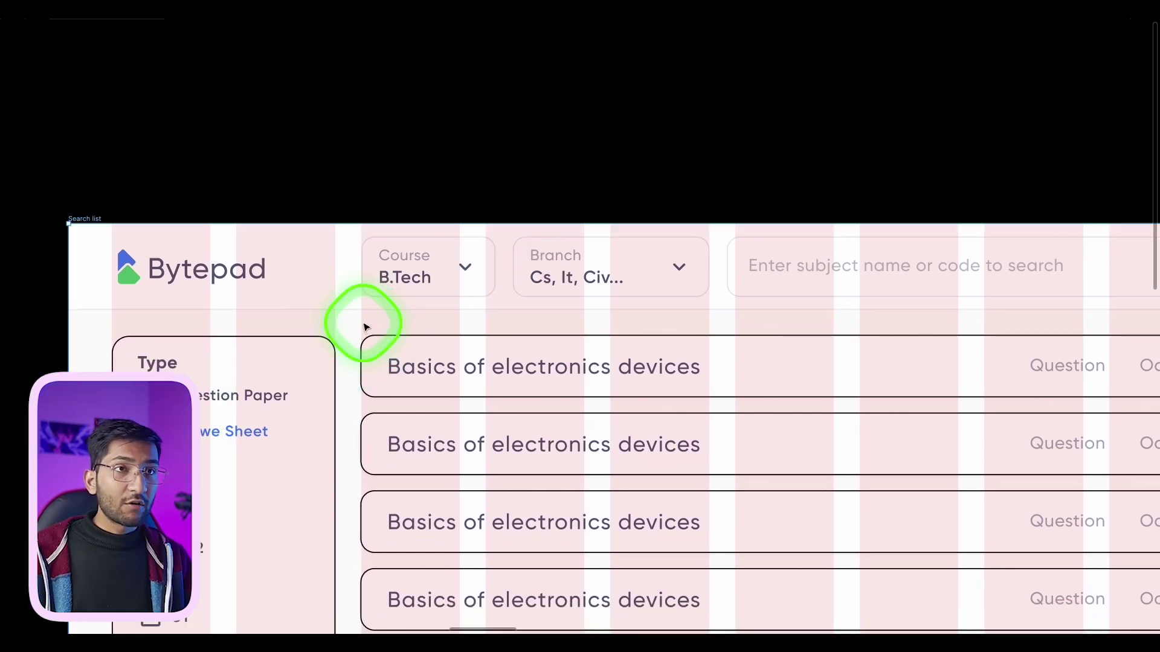
{"action": "scroll", "coordinate": [371, 333], "scroll_direction": "down", "scroll_amount": 8}
{"action": "scroll", "coordinate": [413, 322], "scroll_direction": "down", "scroll_amount": 3, "text": "ctrl"}
{"action": "scroll", "coordinate": [412, 322], "scroll_direction": "up", "scroll_amount": 5, "text": "ctrl"}
{"action": "left_click_drag", "start_coordinate": [391, 354], "coordinate": [341, 363]}
{"action": "scroll", "coordinate": [337, 371], "scroll_direction": "up", "scroll_amount": 4, "text": "ctrl"}
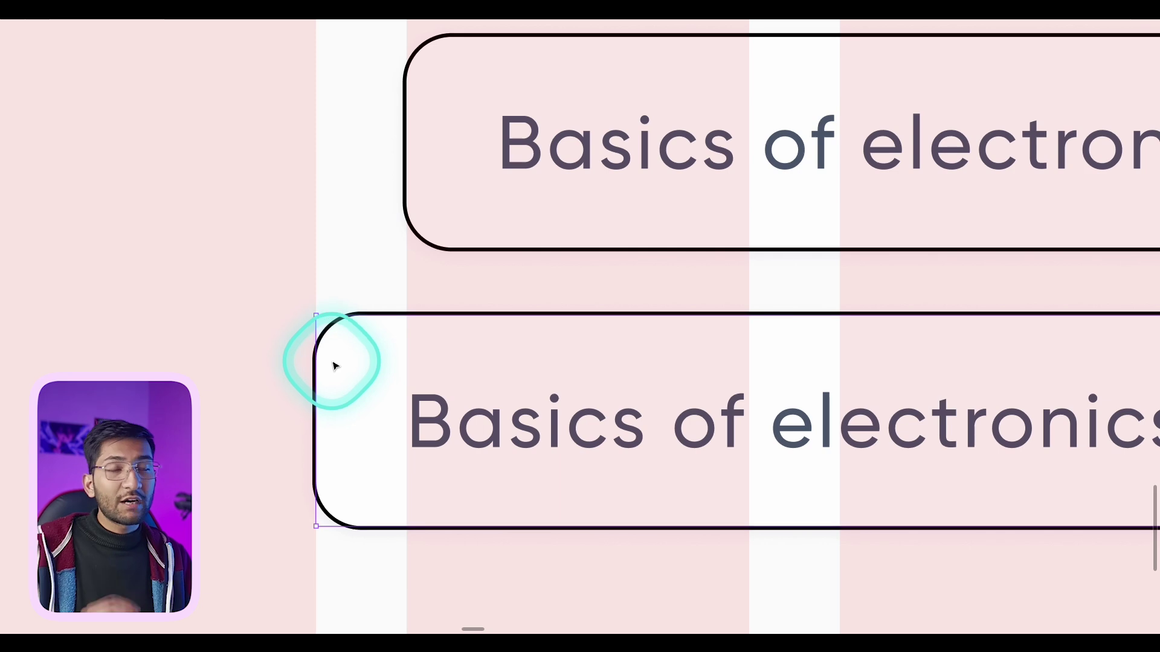
{"action": "left_click_drag", "start_coordinate": [347, 378], "coordinate": [434, 369]}
- Shorten the last question paper card from its right side so it ends at the start of the last column
{"action": "scroll", "coordinate": [414, 355], "scroll_direction": "down", "scroll_amount": 5, "text": "ctrl"}
{"action": "scroll", "coordinate": [725, 344], "scroll_direction": "right", "scroll_amount": 5}
{"action": "scroll", "coordinate": [840, 348], "scroll_direction": "up", "scroll_amount": 5, "text": "ctrl"}
{"action": "left_click_drag", "start_coordinate": [668, 325], "coordinate": [417, 334]}
{"action": "scroll", "coordinate": [388, 383], "scroll_direction": "up", "scroll_amount": 3, "text": "ctrl"}
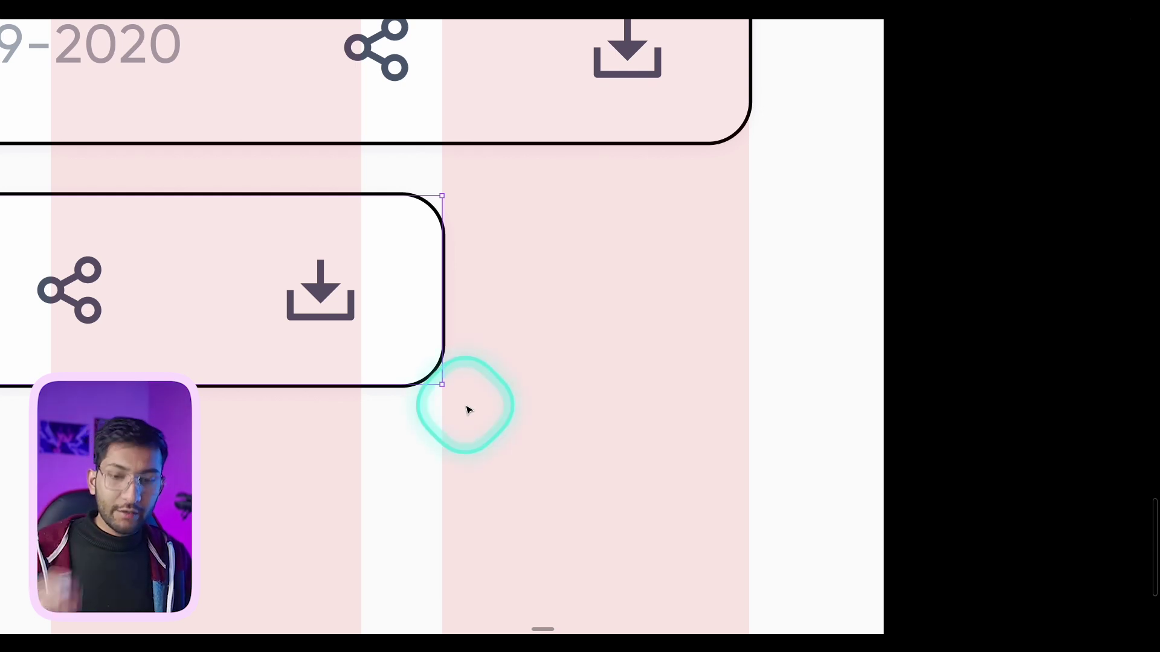
- Inspect the Tablet frame's dimensions and how its list of question papers aligns with the column grid
{"action": "scroll", "coordinate": [466, 410], "scroll_direction": "down", "scroll_amount": 8, "text": "ctrl"}
{"action": "scroll", "coordinate": [567, 384], "scroll_direction": "right", "scroll_amount": 3}
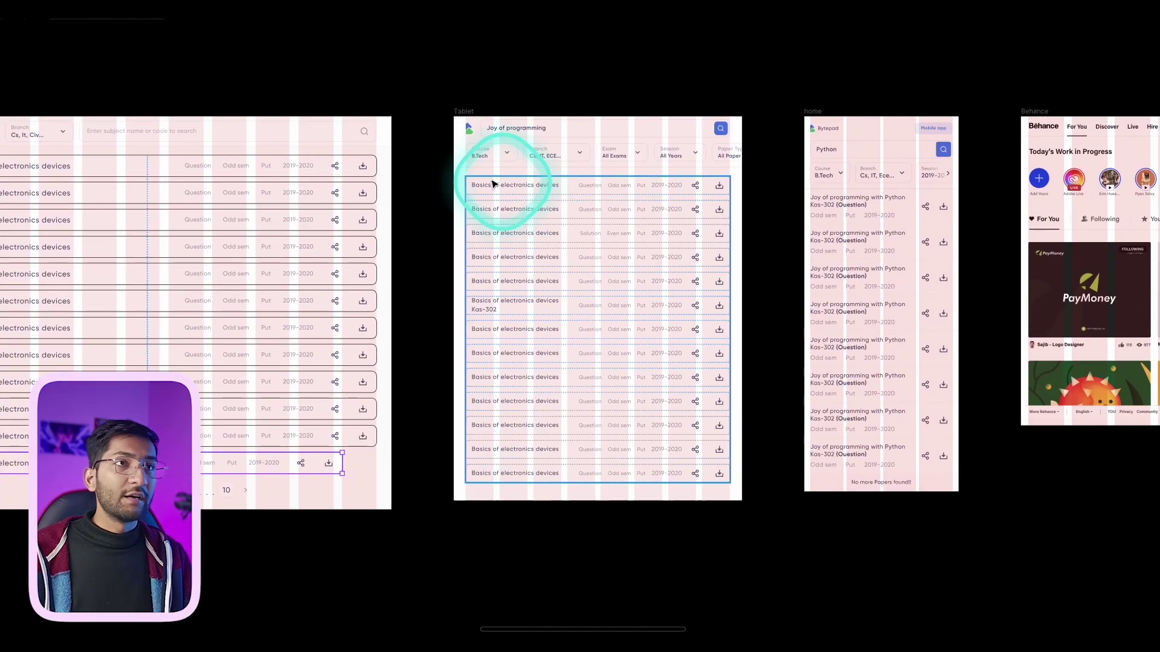
{"action": "left_click", "coordinate": [462, 174]}
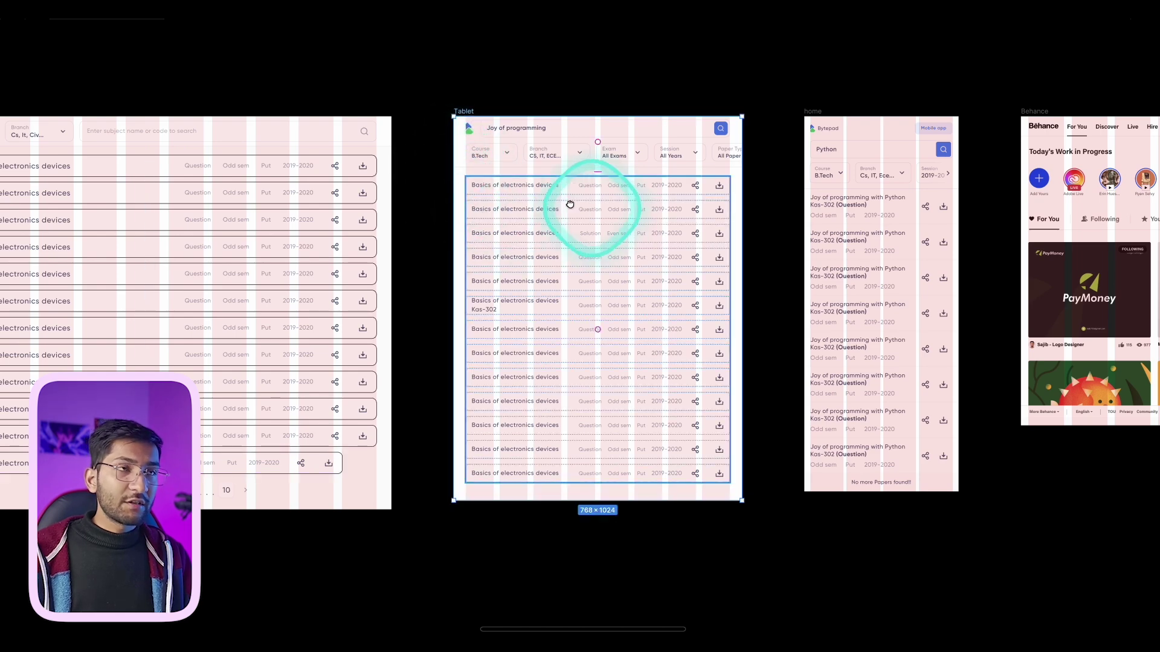
{"action": "scroll", "coordinate": [466, 176], "scroll_direction": "up", "scroll_amount": 4, "text": "ctrl"}
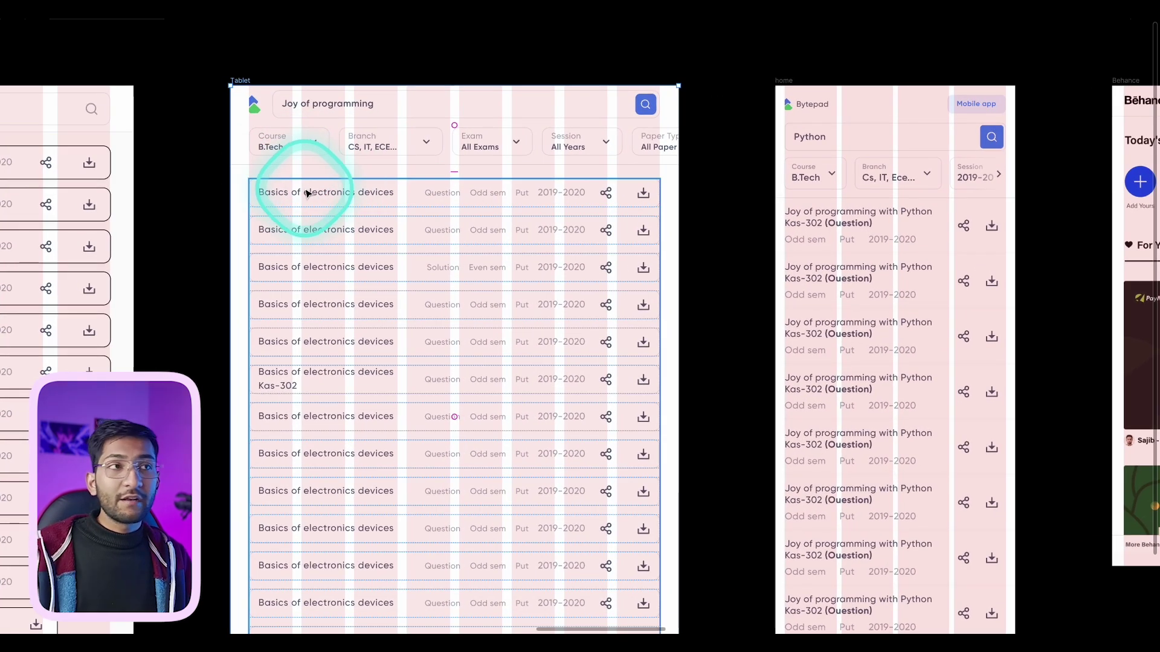
{"action": "left_click", "coordinate": [307, 192]}
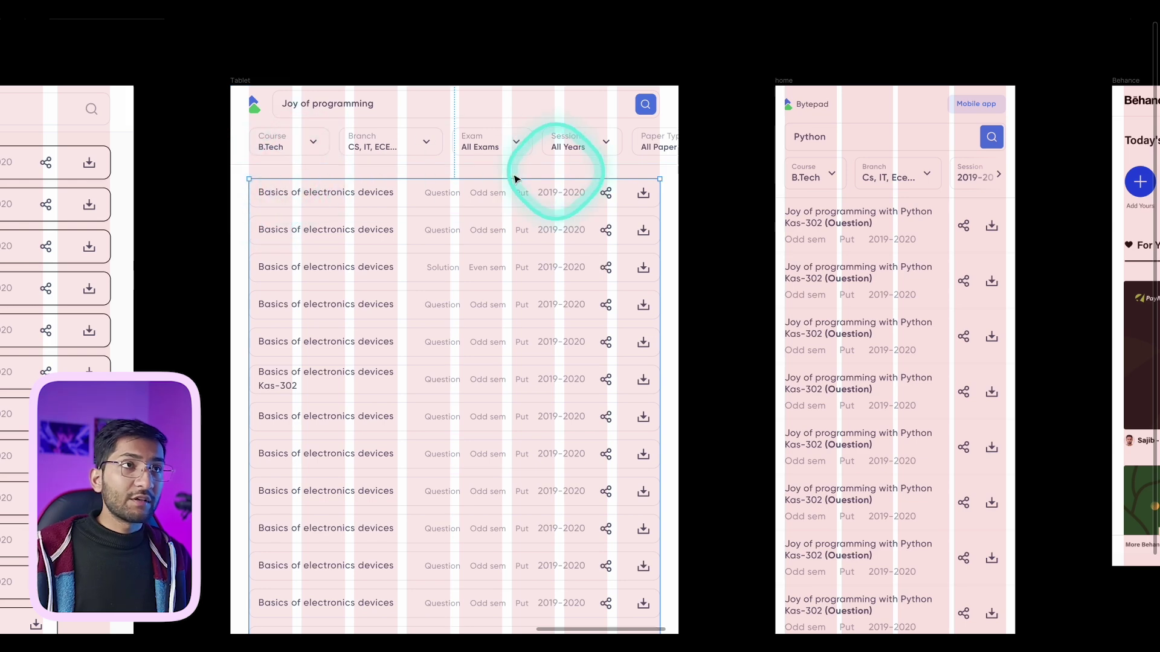
- Check how the Tablet frame's header and its row of filter fields fit within the column grid
{"action": "scroll", "coordinate": [319, 129], "scroll_direction": "up", "scroll_amount": 3}
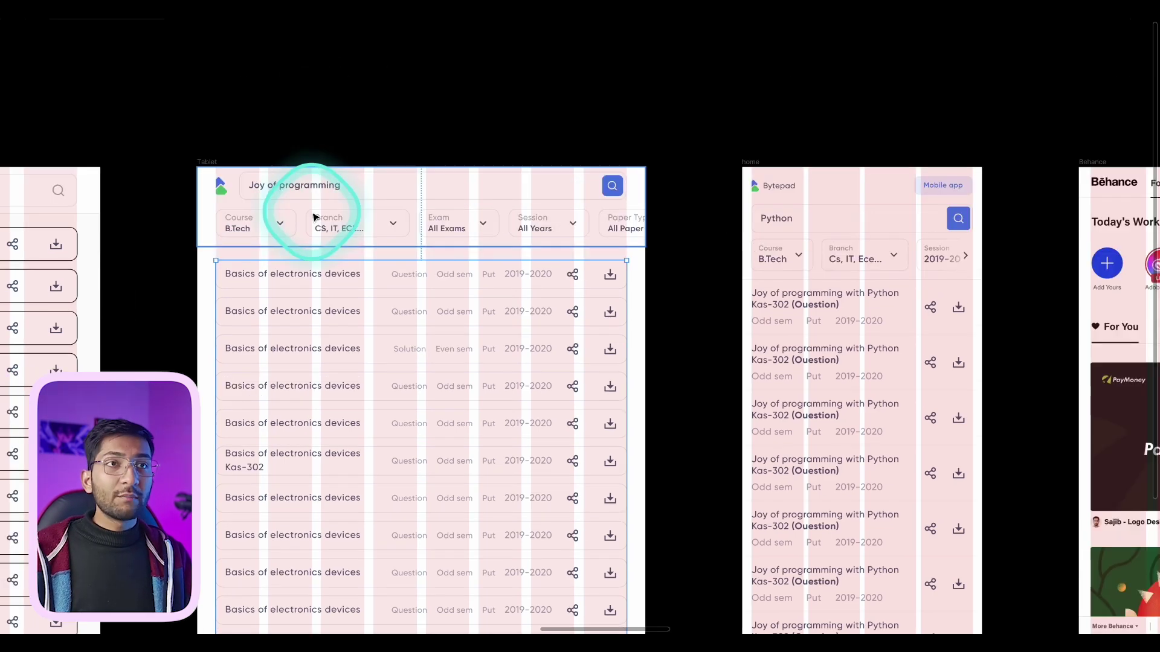
{"action": "scroll", "coordinate": [220, 181], "scroll_direction": "up", "scroll_amount": 2}
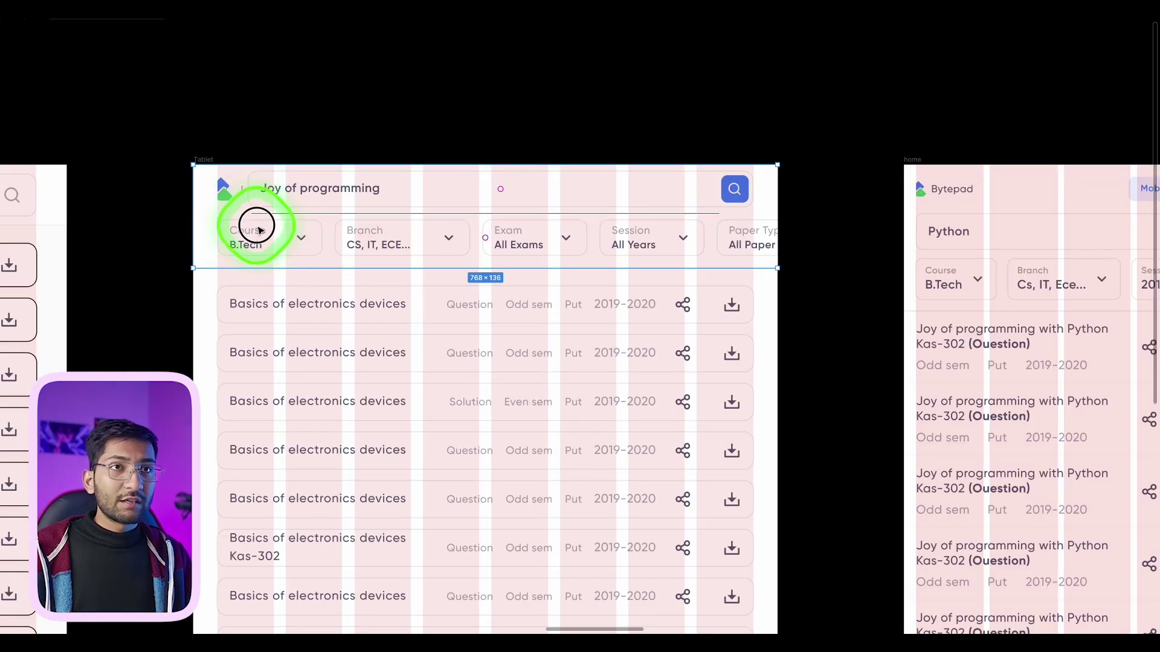
{"action": "left_click", "coordinate": [252, 226]}
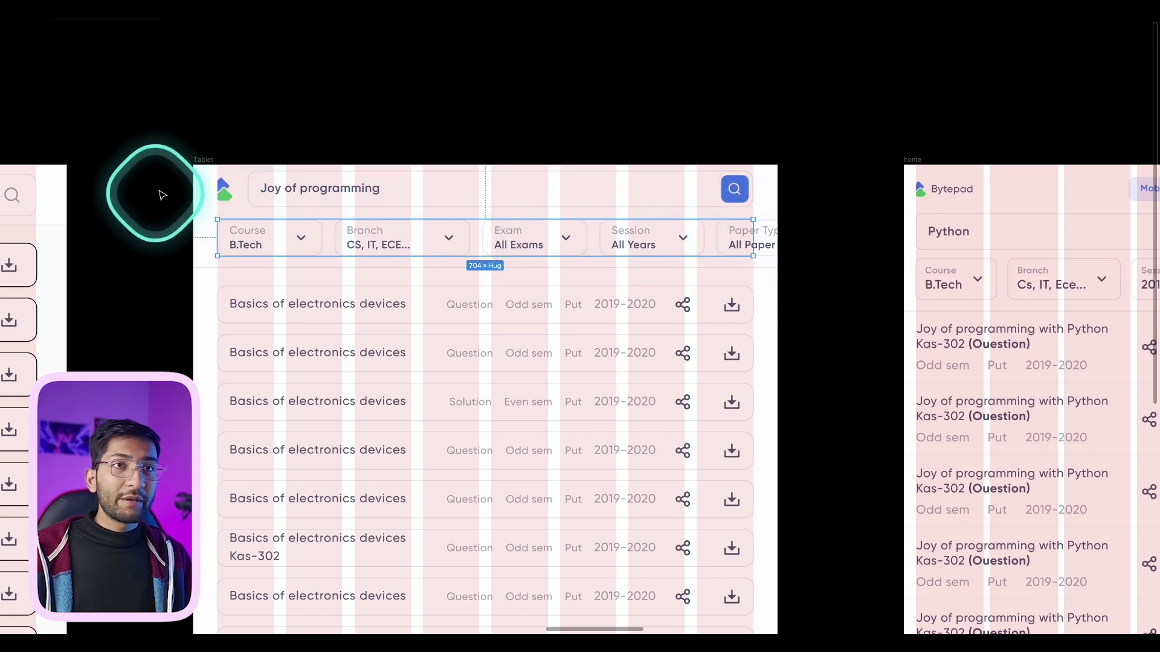
{"action": "key", "text": "alt"}
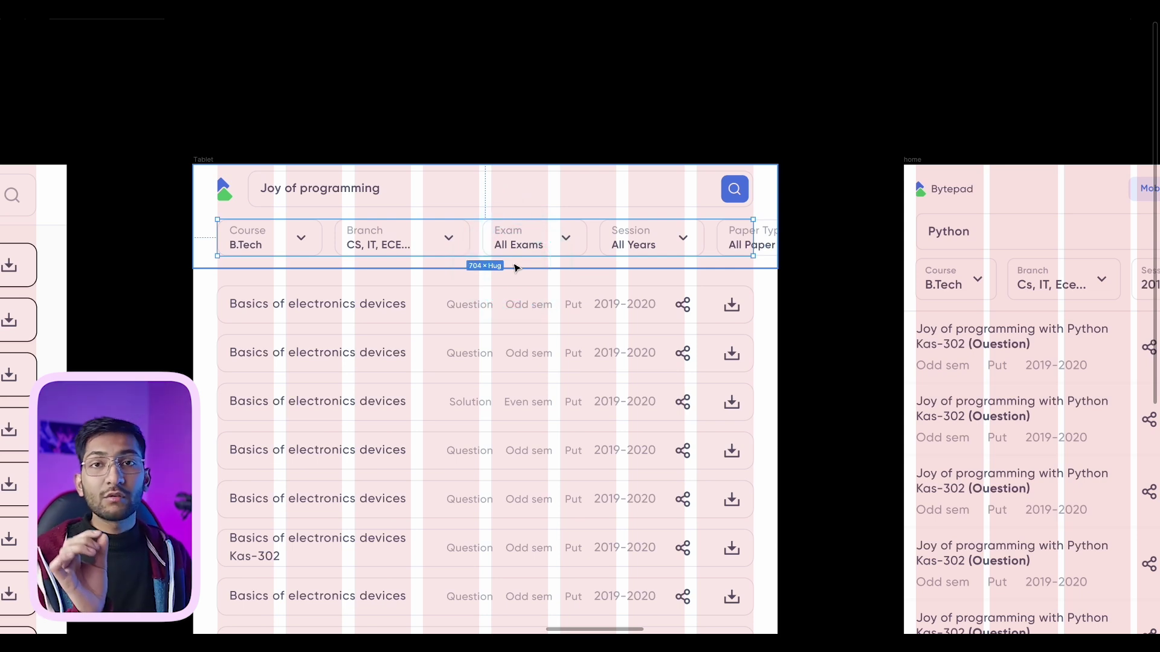
- Inspect the home frame's logo row and the dimensions of its Mobile app button against the column grid
{"action": "scroll", "coordinate": [516, 267], "scroll_direction": "right", "scroll_amount": 10}
{"action": "scroll", "coordinate": [660, 225], "scroll_direction": "up", "scroll_amount": 2}
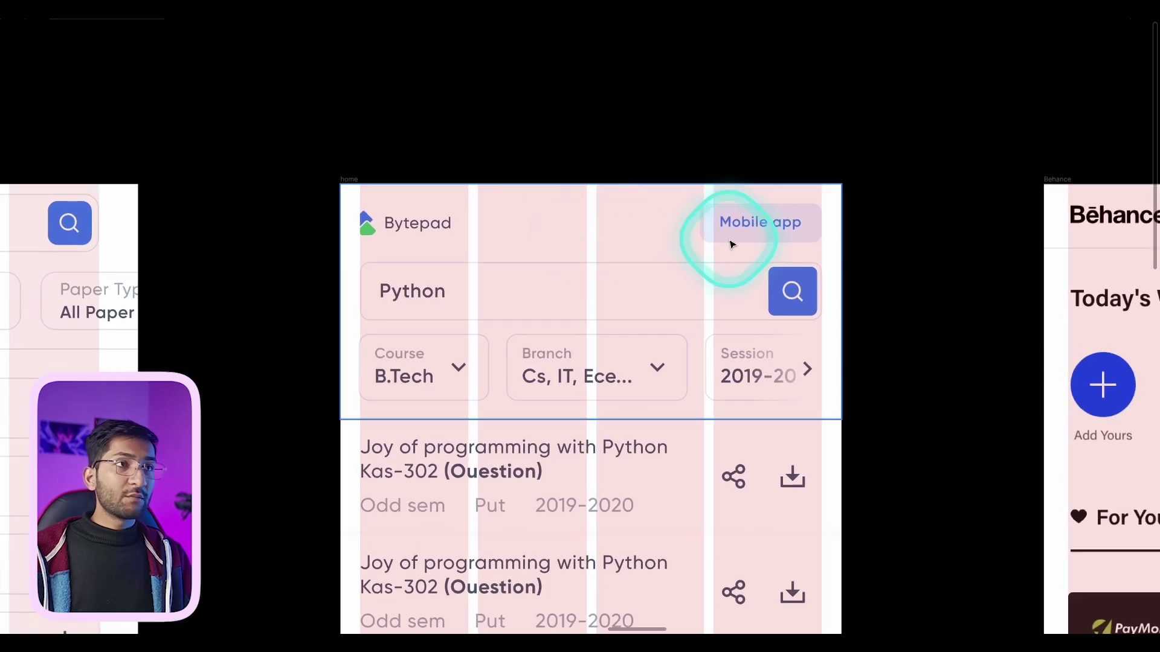
{"action": "left_click", "coordinate": [716, 236]}
{"action": "double_click", "coordinate": [708, 236]}
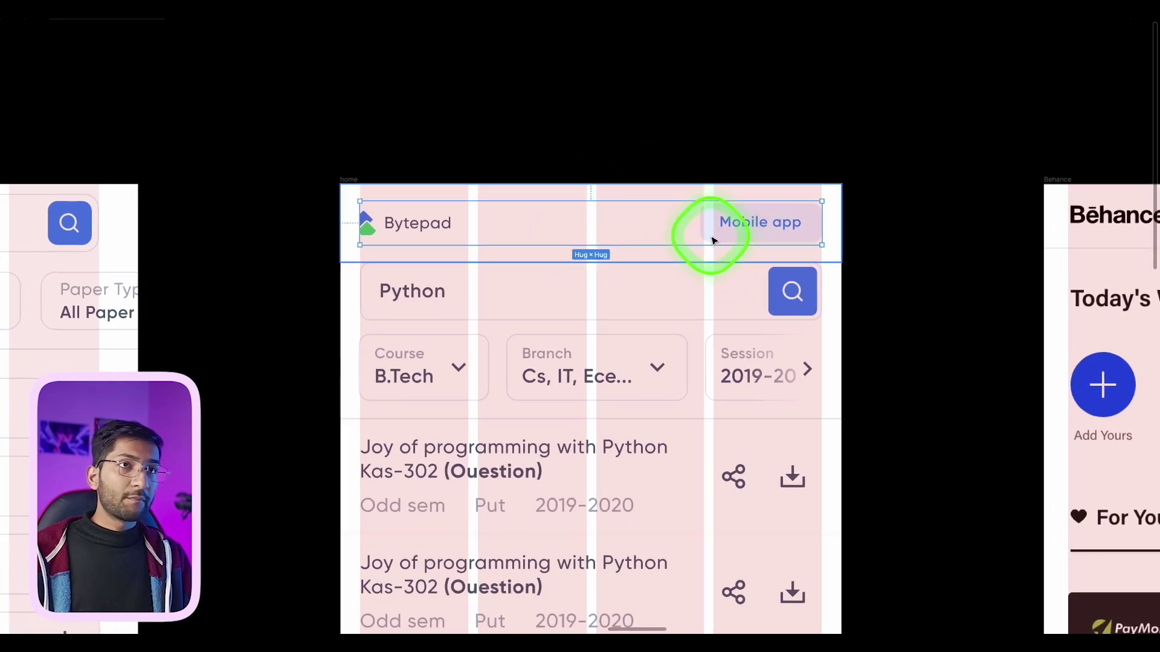
{"action": "scroll", "coordinate": [374, 227], "scroll_direction": "up", "scroll_amount": 4}
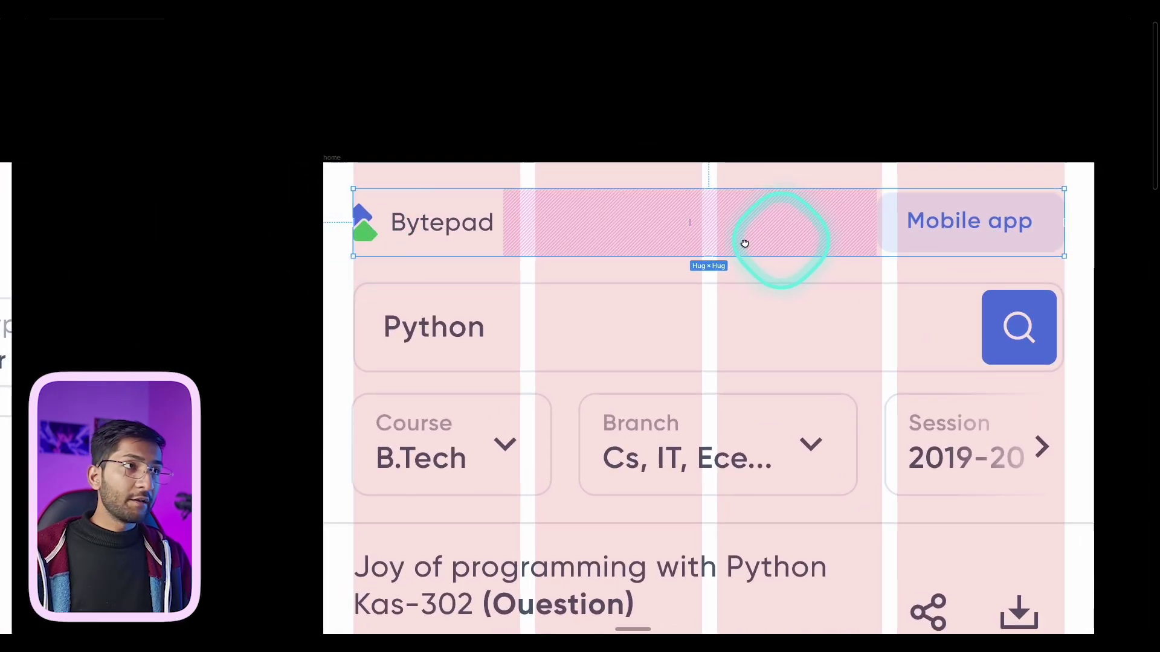
{"action": "scroll", "coordinate": [784, 245], "scroll_direction": "right", "scroll_amount": 5}
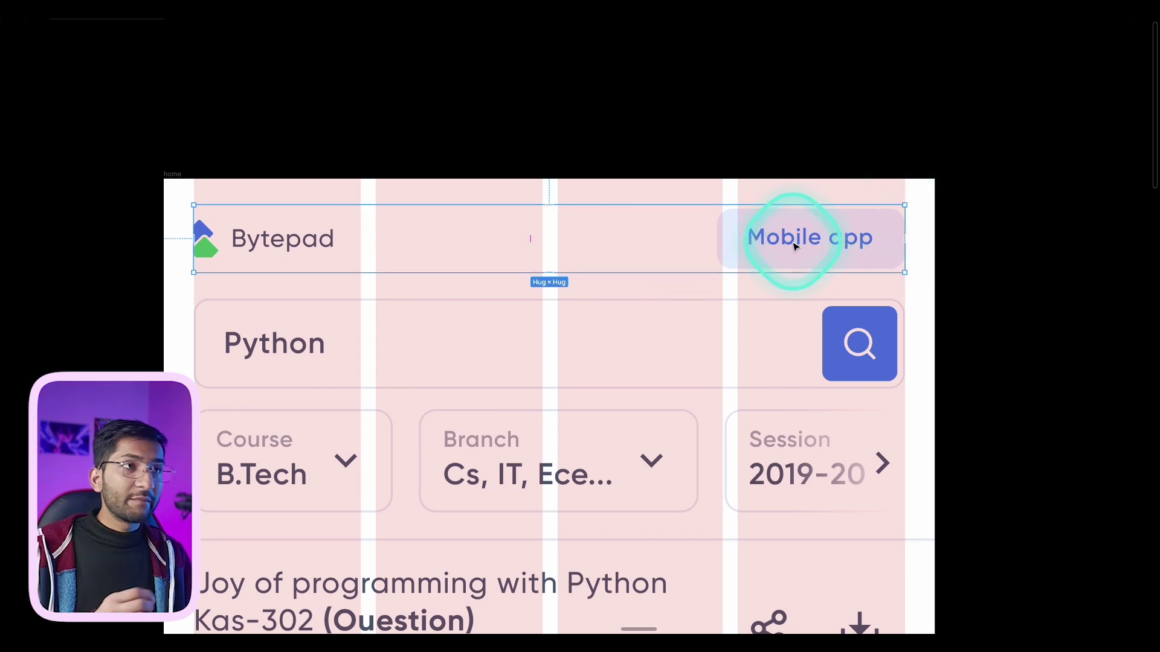
{"action": "left_click", "coordinate": [767, 245]}
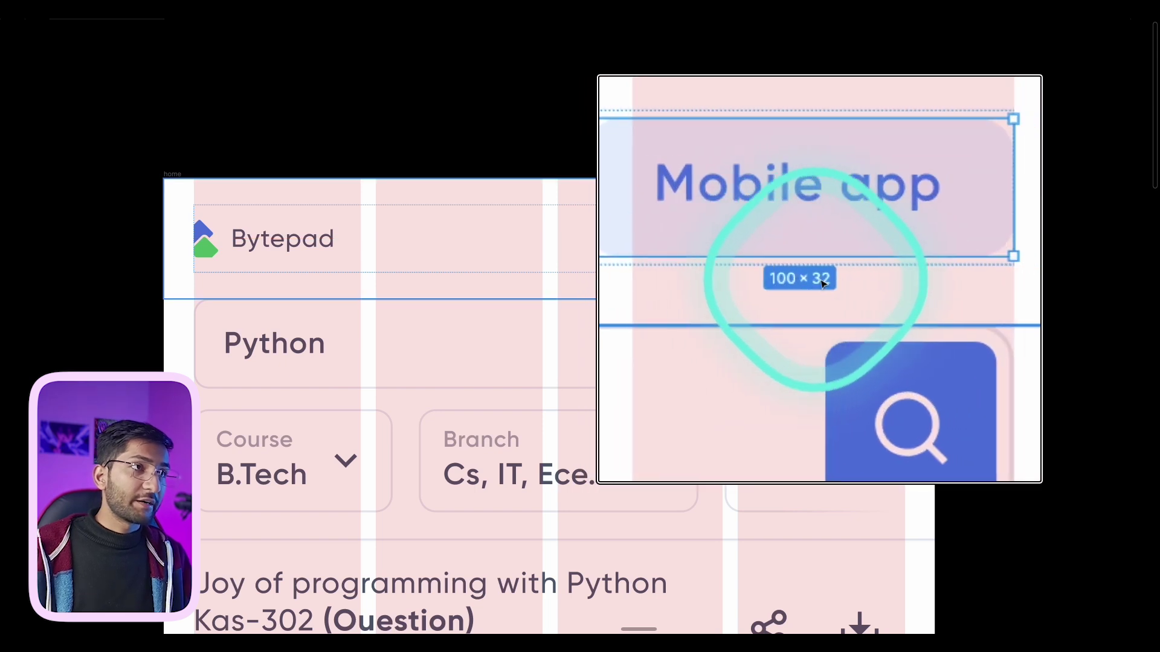
- Check the dimensions and column alignment of the home frame's search bar, search button and Session filter
{"action": "scroll", "coordinate": [574, 308], "scroll_direction": "down", "scroll_amount": 1}
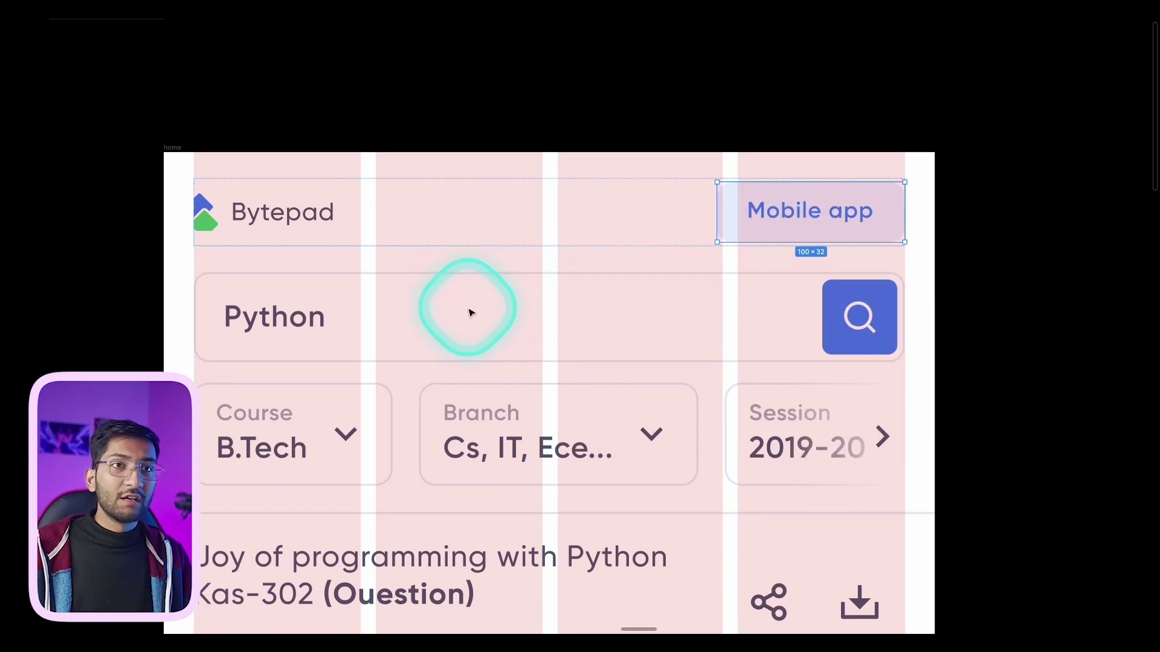
{"action": "left_click", "coordinate": [471, 314]}
{"action": "left_click", "coordinate": [846, 293]}
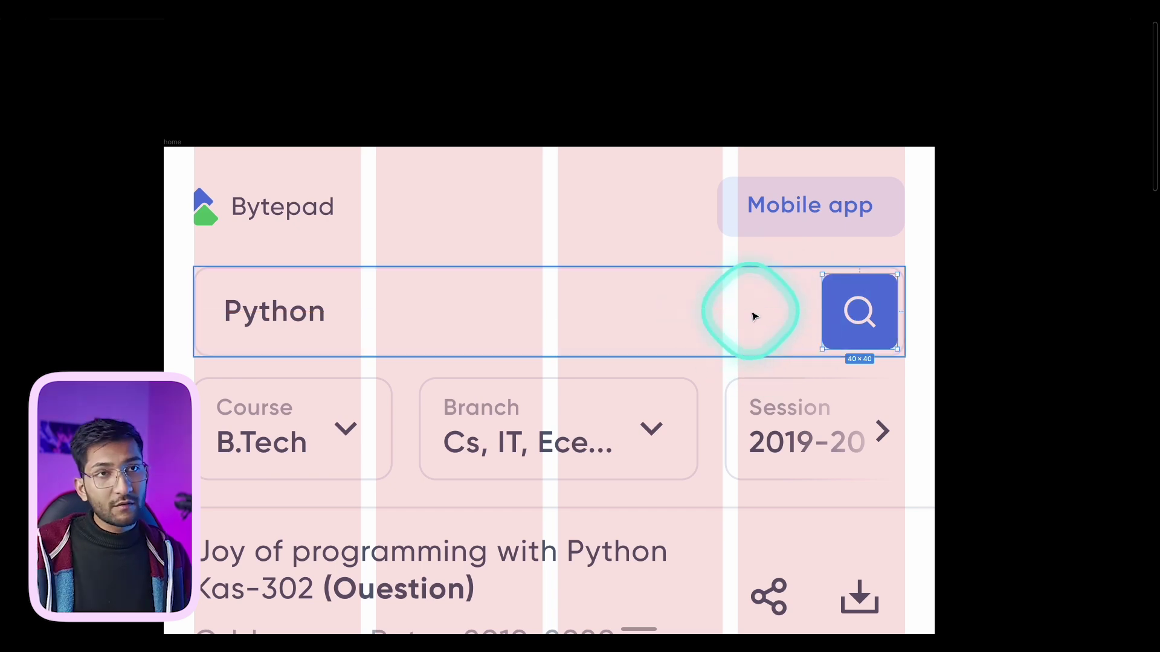
{"action": "double_click", "coordinate": [730, 356]}
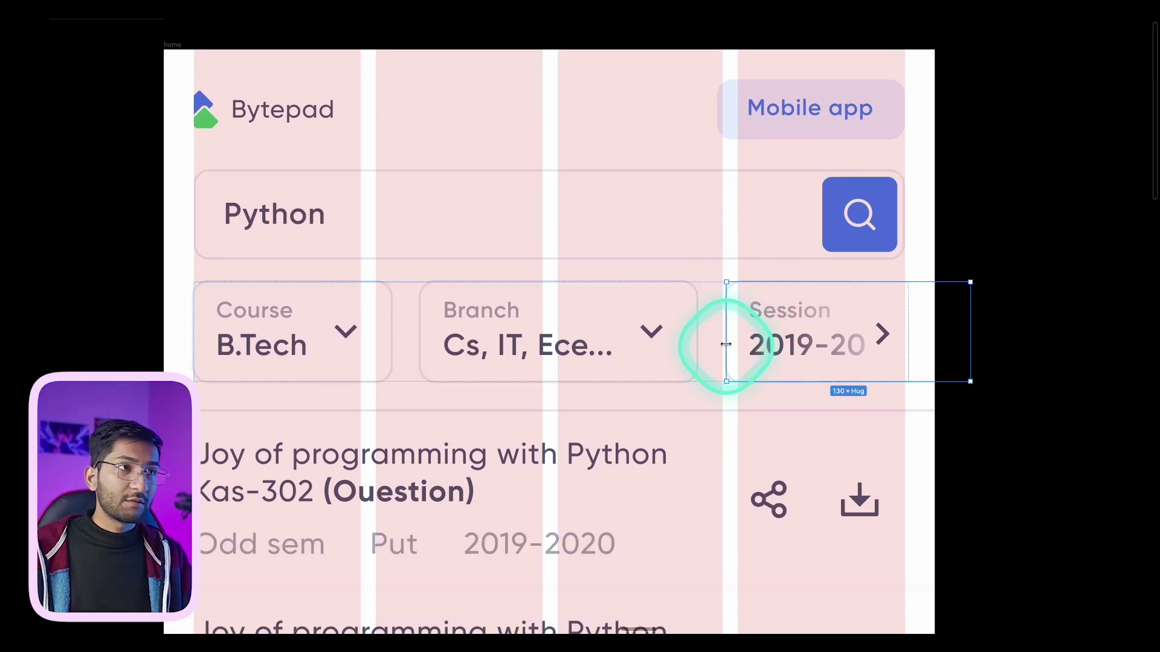
{"action": "scroll", "coordinate": [727, 345], "scroll_direction": "down", "scroll_amount": 4}
{"action": "scroll", "coordinate": [899, 348], "scroll_direction": "up", "scroll_amount": 3}
{"action": "left_click", "coordinate": [775, 329]}
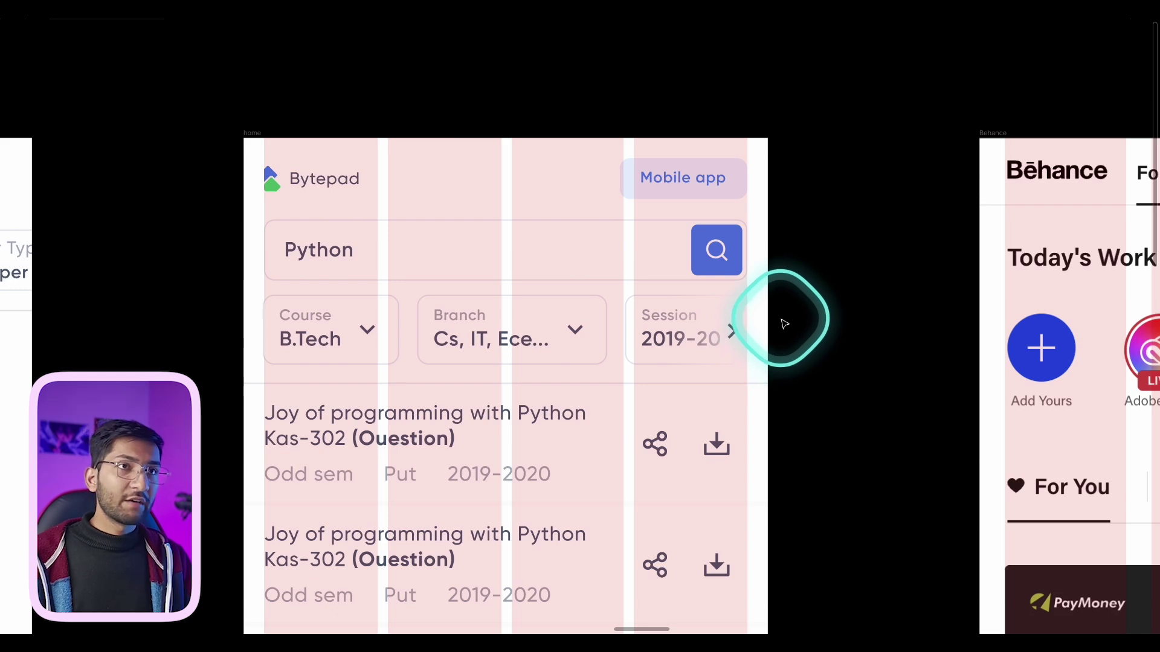
- Compare the layout grids of the Tablet and home frames, and focus on the Behance frame
{"action": "scroll", "coordinate": [640, 324], "scroll_direction": "down", "scroll_amount": 5}
{"action": "left_click_drag", "start_coordinate": [443, 330], "coordinate": [654, 281]}
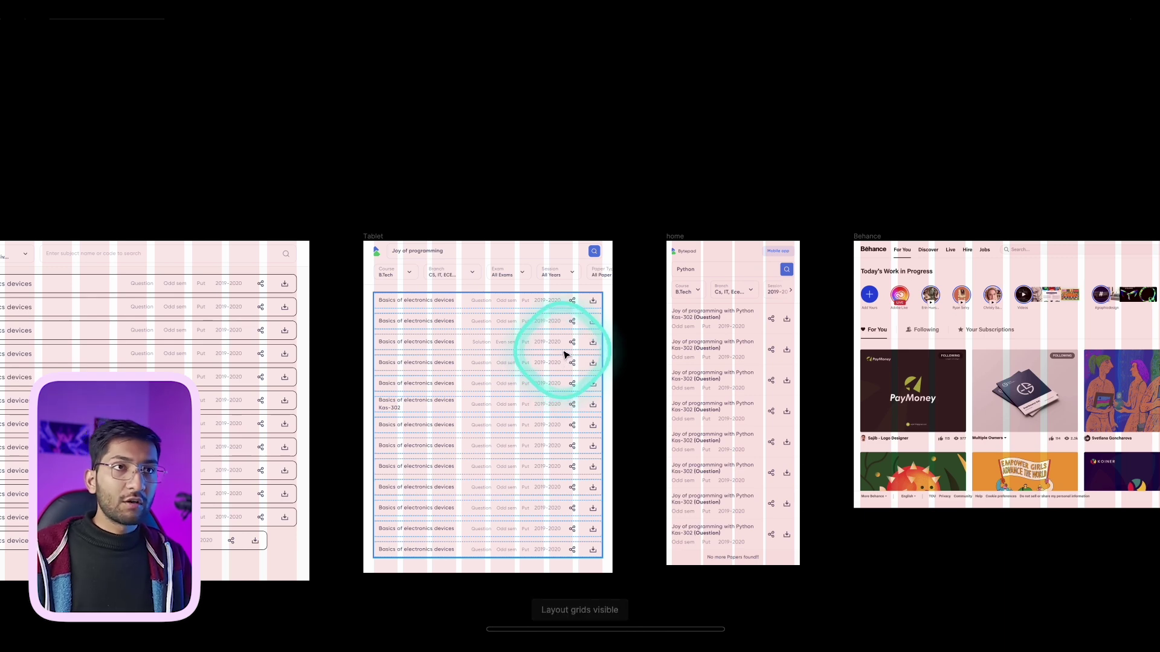
{"action": "left_click", "coordinate": [453, 210]}
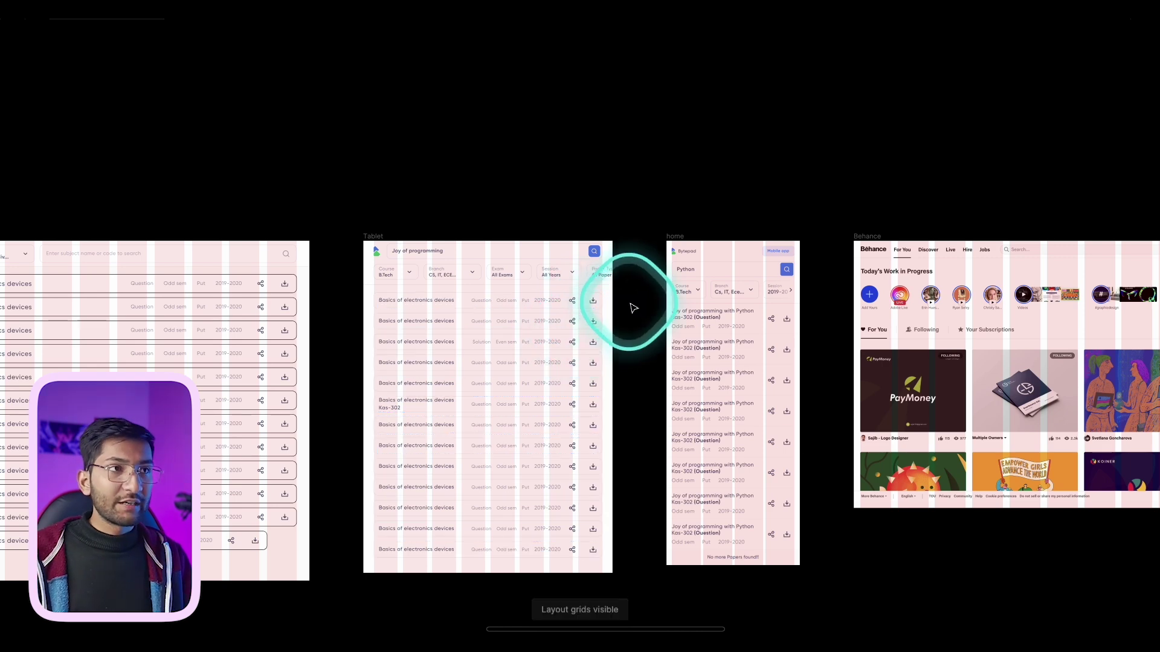
{"action": "scroll", "coordinate": [633, 309], "scroll_direction": "down", "scroll_amount": 2}
{"action": "scroll", "coordinate": [635, 303], "scroll_direction": "right", "scroll_amount": 5}
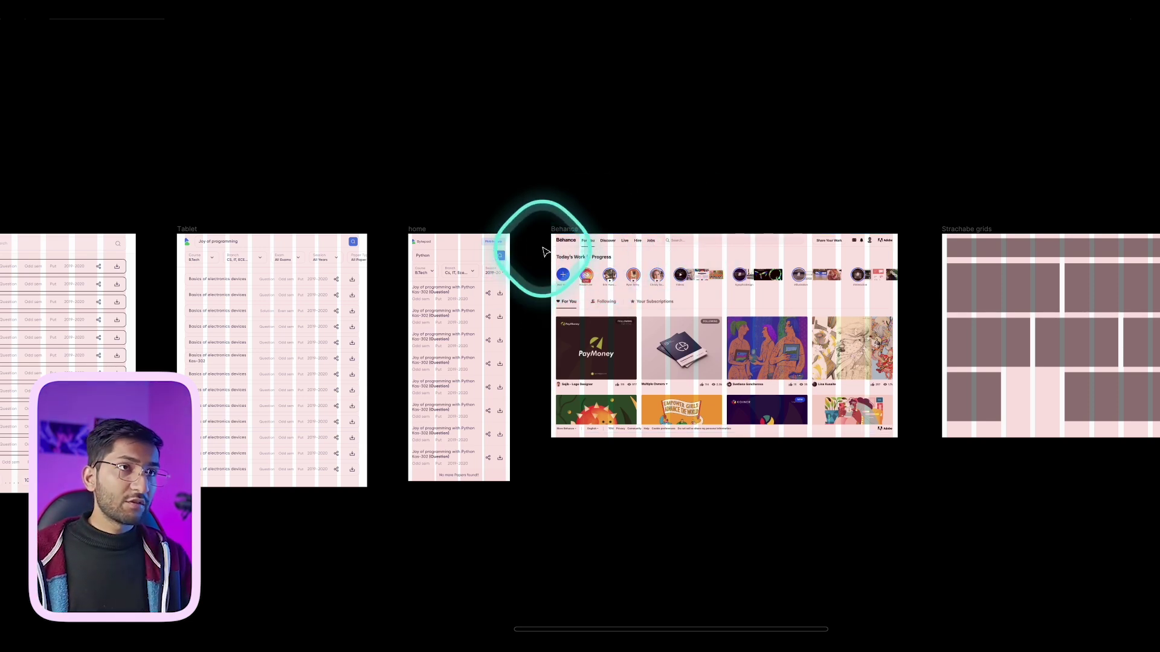
{"action": "left_click", "coordinate": [565, 229]}
{"action": "key", "text": "shift+2"}
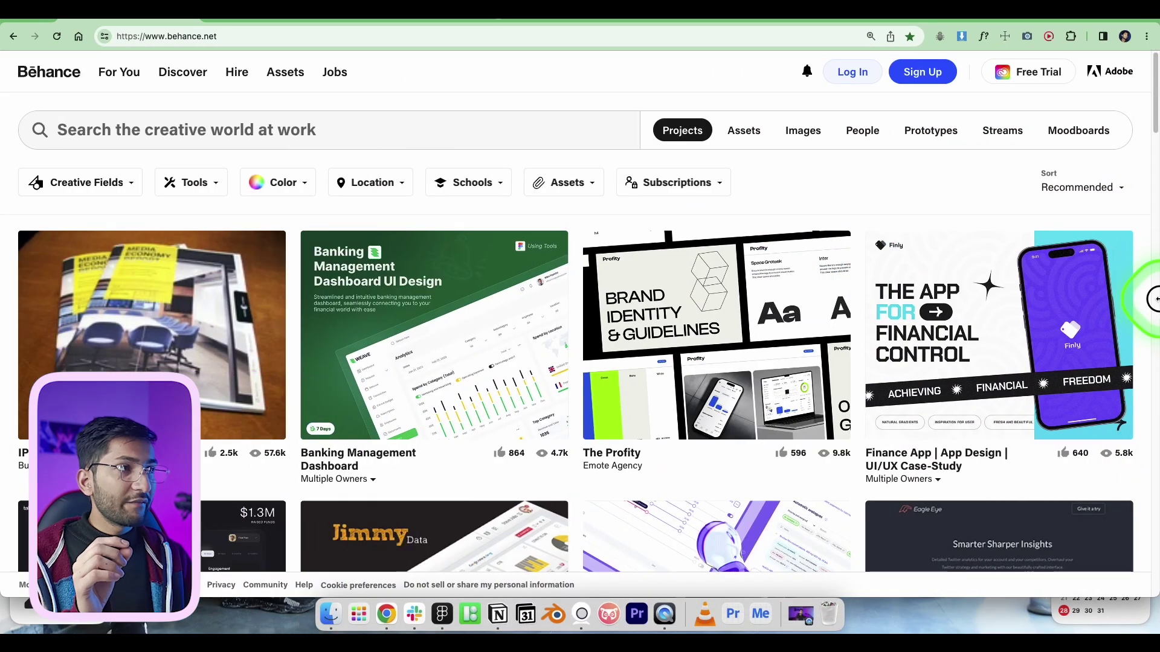
- In the browser, resize the window over the Behance, Twitter and Unsplash pages to examine how their layouts respond
{"action": "left_click_drag", "start_coordinate": [1152, 297], "coordinate": [1097, 300]}
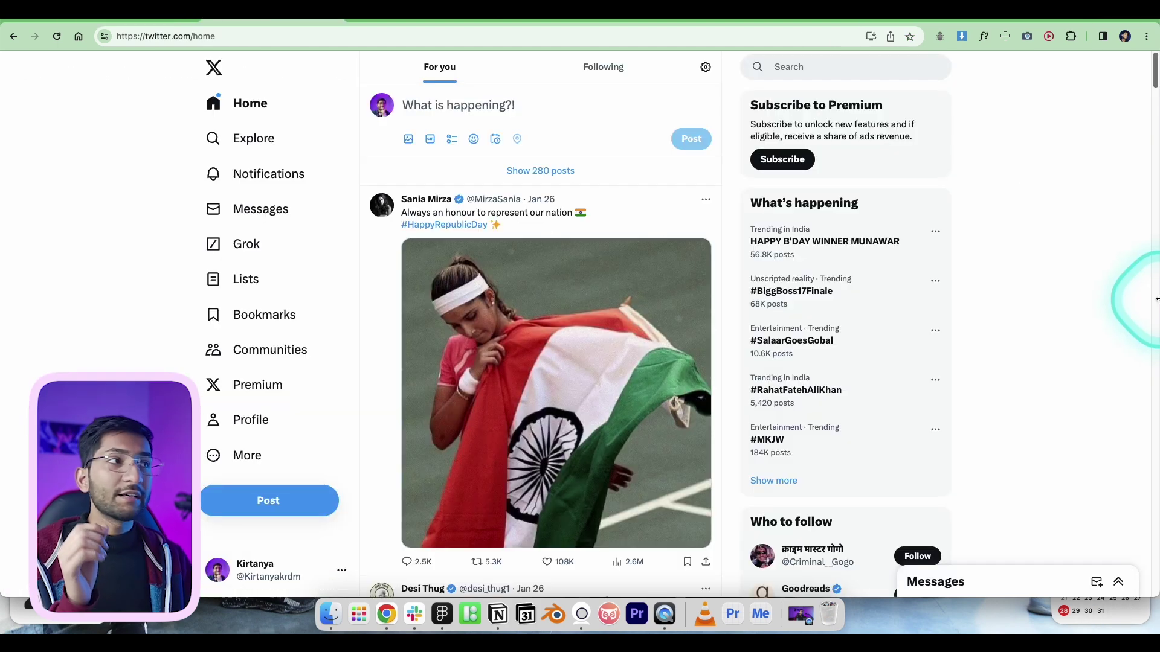
{"action": "mouse_move", "coordinate": [1156, 298]}
{"action": "left_mouse_down"}
{"action": "mouse_move", "coordinate": [887, 311]}
{"action": "mouse_move", "coordinate": [1079, 339]}
{"action": "mouse_move", "coordinate": [950, 342]}
{"action": "mouse_move", "coordinate": [1152, 326]}
{"action": "mouse_move", "coordinate": [997, 342]}
{"action": "mouse_move", "coordinate": [1142, 310]}
{"action": "left_mouse_up"}
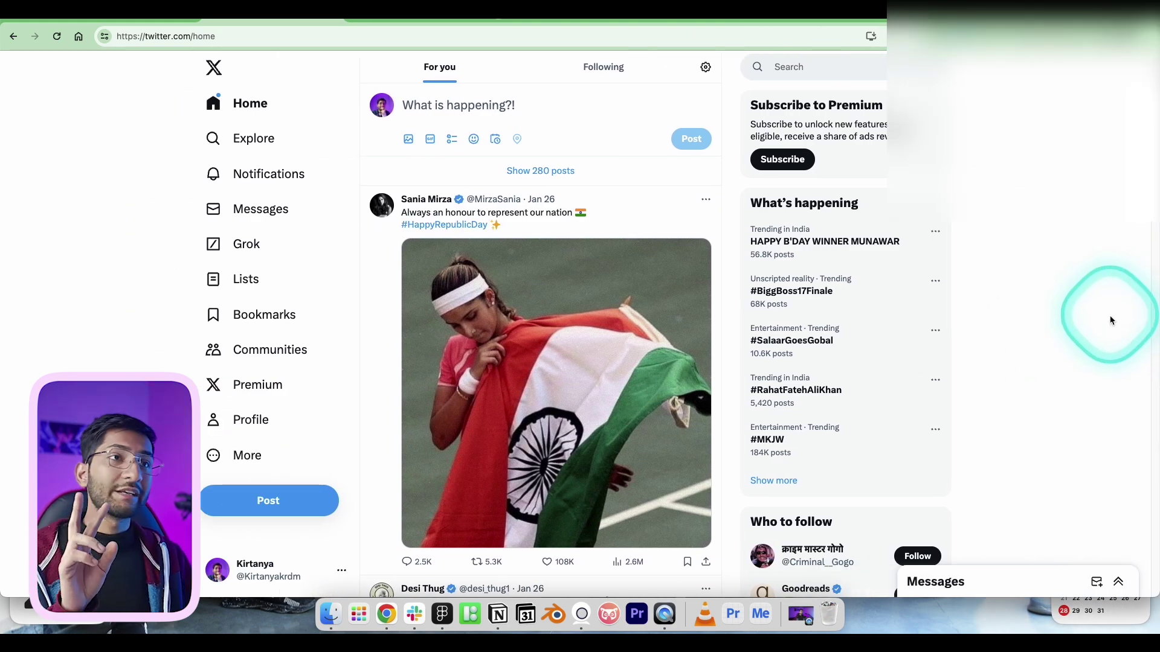
{"action": "left_click", "coordinate": [370, 22]}
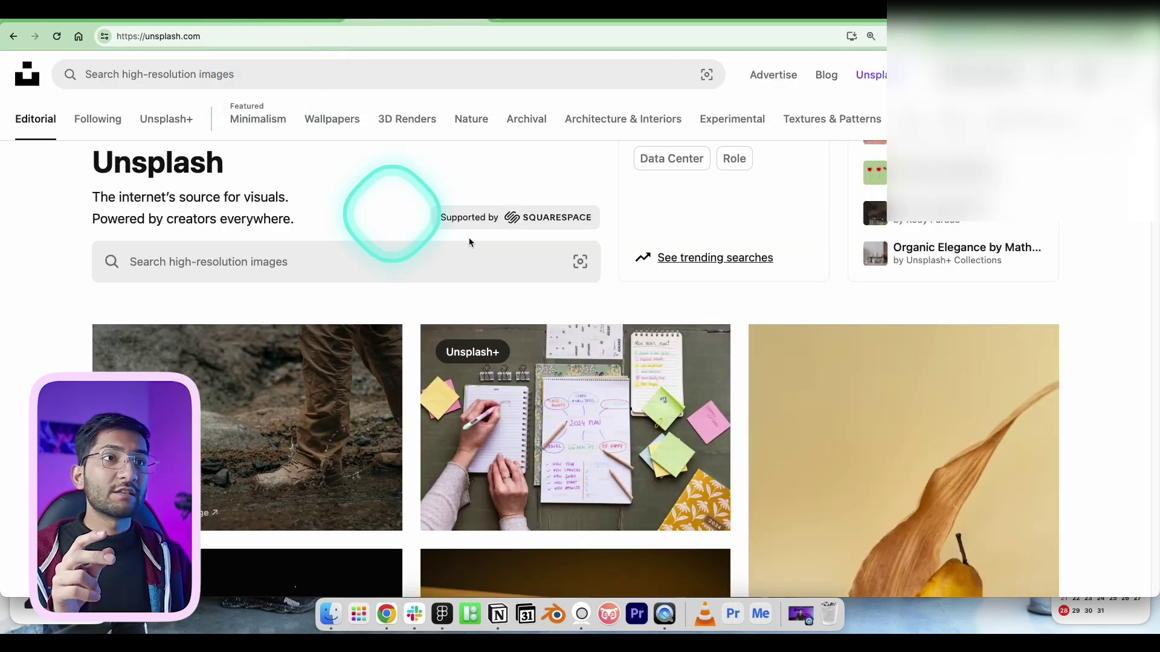
{"action": "left_click_drag", "start_coordinate": [1150, 254], "coordinate": [1063, 266]}
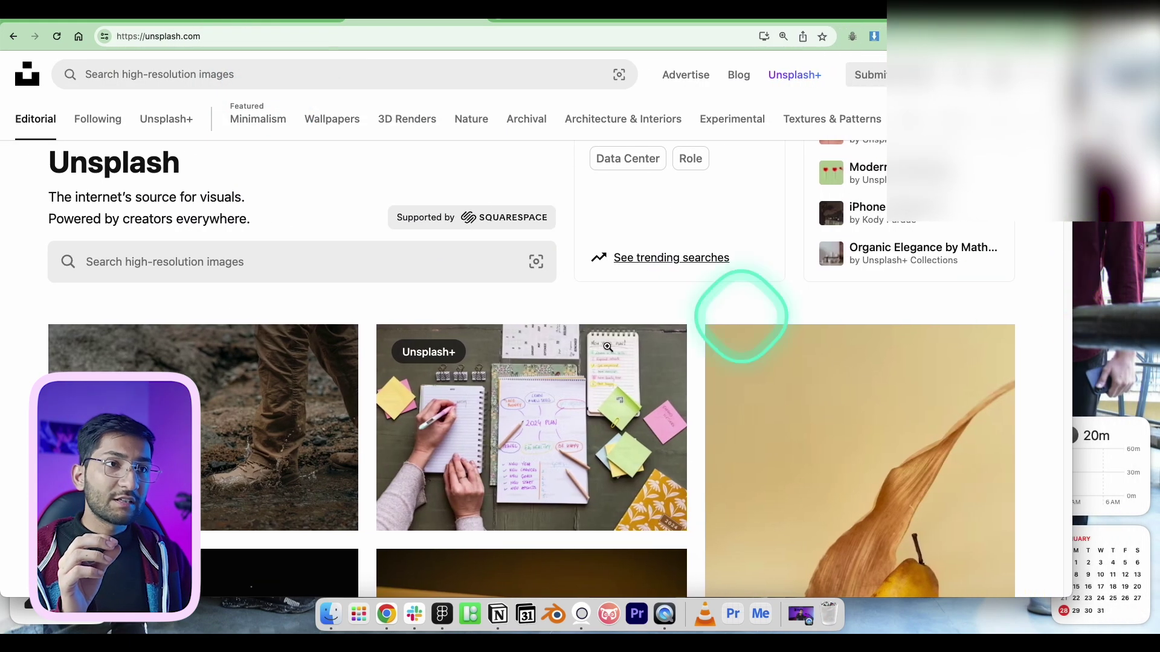
- Resize the browser window over Unsplash to examine how its photo columns adapt, finishing wide with the photo grid in view
{"action": "left_click_drag", "start_coordinate": [1074, 372], "coordinate": [1154, 386]}
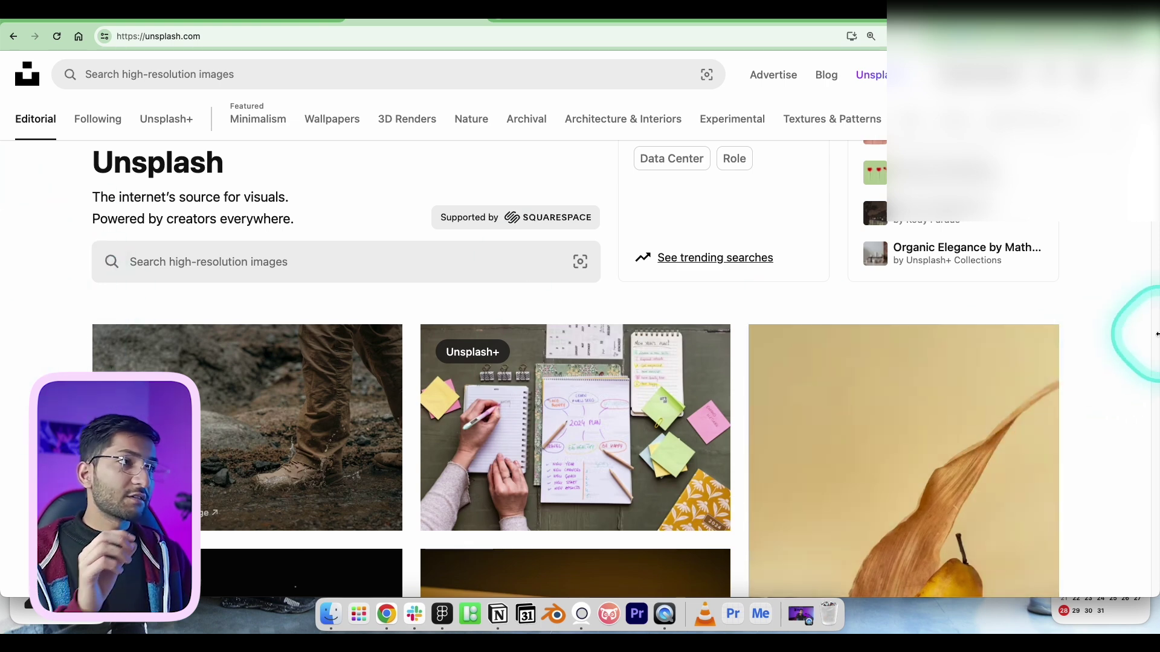
{"action": "left_click_drag", "start_coordinate": [1154, 330], "coordinate": [718, 385]}
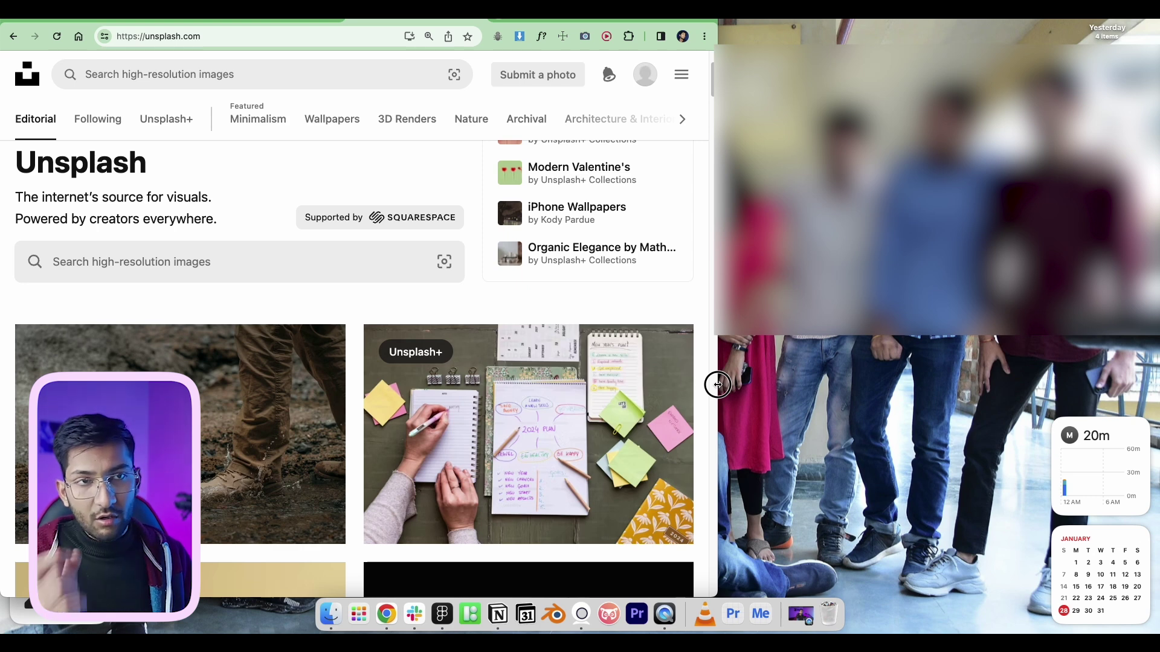
{"action": "left_click_drag", "start_coordinate": [718, 384], "coordinate": [716, 391]}
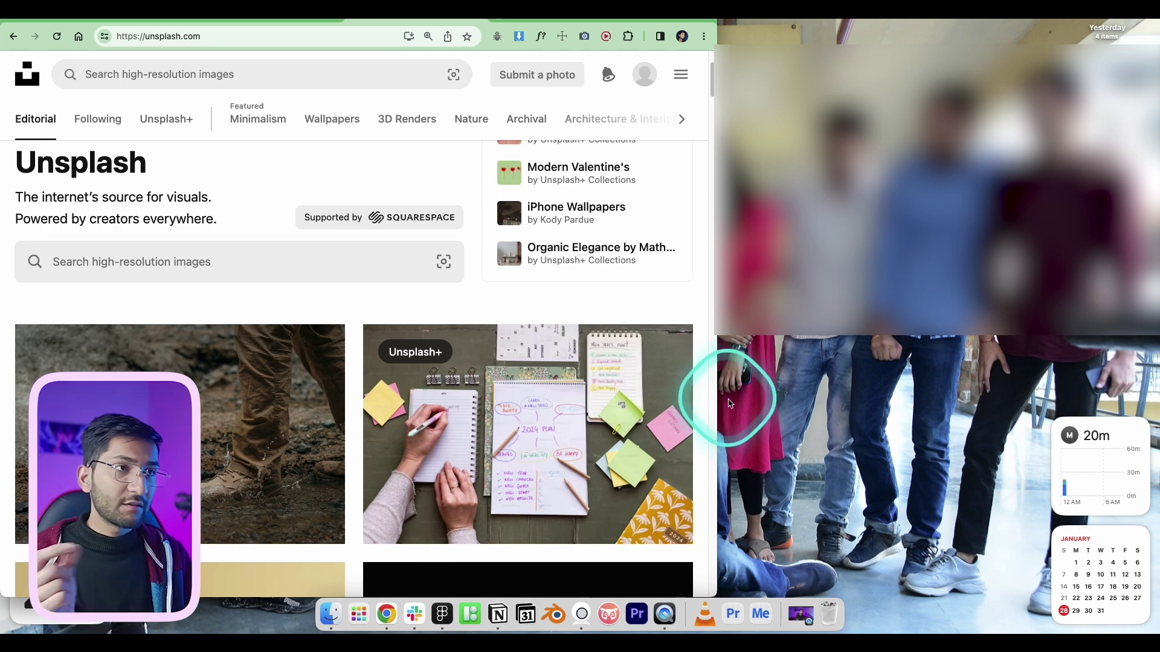
{"action": "left_click_drag", "start_coordinate": [718, 391], "coordinate": [1156, 344]}
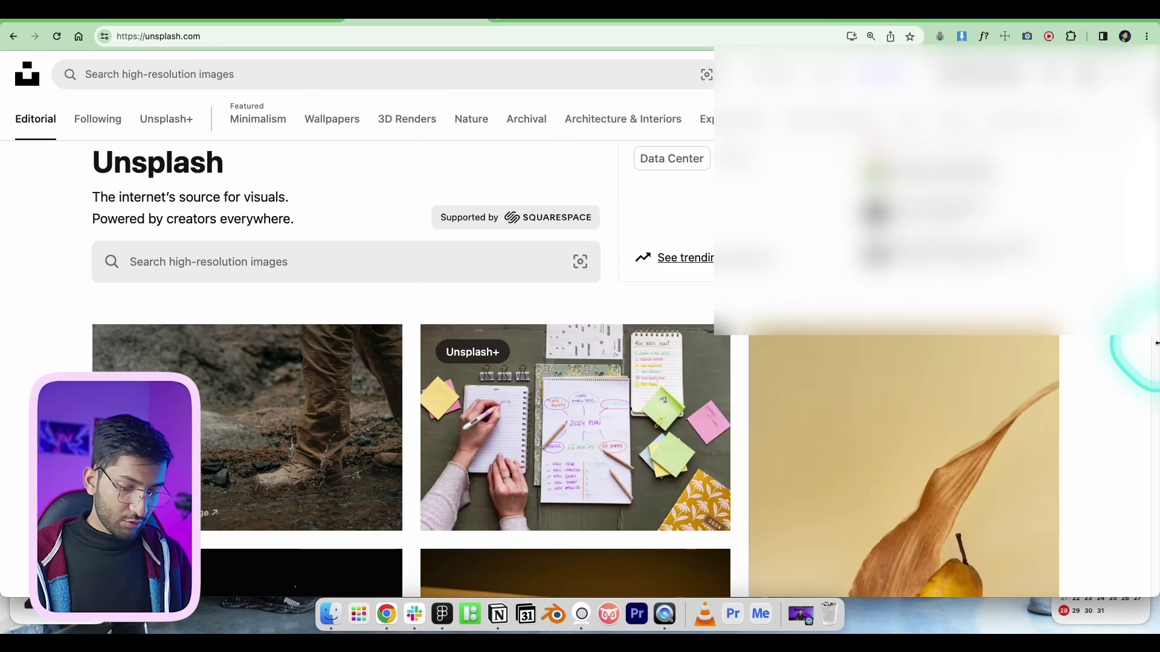
{"action": "scroll", "coordinate": [1087, 409], "scroll_direction": "down", "scroll_amount": 3}
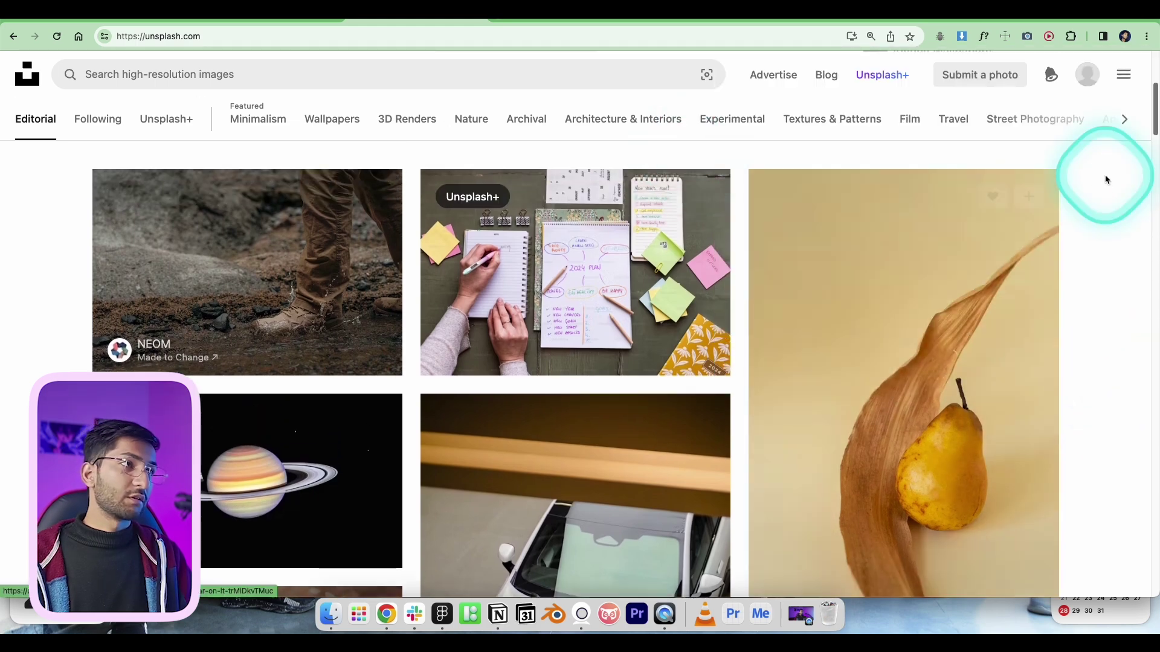
- Switch to Figma and create a 1440 × 1024 Desktop frame, placing it level with the Fixed width grids frame
{"action": "key", "text": "Escape"}
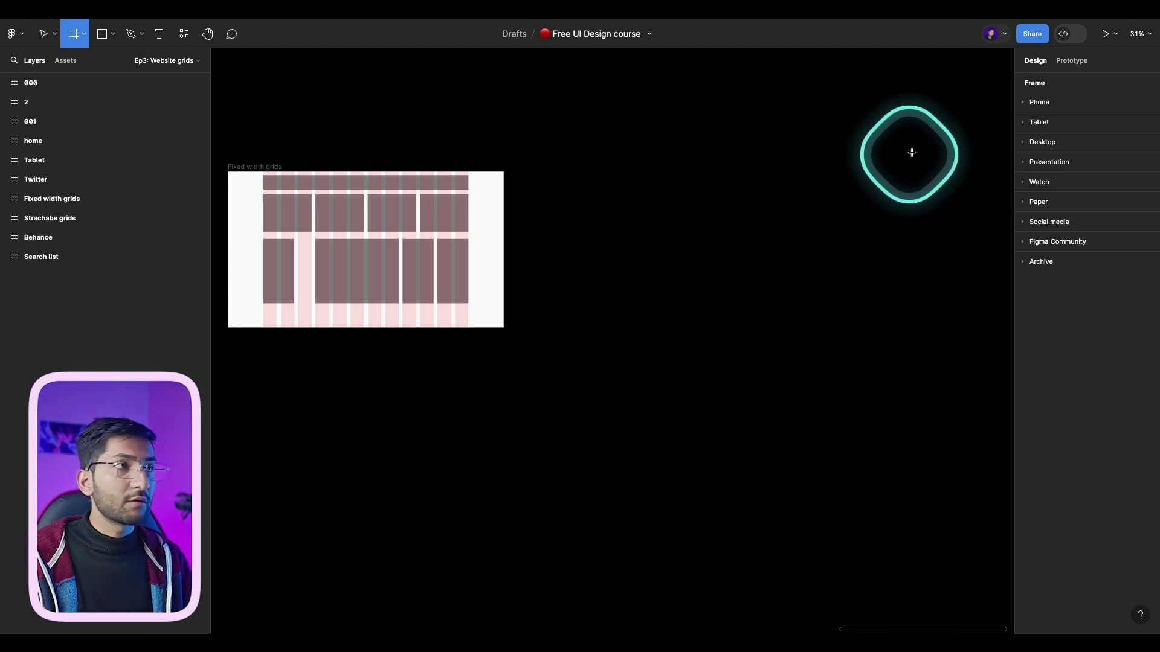
{"action": "left_click", "coordinate": [1039, 145]}
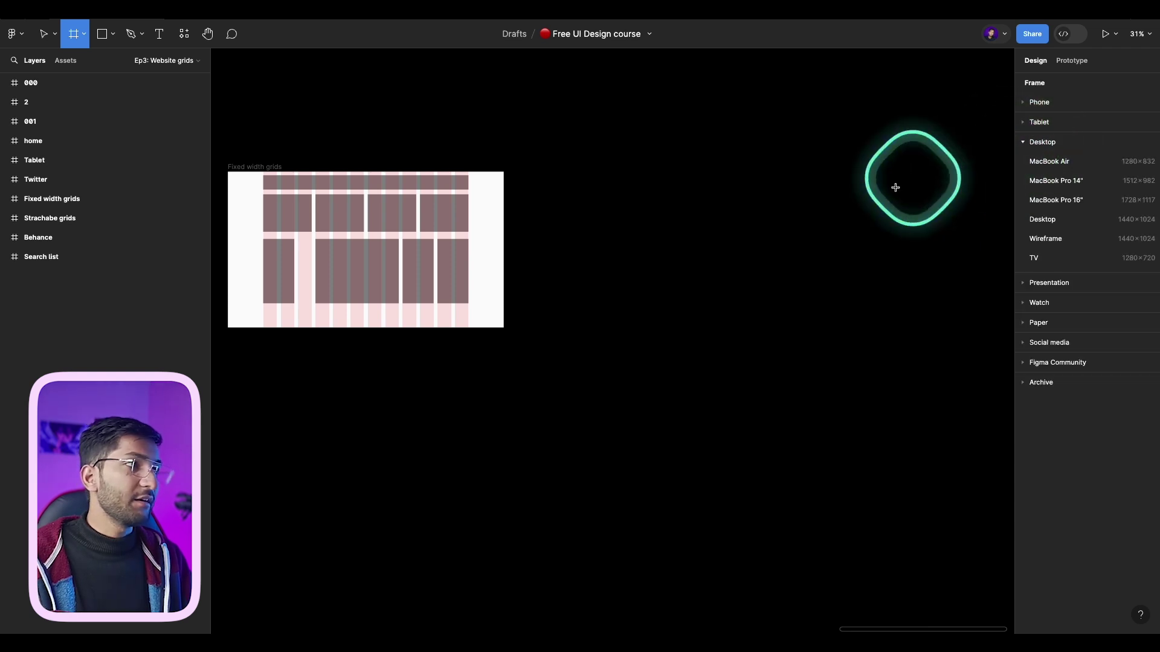
{"action": "left_click", "coordinate": [1042, 220]}
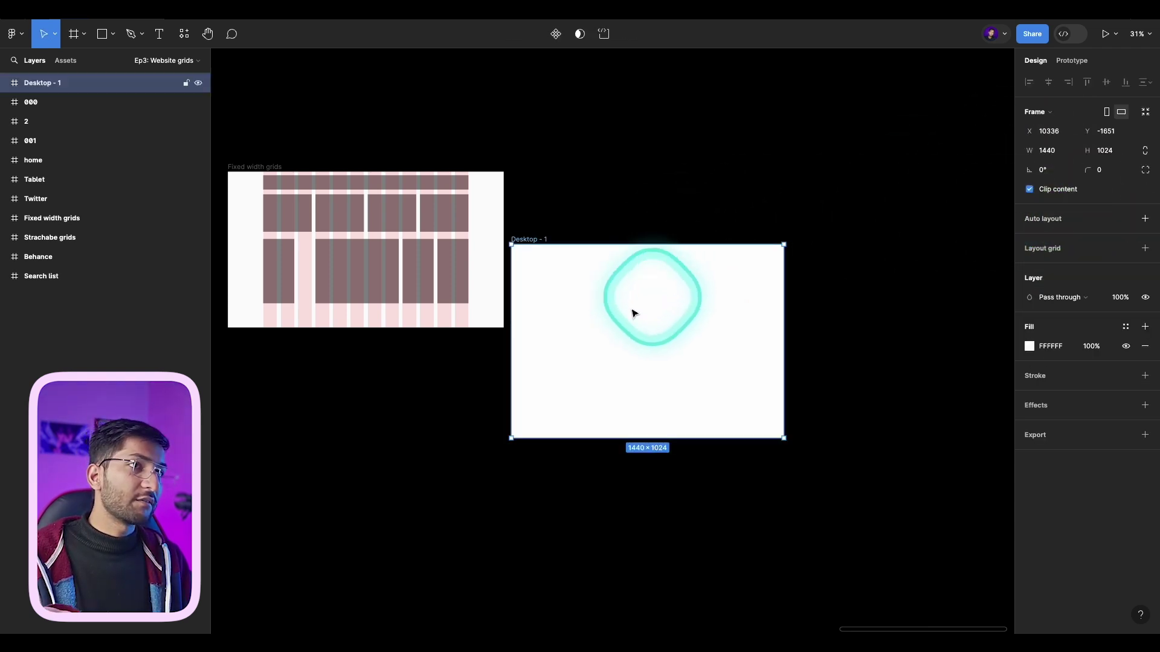
{"action": "left_click_drag", "start_coordinate": [605, 321], "coordinate": [644, 269]}
{"action": "scroll", "coordinate": [642, 269], "scroll_direction": "right", "scroll_amount": 2}
- Select the new Desktop frame and review the available frame size presets
{"action": "key", "text": "f"}
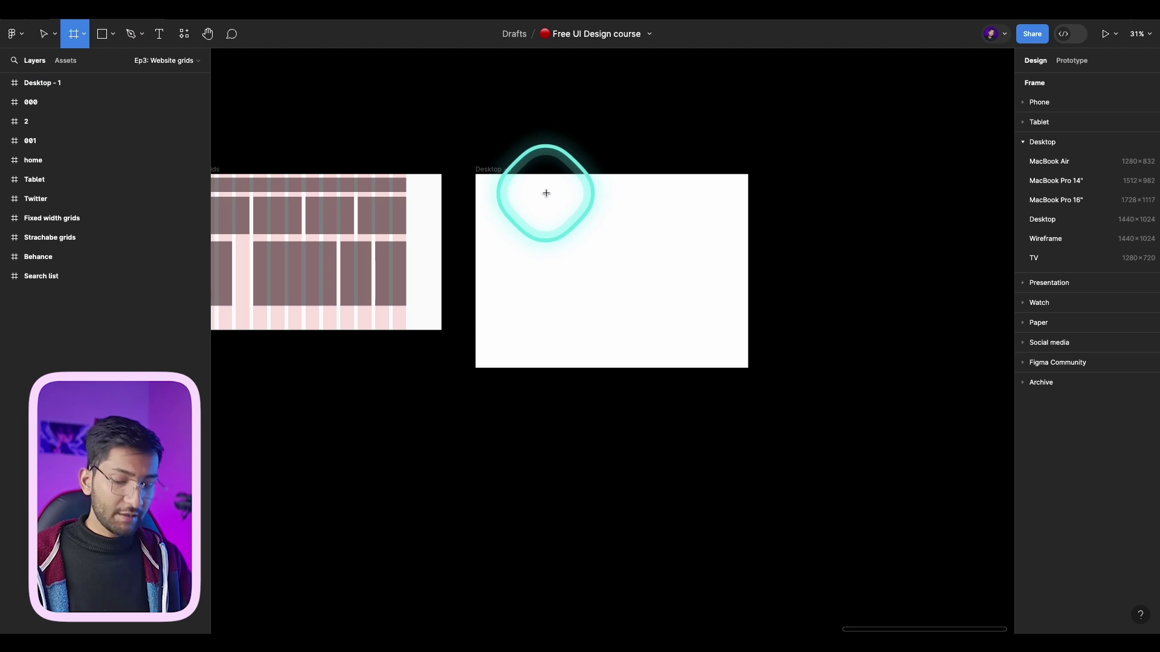
{"action": "key", "text": "v"}
{"action": "left_click", "coordinate": [501, 169]}
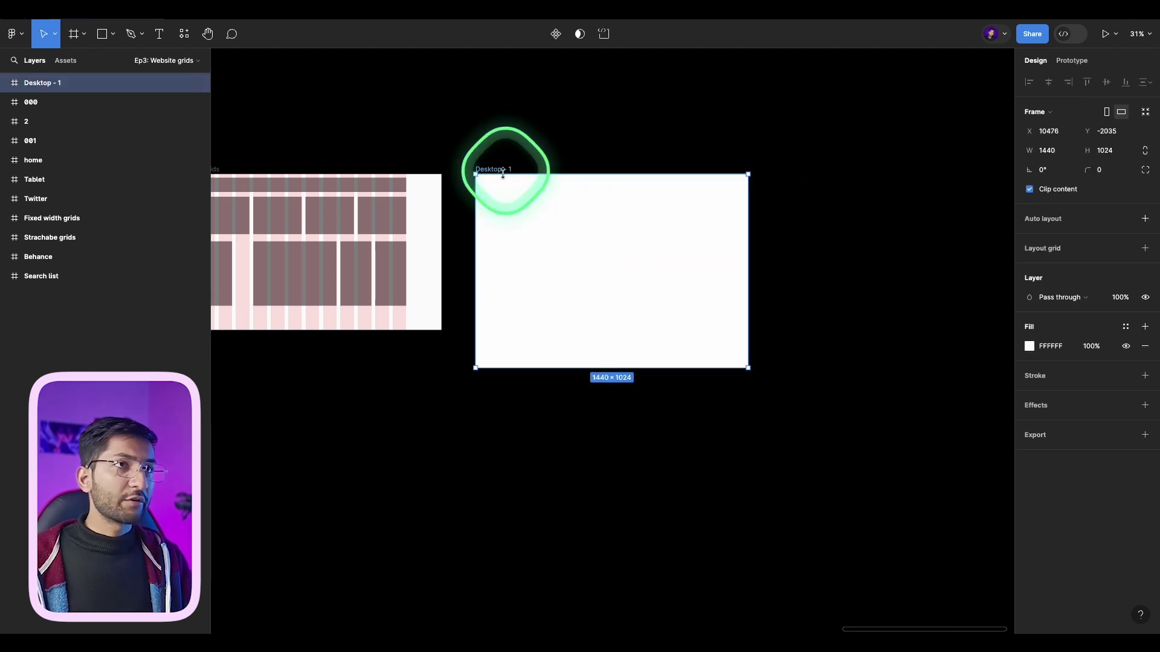
{"action": "left_click", "coordinate": [1049, 113]}
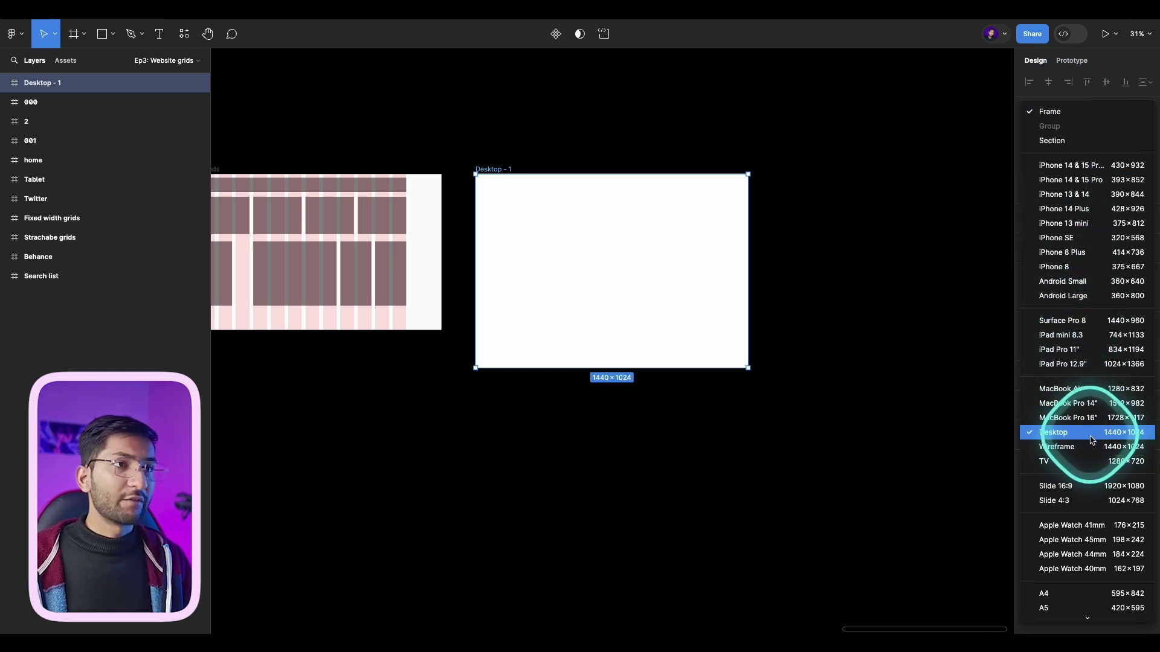
{"action": "left_click", "coordinate": [632, 290]}
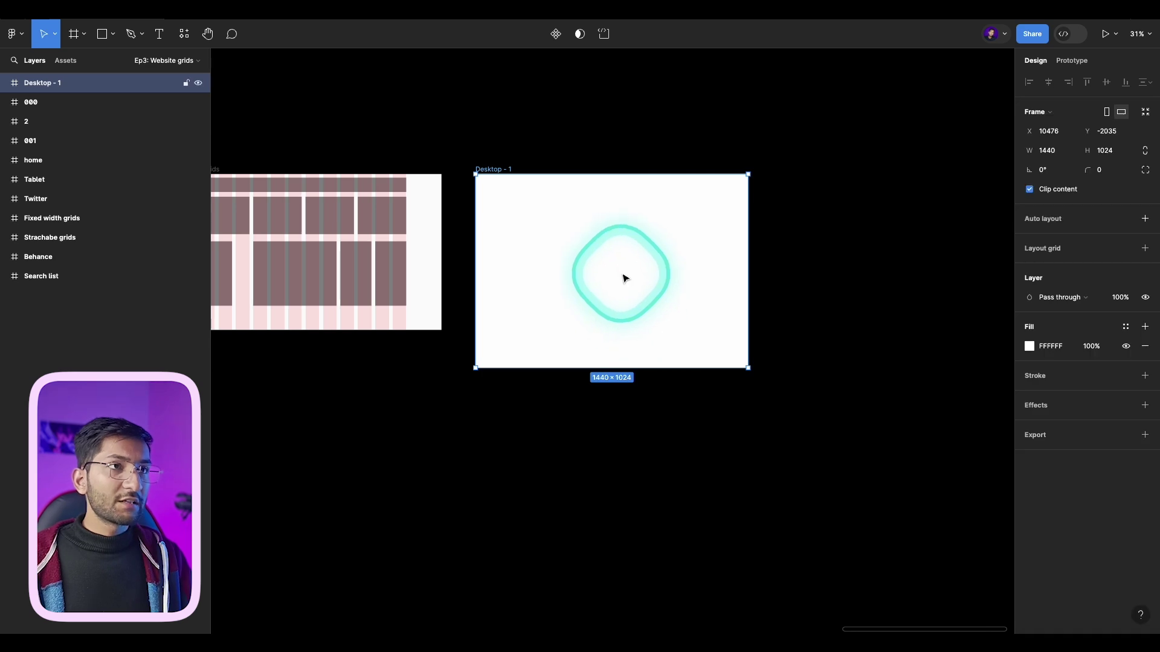
- Paste the Unsplash screenshot into the Desktop frame and scale it to the frame's width at 1440 × 810
{"action": "scroll", "coordinate": [626, 269], "scroll_direction": "up", "scroll_amount": 3}
{"action": "key", "text": "super+v"}
{"action": "scroll", "coordinate": [725, 266], "scroll_direction": "right", "scroll_amount": 2}
{"action": "left_click_drag", "start_coordinate": [816, 258], "coordinate": [746, 254]}
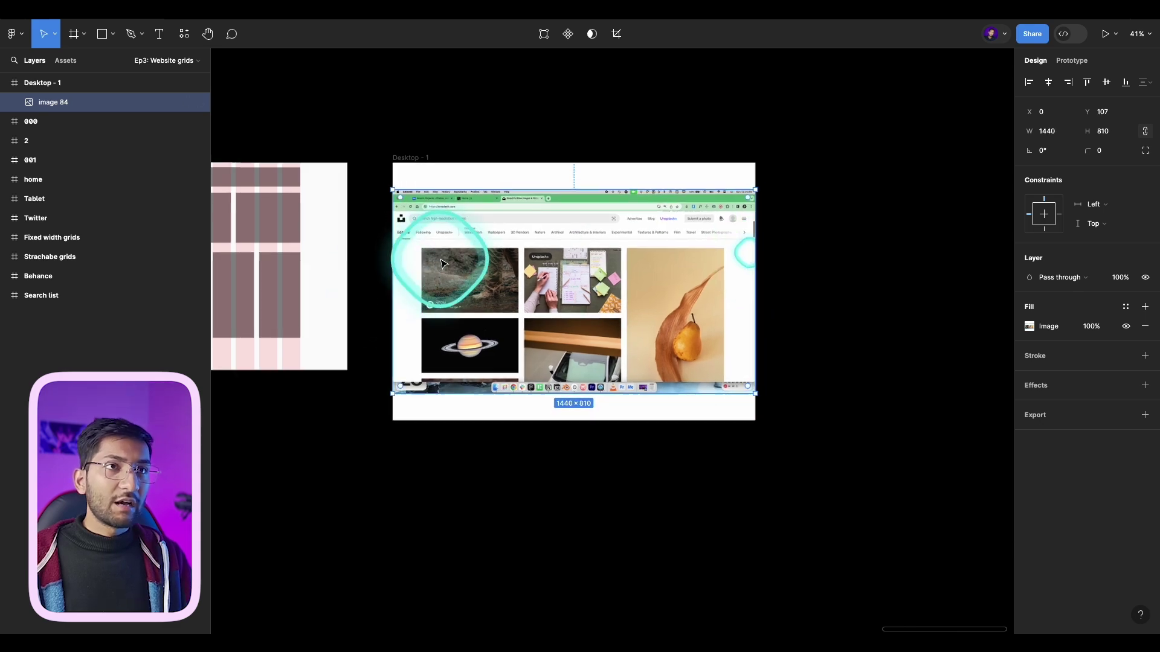
- Crop the browser scrollbar off the screenshot's right edge, to a width of about 1431
{"action": "scroll", "coordinate": [444, 264], "scroll_direction": "up", "scroll_amount": 5}
{"action": "scroll", "coordinate": [393, 328], "scroll_direction": "down", "scroll_amount": 5}
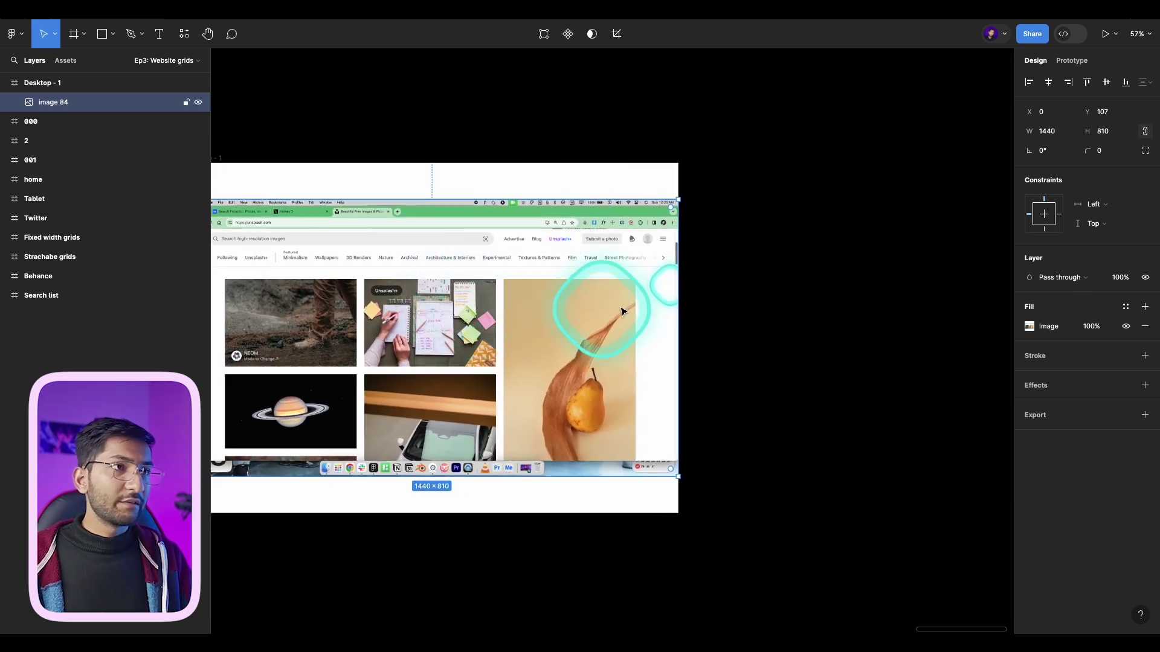
{"action": "scroll", "coordinate": [623, 311], "scroll_direction": "up", "scroll_amount": 10}
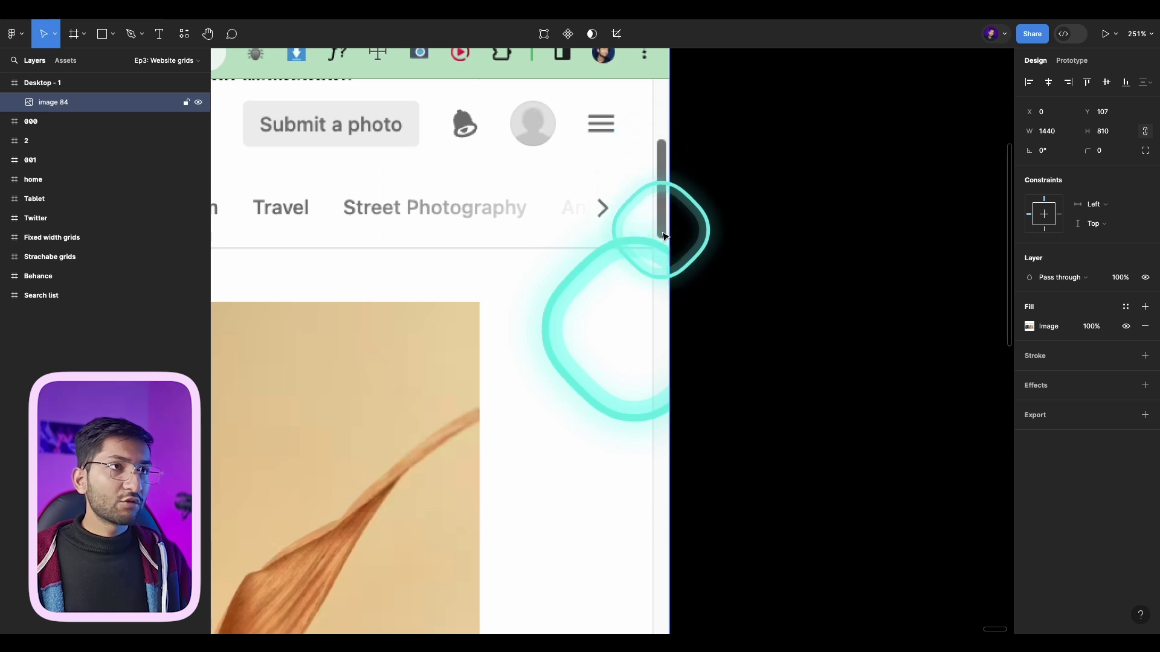
{"action": "left_click_drag", "start_coordinate": [663, 236], "coordinate": [680, 227]}
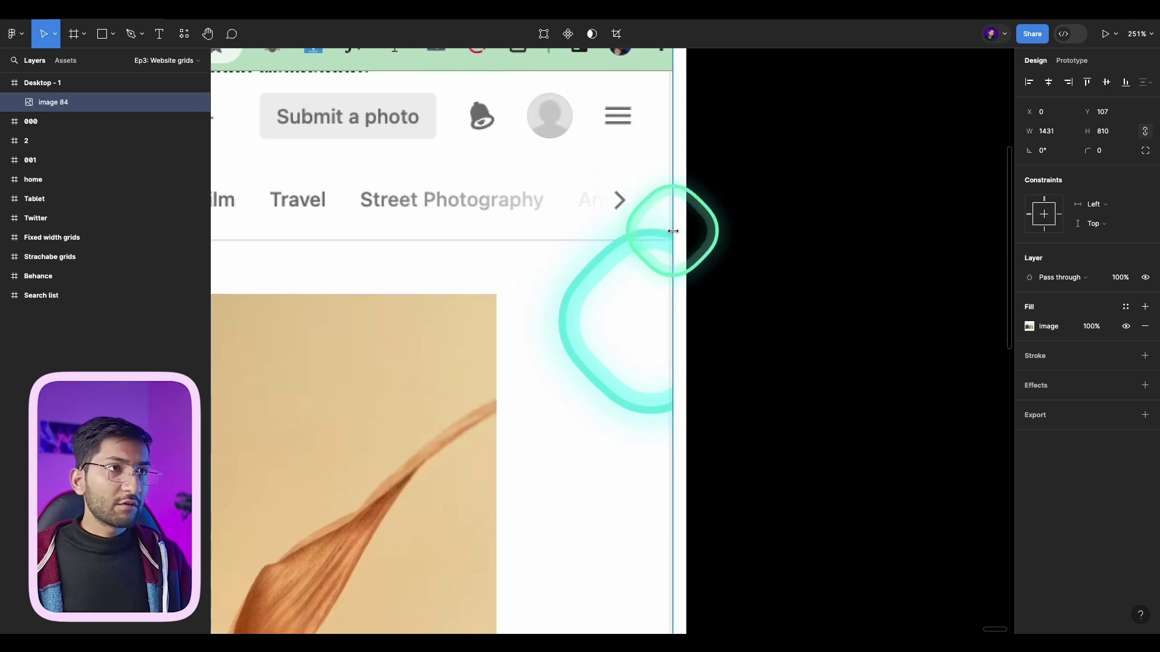
{"action": "scroll", "coordinate": [673, 232], "scroll_direction": "up", "scroll_amount": 10}
{"action": "mouse_move", "coordinate": [673, 230]}
{"action": "left_mouse_down"}
{"action": "mouse_move", "coordinate": [655, 228]}
{"action": "mouse_move", "coordinate": [666, 229]}
{"action": "left_mouse_up"}
- Scale the cropped screenshot back to the frame's width at 1440 × 816 and move it up to Y -52
{"action": "scroll", "coordinate": [655, 228], "scroll_direction": "down", "scroll_amount": 15}
{"action": "scroll", "coordinate": [650, 236], "scroll_direction": "down", "scroll_amount": 4}
{"action": "scroll", "coordinate": [652, 253], "scroll_direction": "left", "scroll_amount": 4}
{"action": "left_click_drag", "start_coordinate": [658, 322], "coordinate": [627, 233]}
{"action": "scroll", "coordinate": [423, 190], "scroll_direction": "up", "scroll_amount": 6}
{"action": "scroll", "coordinate": [442, 197], "scroll_direction": "up", "scroll_amount": 2}
{"action": "left_click_drag", "start_coordinate": [443, 197], "coordinate": [531, 264]}
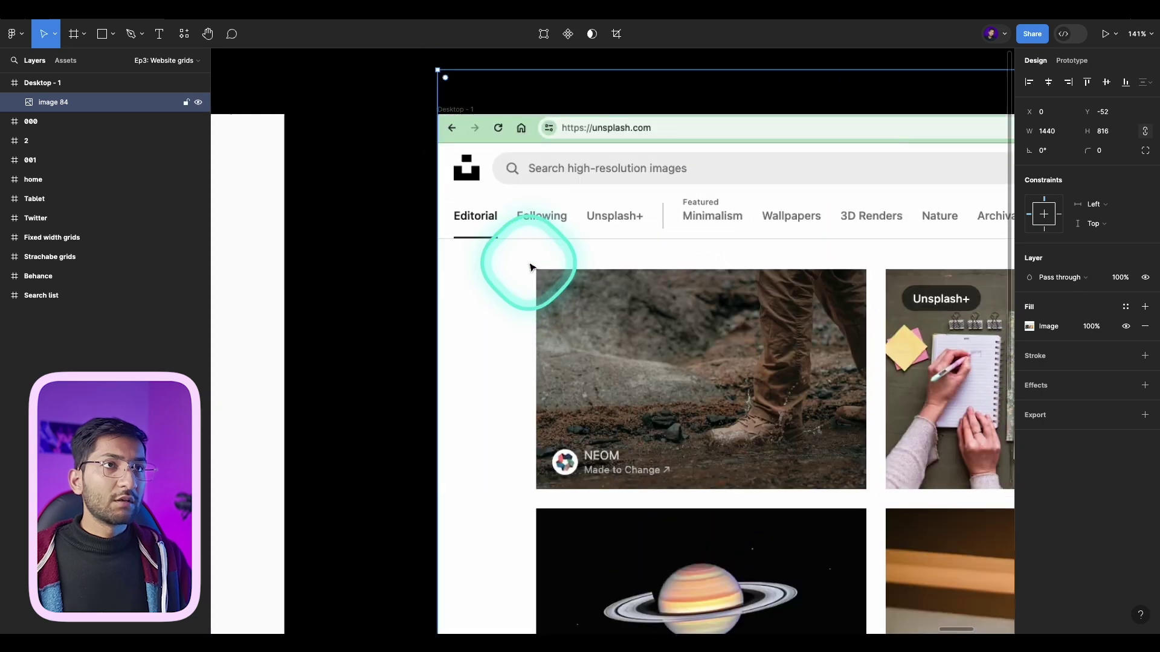
- Crop the browser toolbar off the screenshot's top, to a height of 730, and align the image with the frame's top edge
{"action": "scroll", "coordinate": [516, 212], "scroll_direction": "up", "scroll_amount": 2}
{"action": "scroll", "coordinate": [506, 171], "scroll_direction": "up", "scroll_amount": 4}
{"action": "scroll", "coordinate": [453, 177], "scroll_direction": "up", "scroll_amount": 1}
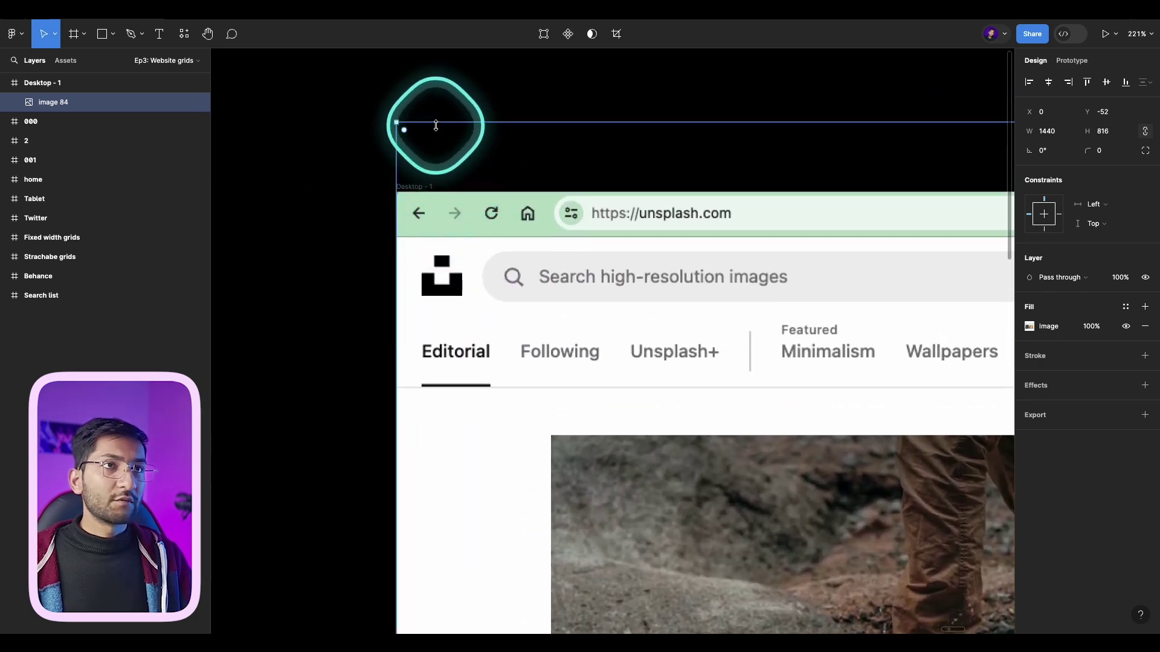
{"action": "left_click_drag", "start_coordinate": [436, 124], "coordinate": [433, 290]}
{"action": "scroll", "coordinate": [435, 230], "scroll_direction": "up", "scroll_amount": 10}
{"action": "scroll", "coordinate": [429, 293], "scroll_direction": "down", "scroll_amount": 10}
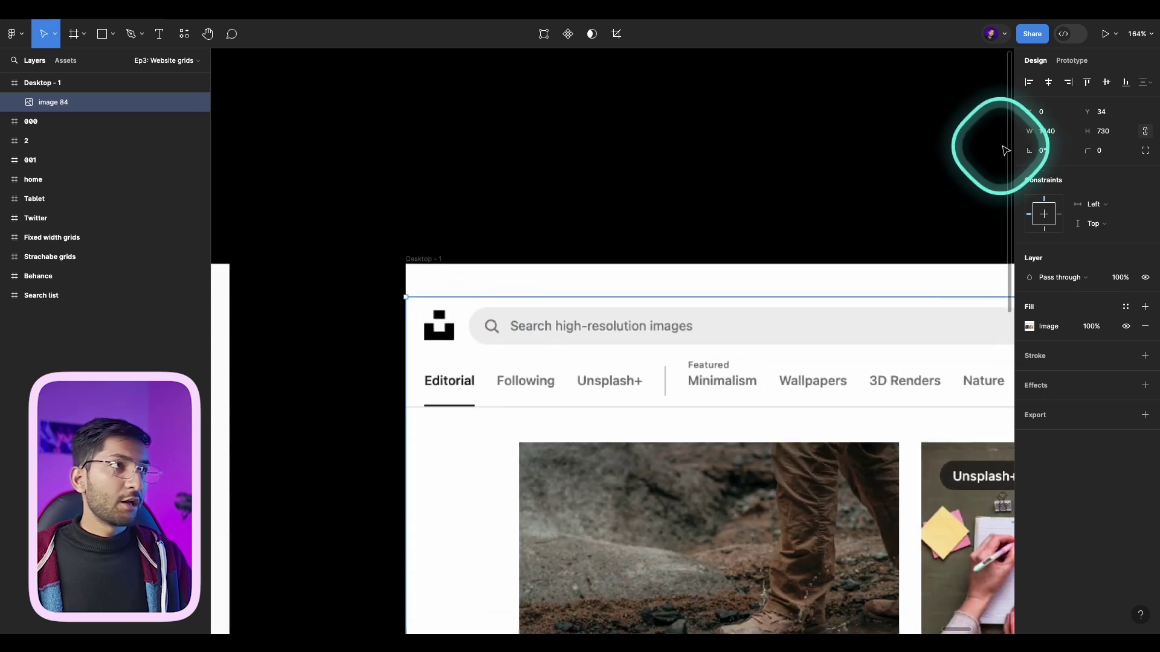
{"action": "scroll", "coordinate": [875, 160], "scroll_direction": "down", "scroll_amount": 3}
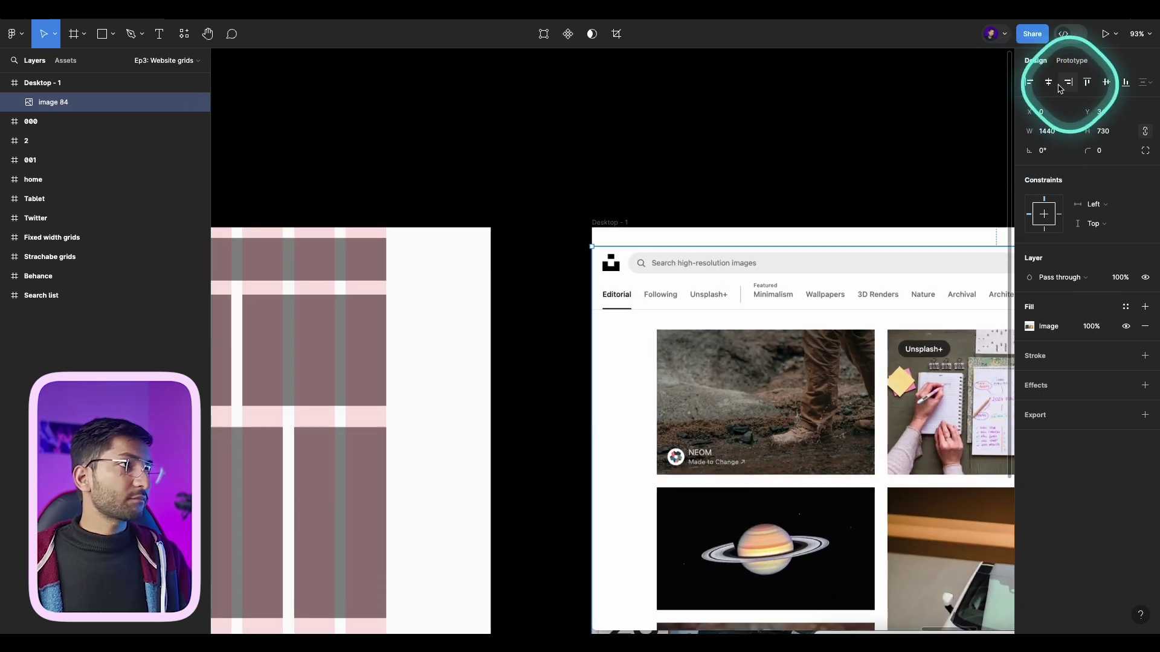
{"action": "left_click", "coordinate": [1088, 79]}
{"action": "scroll", "coordinate": [677, 207], "scroll_direction": "down", "scroll_amount": 4}
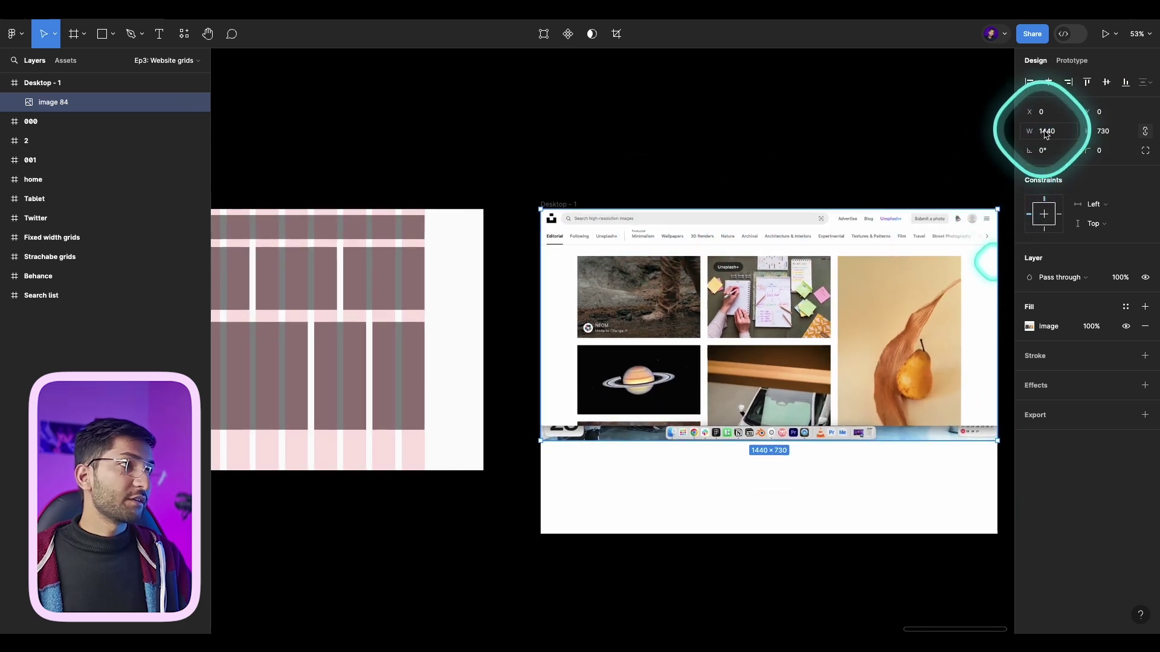
{"action": "scroll", "coordinate": [928, 298], "scroll_direction": "right", "scroll_amount": 3}
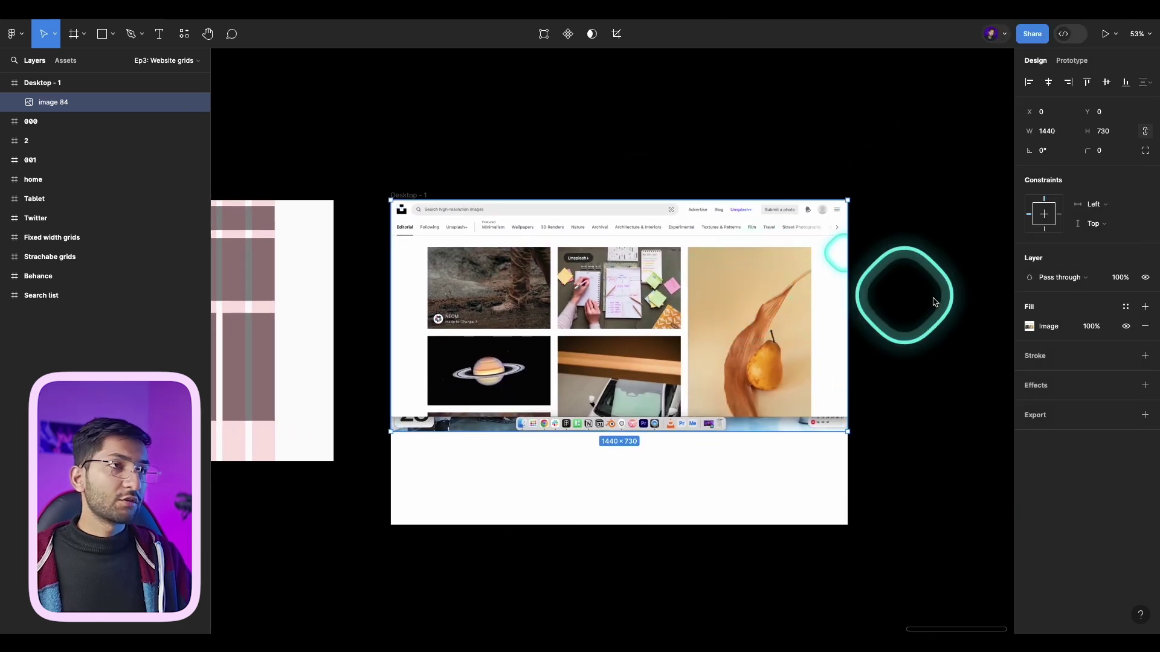
{"action": "left_click_drag", "start_coordinate": [847, 316], "coordinate": [756, 323]}
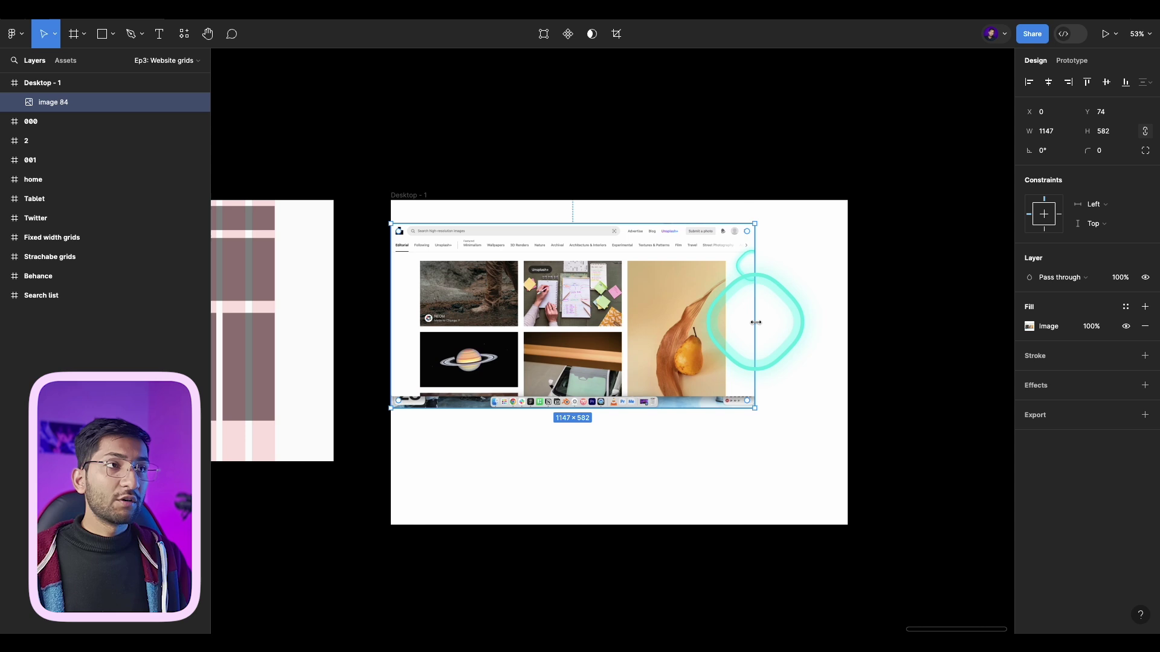
{"action": "key", "text": "super+z"}
- Add a layout grid to the Desktop frame and change it to 12 columns
{"action": "left_click", "coordinate": [570, 493]}
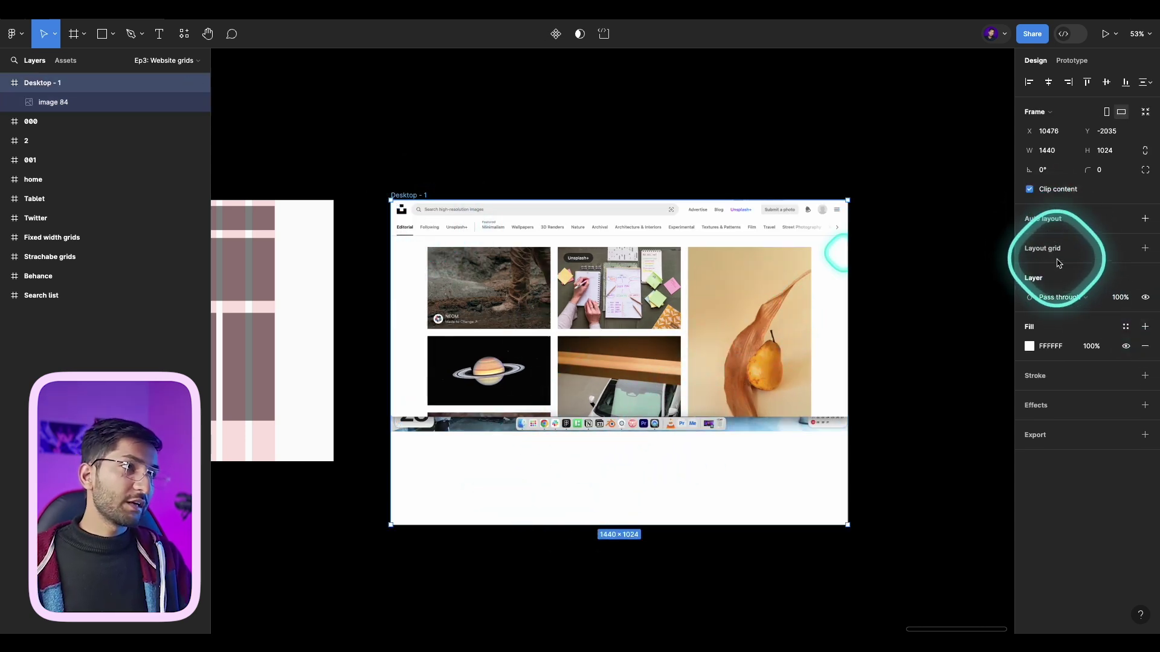
{"action": "left_click", "coordinate": [1145, 248]}
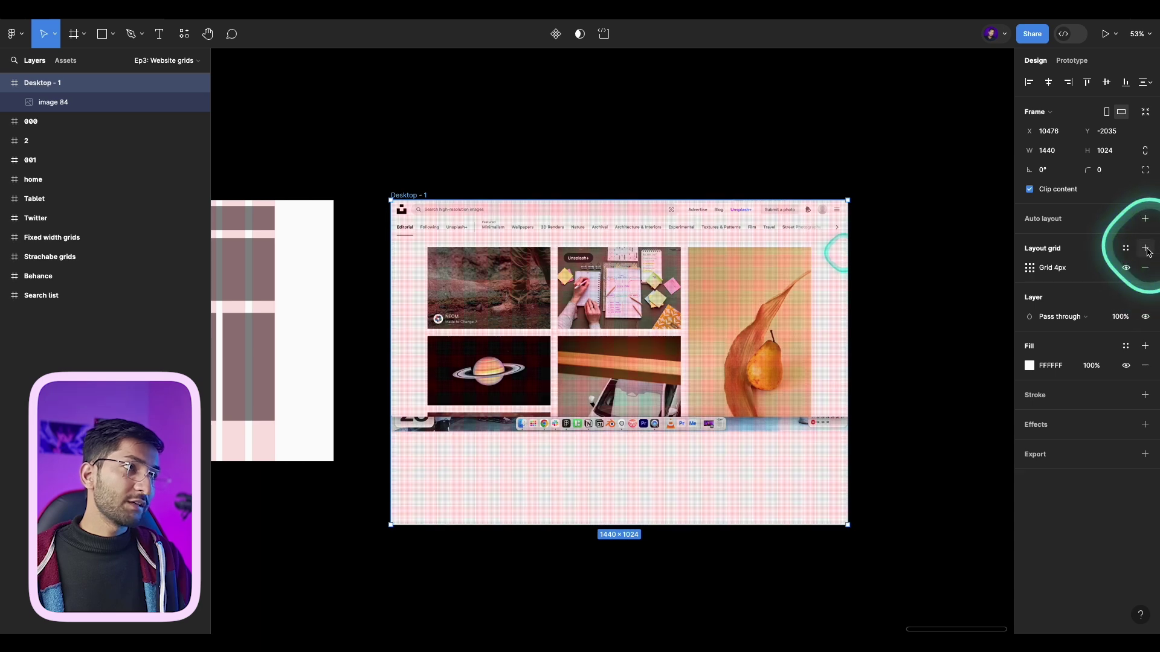
{"action": "left_click", "coordinate": [1030, 268]}
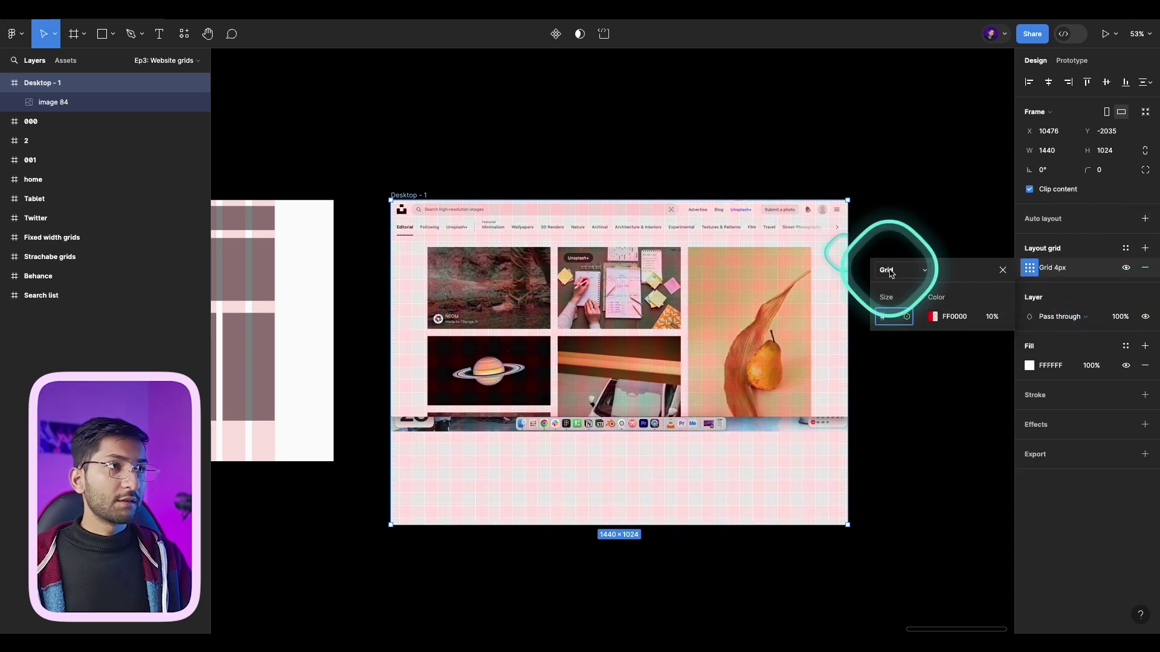
{"action": "left_click", "coordinate": [889, 270]}
{"action": "left_click", "coordinate": [895, 282]}
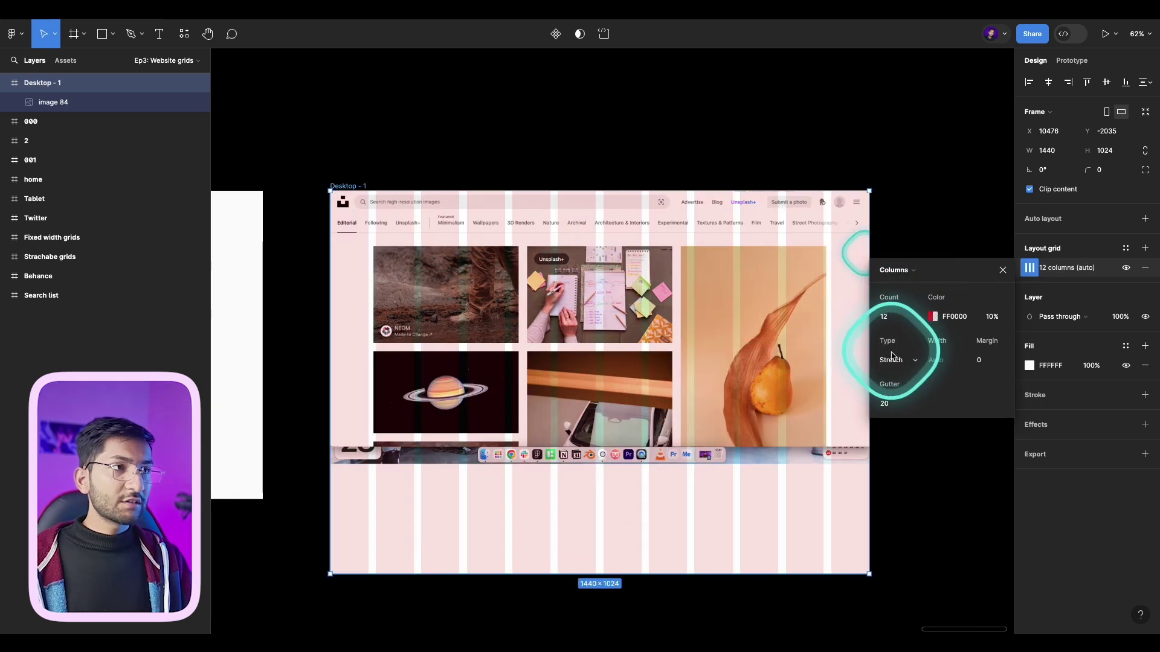
- Try the Left and Right alignment types on the Desktop frame's column grid
{"action": "left_click", "coordinate": [895, 360]}
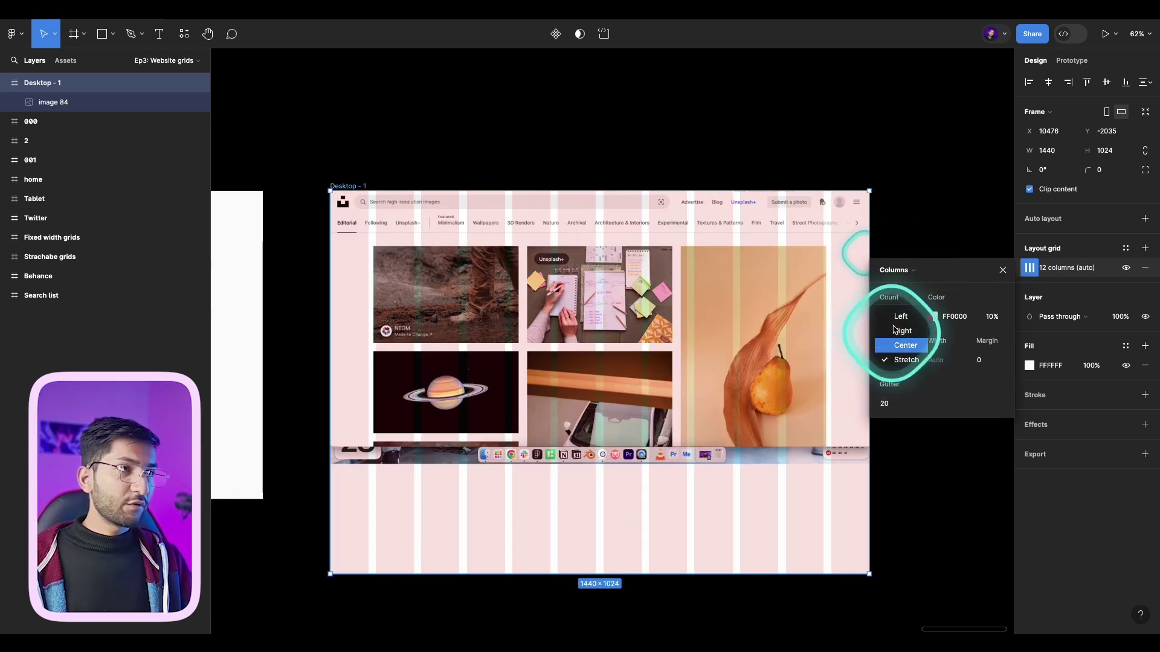
{"action": "left_click", "coordinate": [895, 319]}
{"action": "left_click", "coordinate": [891, 361]}
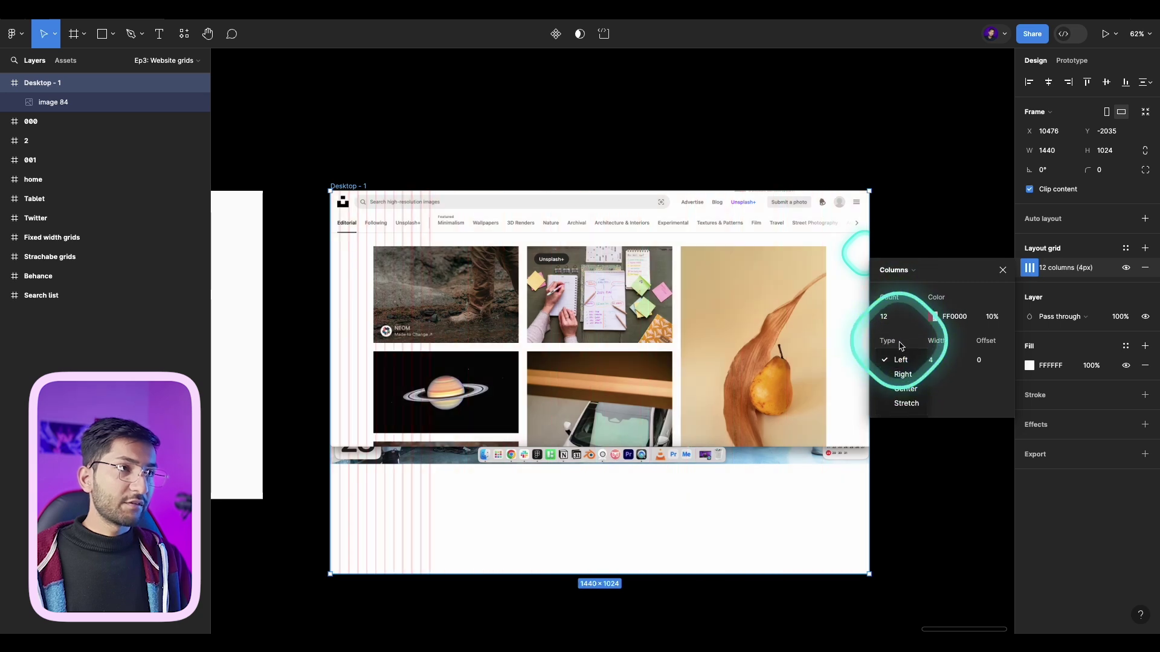
{"action": "left_click", "coordinate": [900, 373]}
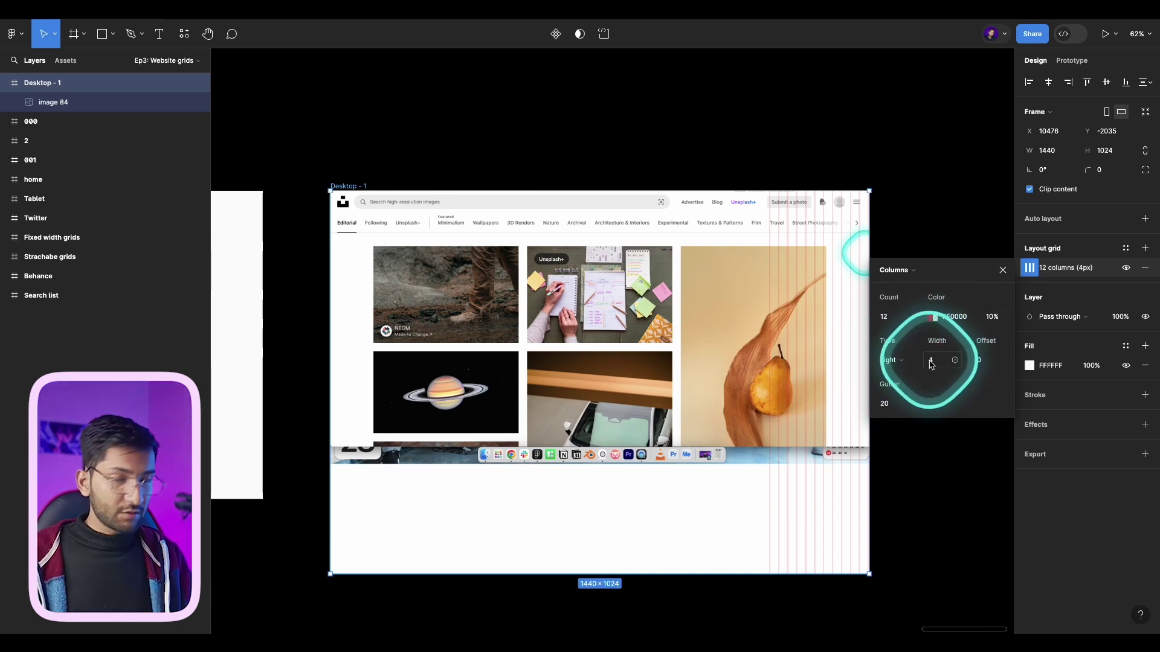
- Set the column width to 88 and the grid's type to Center
{"action": "left_click_drag", "start_coordinate": [929, 360], "coordinate": [991, 364]}
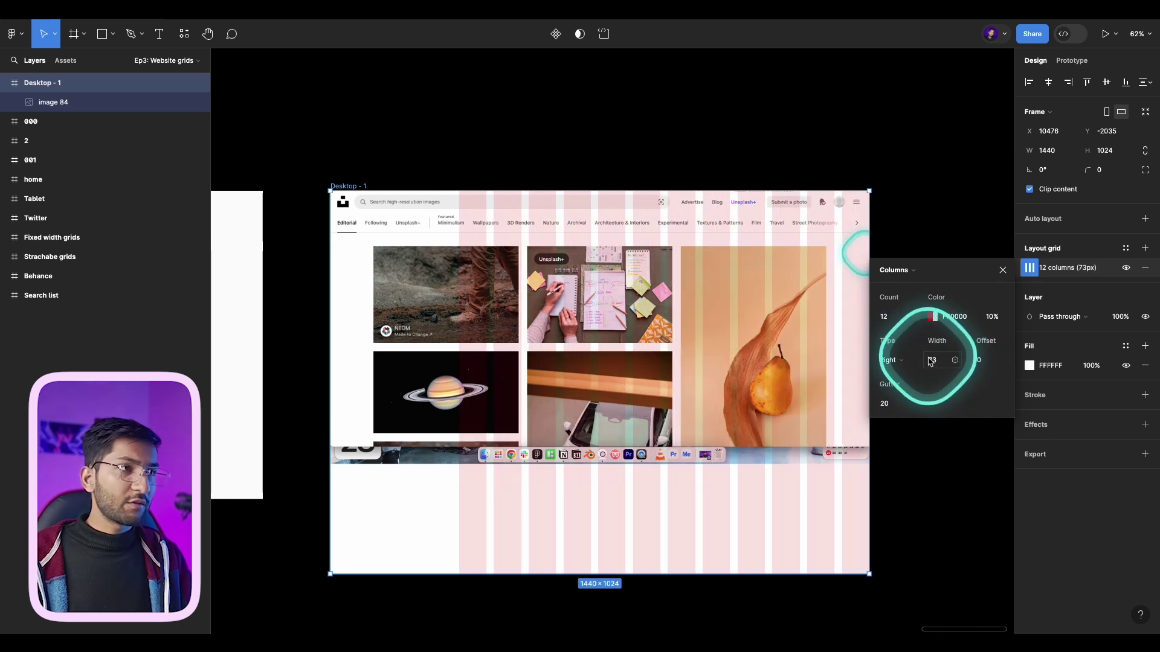
{"action": "type", "text": "88"}
{"action": "key", "text": "Return"}
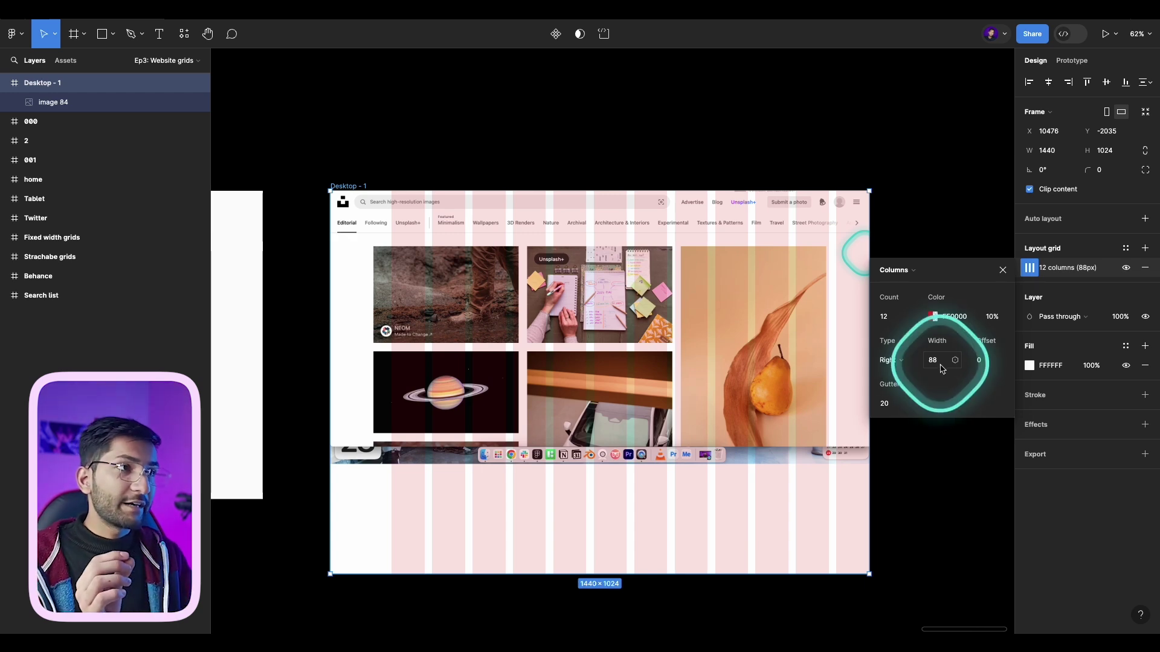
{"action": "left_click", "coordinate": [909, 363]}
{"action": "left_click", "coordinate": [892, 347]}
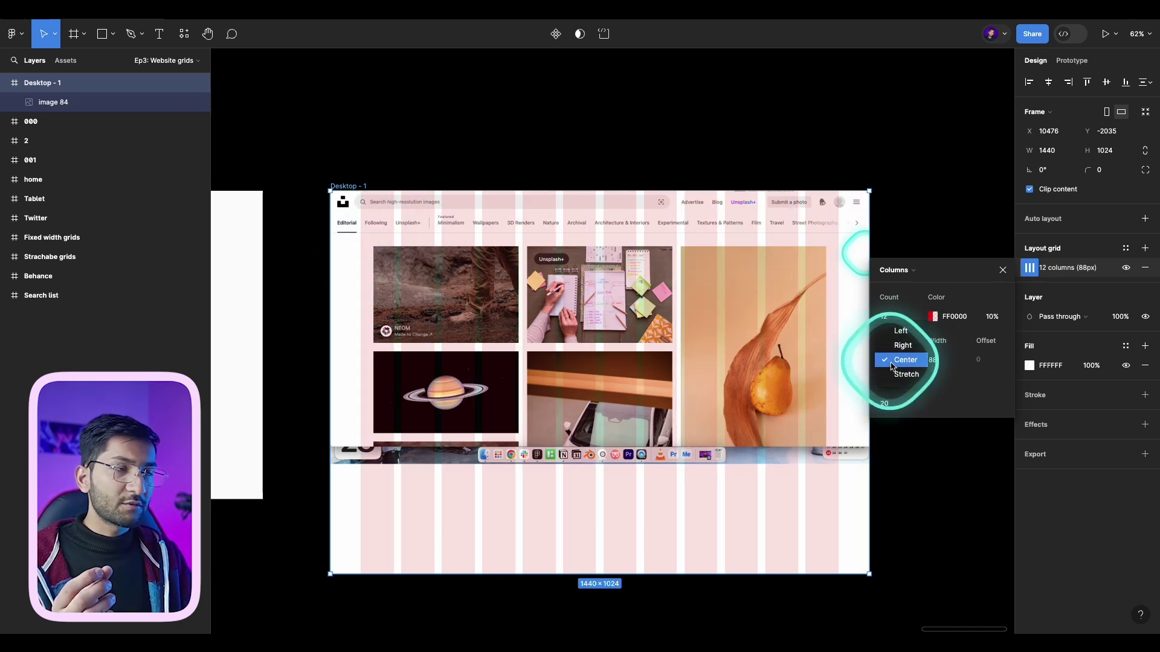
- Compare the Stretch and Center column types on the frame, leaving the grid set to Stretch
{"action": "left_click", "coordinate": [904, 374]}
{"action": "left_click", "coordinate": [896, 360]}
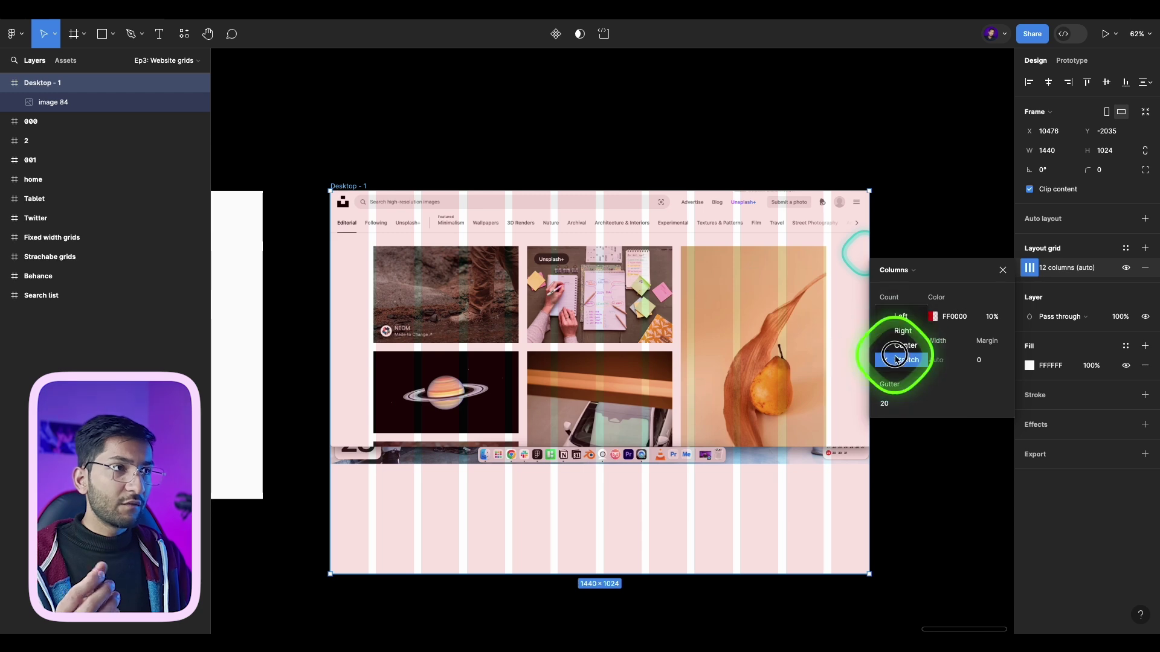
{"action": "left_click", "coordinate": [897, 351]}
{"action": "left_click", "coordinate": [891, 363]}
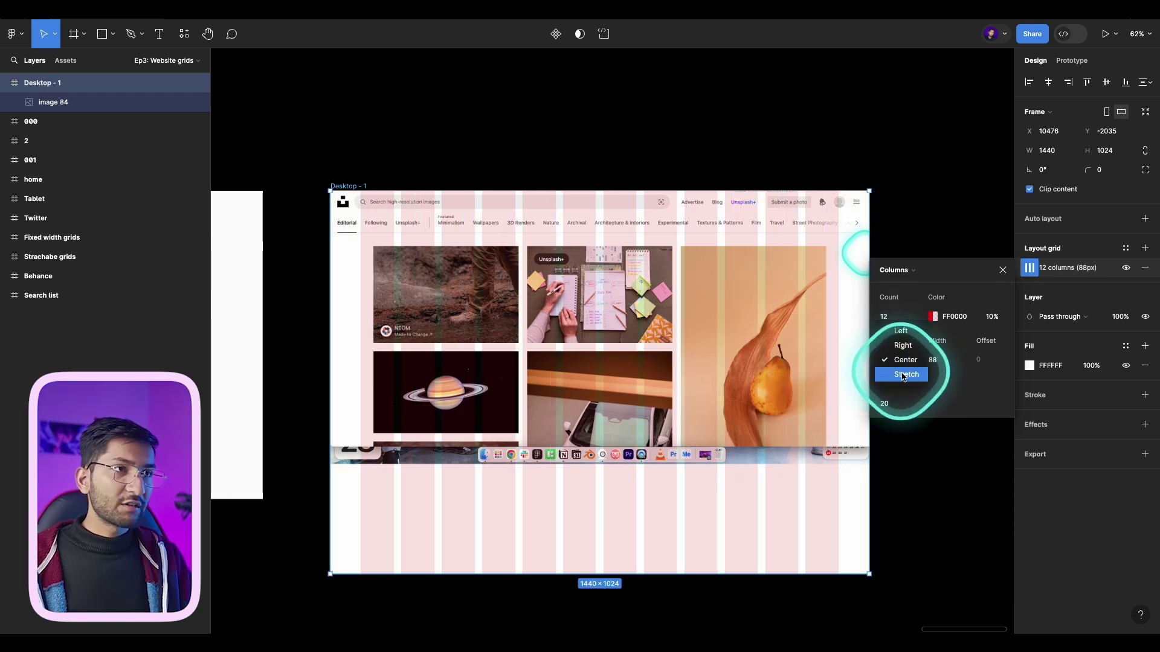
{"action": "left_click", "coordinate": [903, 375]}
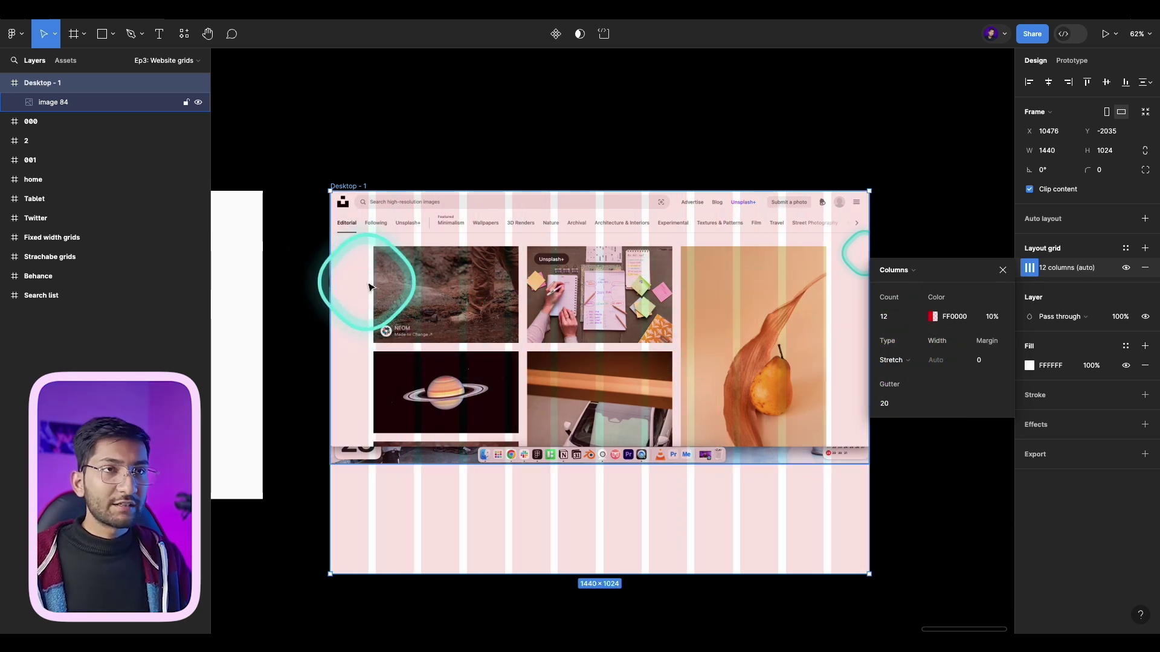
- Set the column grid's margin to 116 so the first column lines up with the left edge of the NEOM photo
{"action": "scroll", "coordinate": [370, 287], "scroll_direction": "up", "scroll_amount": 10}
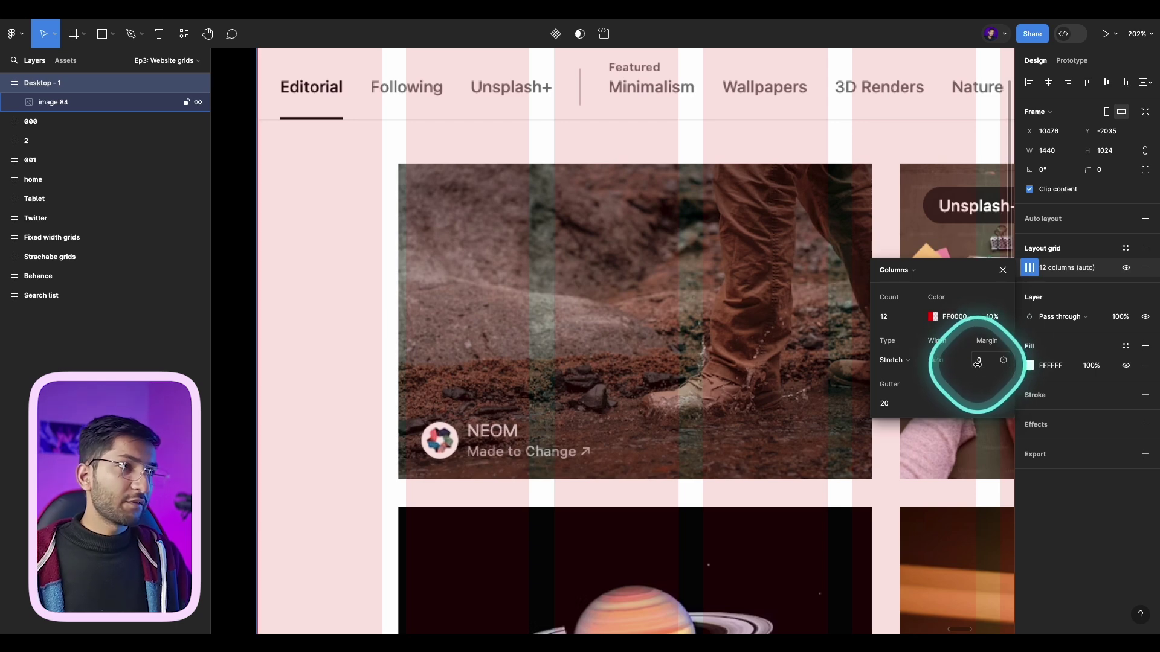
{"action": "left_click_drag", "start_coordinate": [977, 363], "coordinate": [1124, 366]}
{"action": "scroll", "coordinate": [508, 471], "scroll_direction": "up", "scroll_amount": 15}
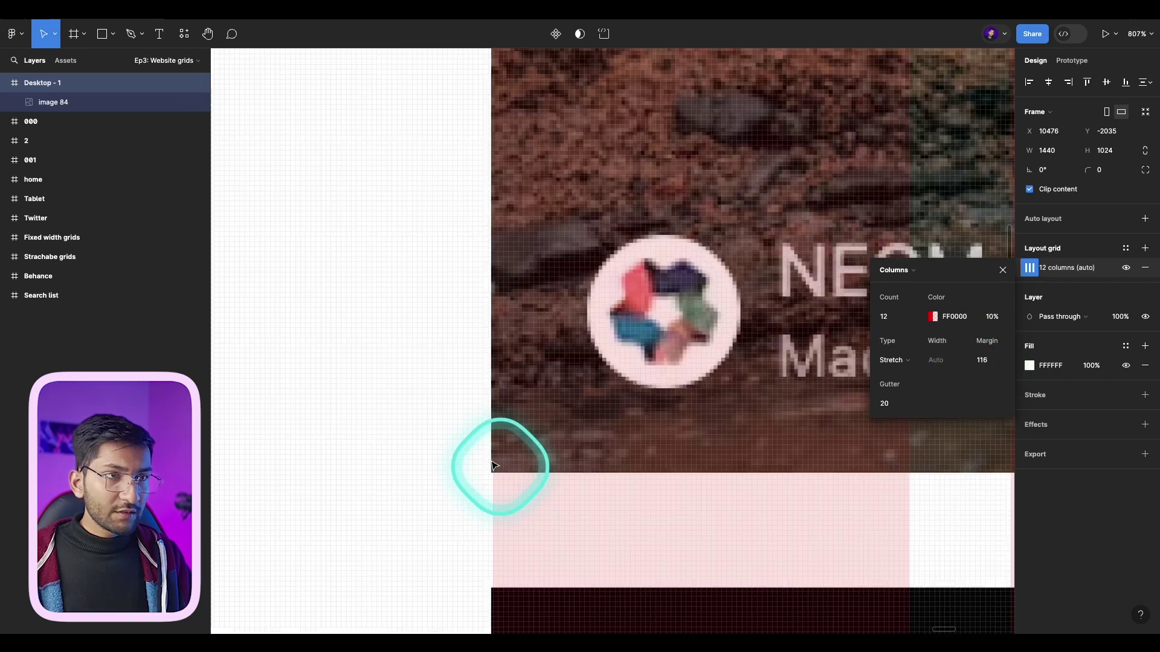
{"action": "scroll", "coordinate": [493, 465], "scroll_direction": "up", "scroll_amount": 5}
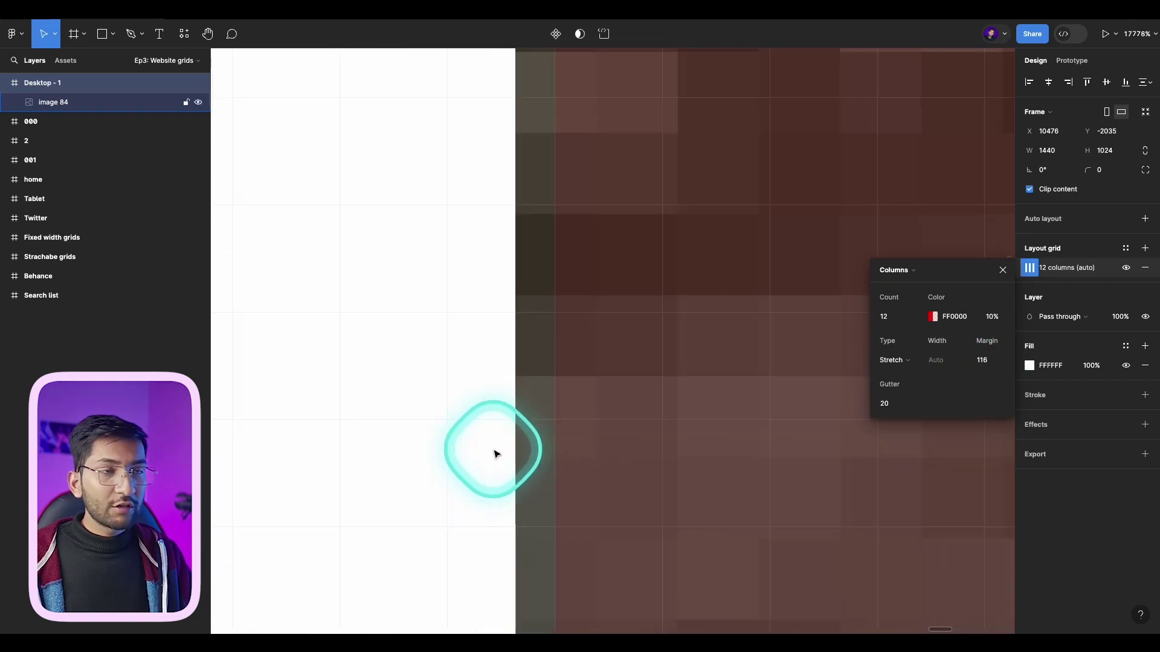
{"action": "scroll", "coordinate": [514, 318], "scroll_direction": "up", "scroll_amount": 2}
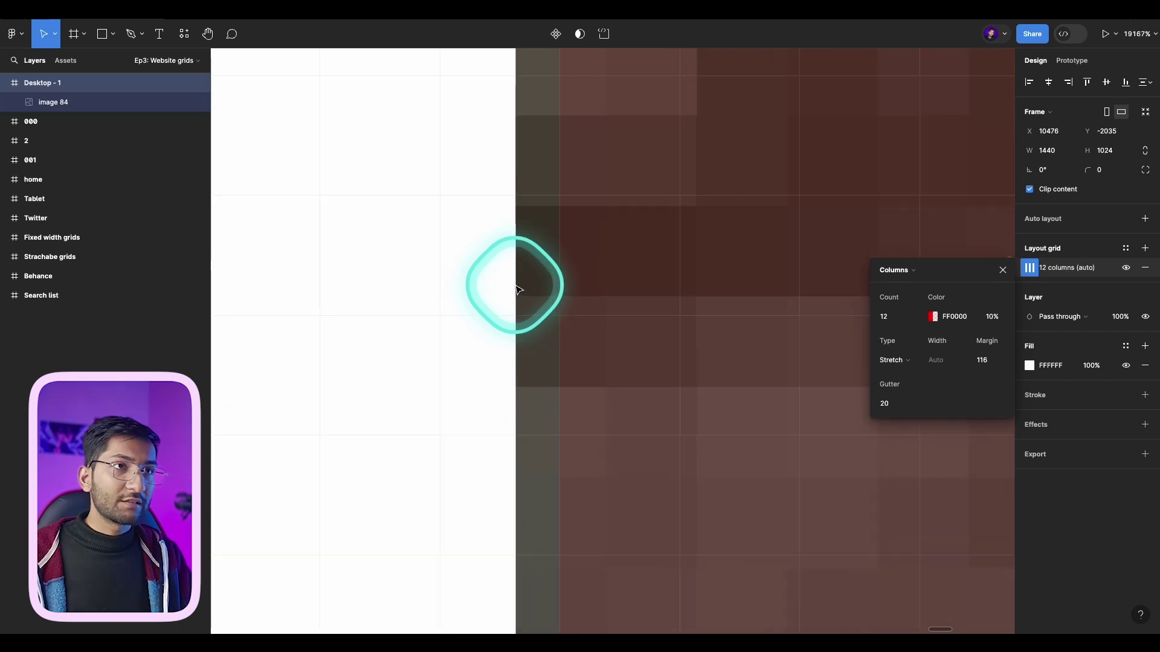
{"action": "scroll", "coordinate": [529, 278], "scroll_direction": "down", "scroll_amount": 10}
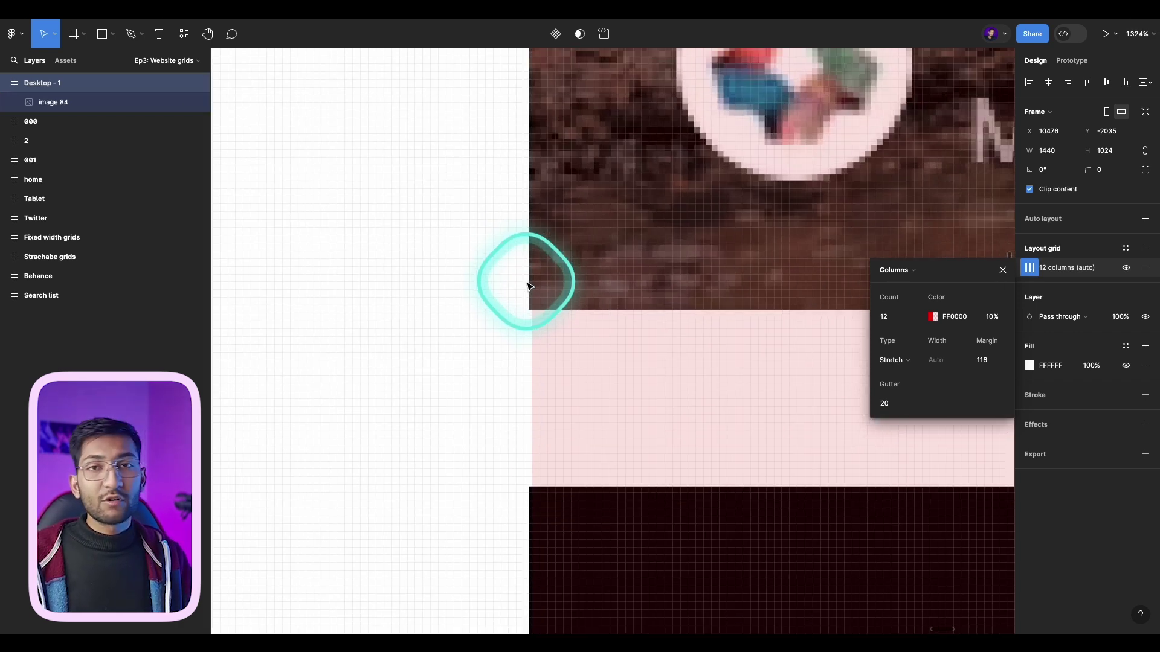
{"action": "scroll", "coordinate": [527, 286], "scroll_direction": "down", "scroll_amount": 10}
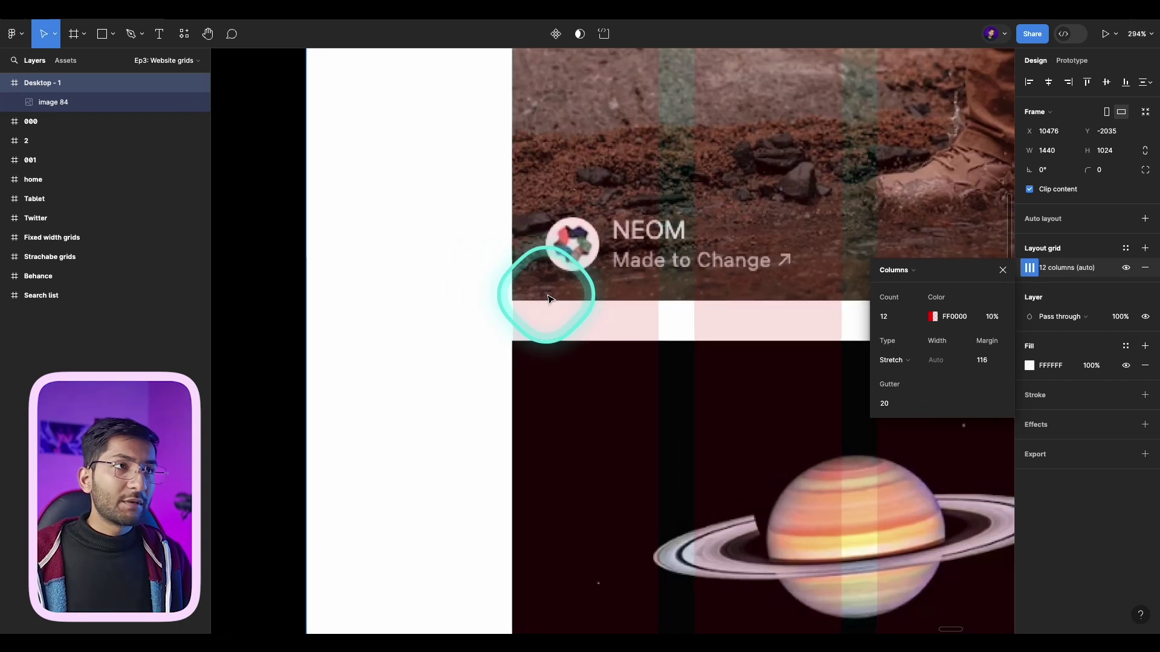
{"action": "scroll", "coordinate": [544, 317], "scroll_direction": "up", "scroll_amount": 3}
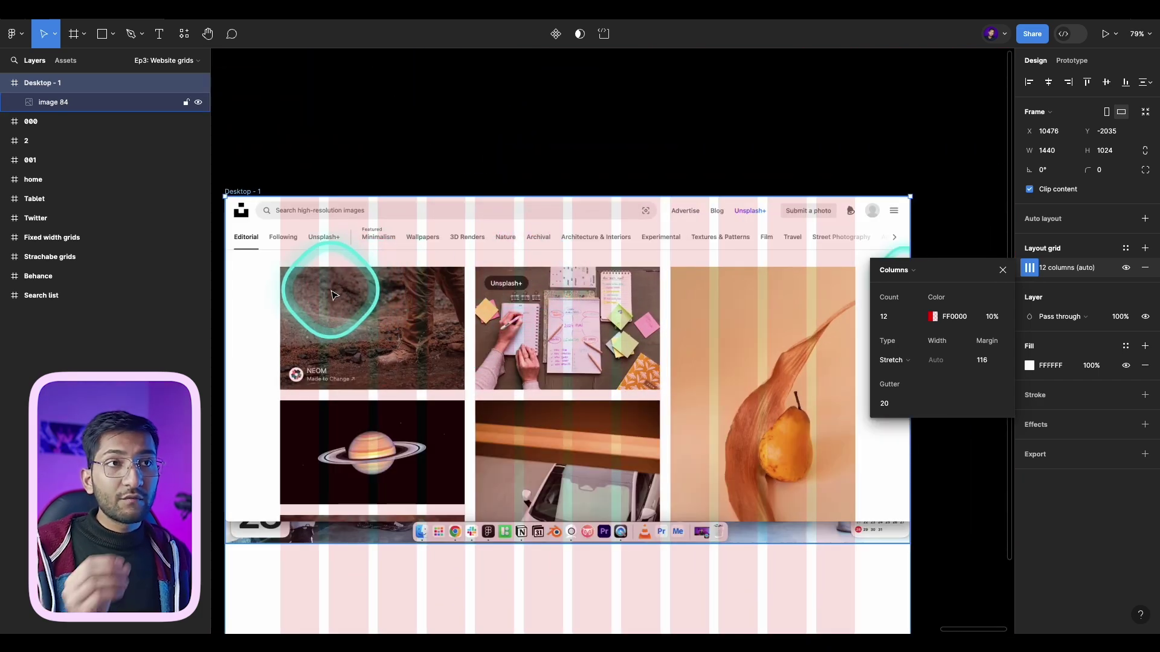
- Switch to the Unsplash page in the browser and narrow its window to examine how the photo columns respond
{"action": "scroll", "coordinate": [423, 273], "scroll_direction": "down", "scroll_amount": 3}
{"action": "left_click", "coordinate": [822, 220]}
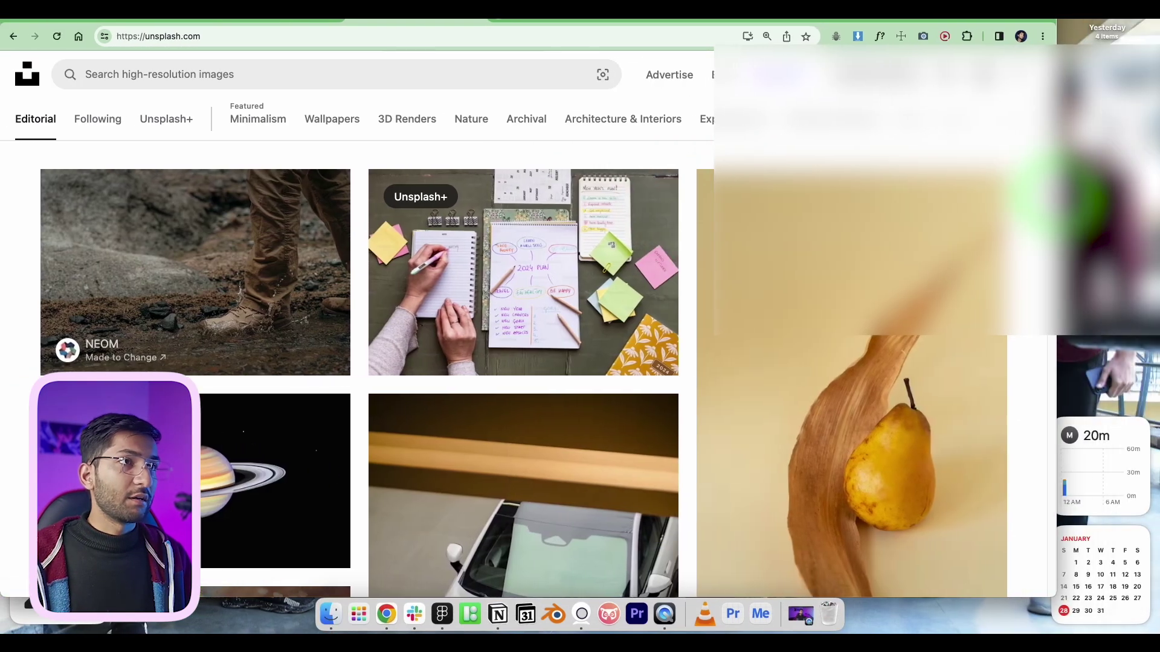
{"action": "left_click_drag", "start_coordinate": [1057, 196], "coordinate": [831, 207]}
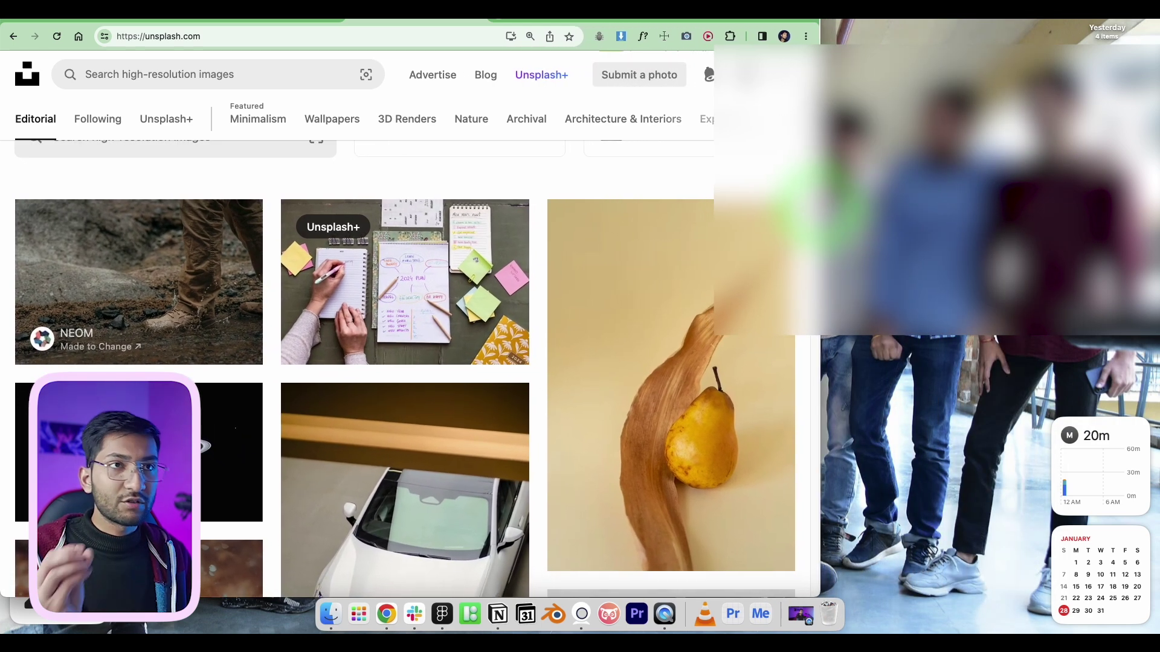
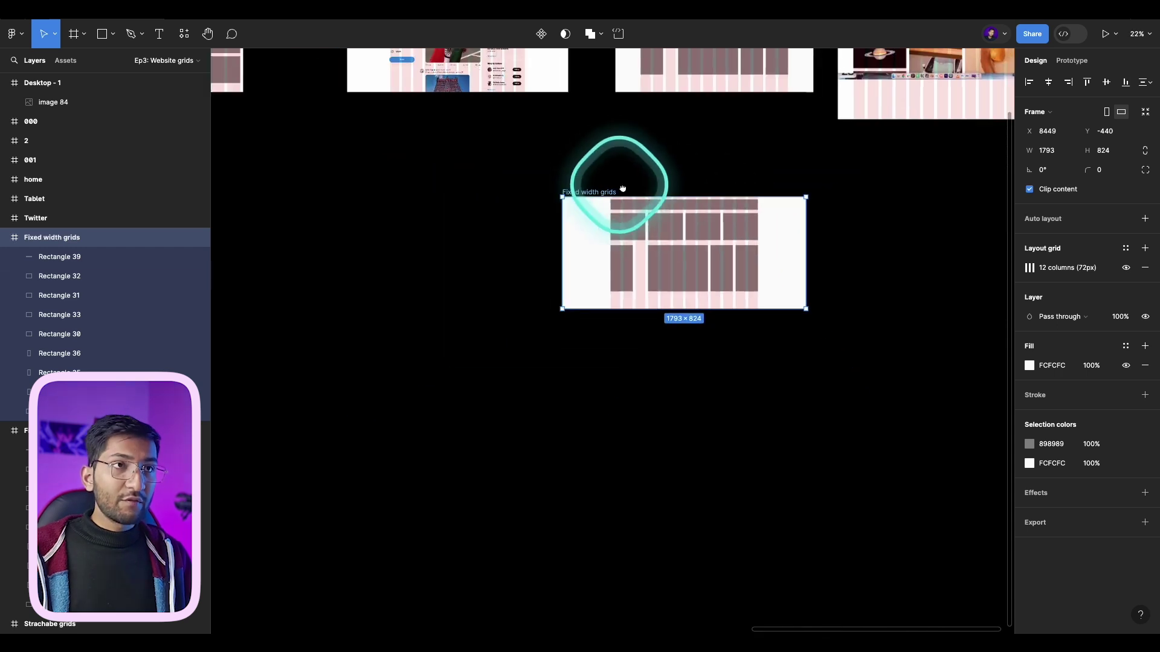
- Duplicate the Strachabe grids frame into the empty canvas below and widen the copy to about 1959
{"action": "left_click", "coordinate": [337, 186]}
{"action": "scroll", "coordinate": [337, 186], "scroll_direction": "left", "scroll_amount": 3}
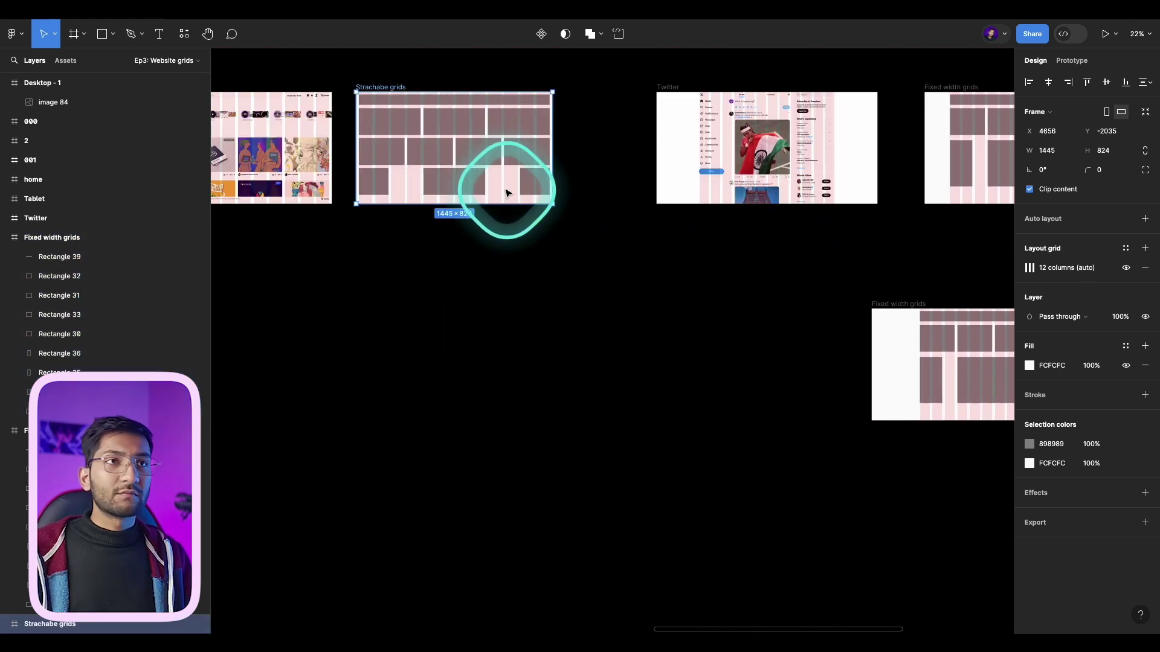
{"action": "left_click_drag", "start_coordinate": [513, 180], "coordinate": [586, 411], "text": "alt"}
{"action": "scroll", "coordinate": [586, 412], "scroll_direction": "up", "scroll_amount": 3}
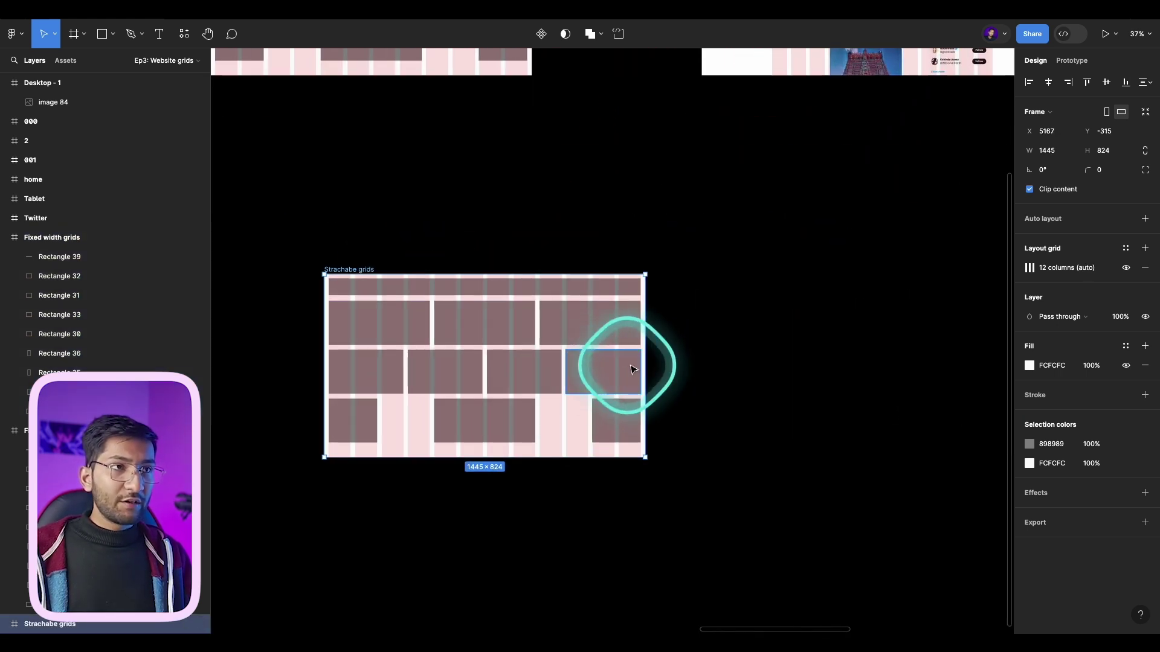
{"action": "left_click_drag", "start_coordinate": [644, 356], "coordinate": [760, 355]}
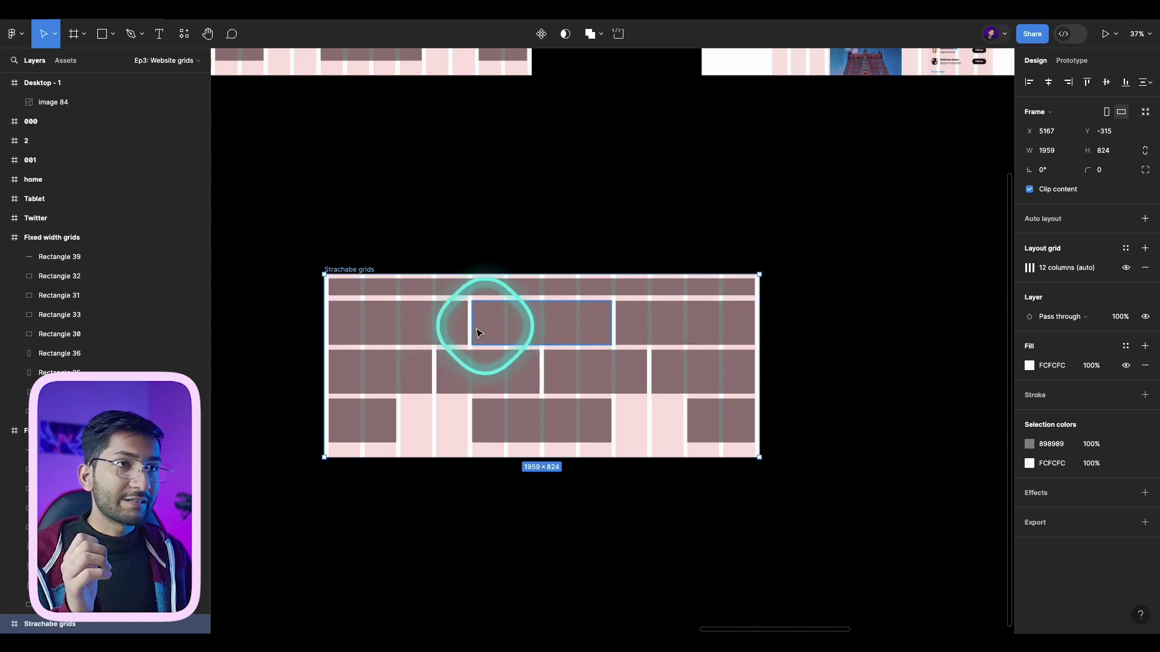
{"action": "key", "text": "shift+2"}
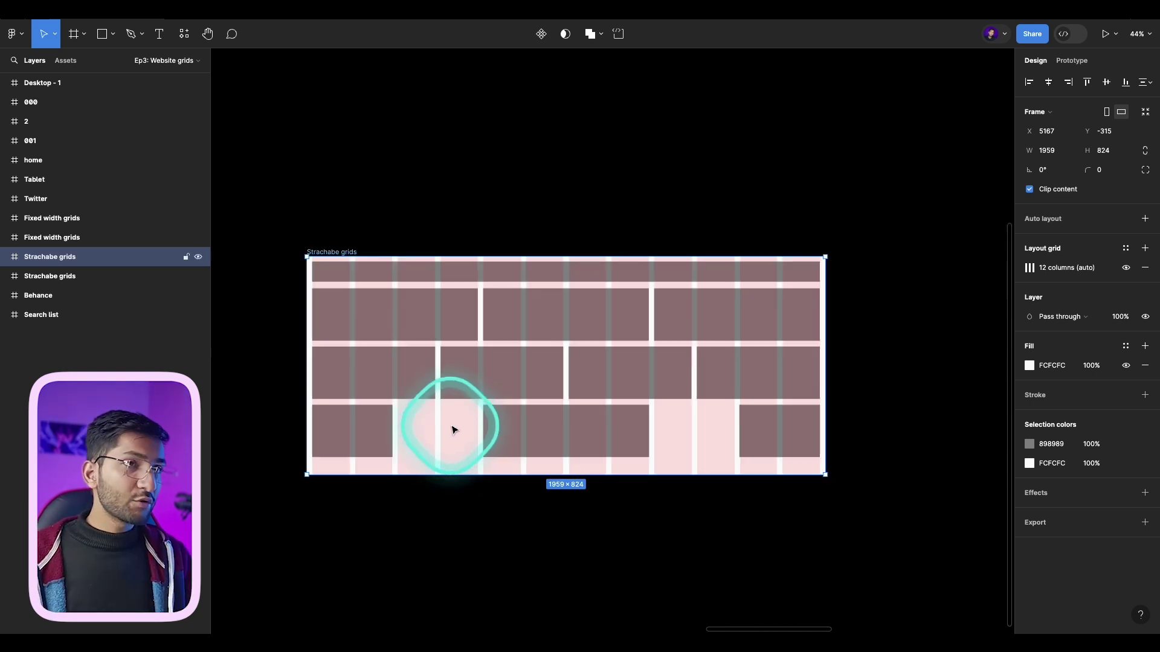
- Add a 1440×1024 Desktop preset frame below the widened Strachabe grids copy
{"action": "scroll", "coordinate": [477, 423], "scroll_direction": "down", "scroll_amount": 5}
{"action": "scroll", "coordinate": [456, 433], "scroll_direction": "down", "scroll_amount": 5}
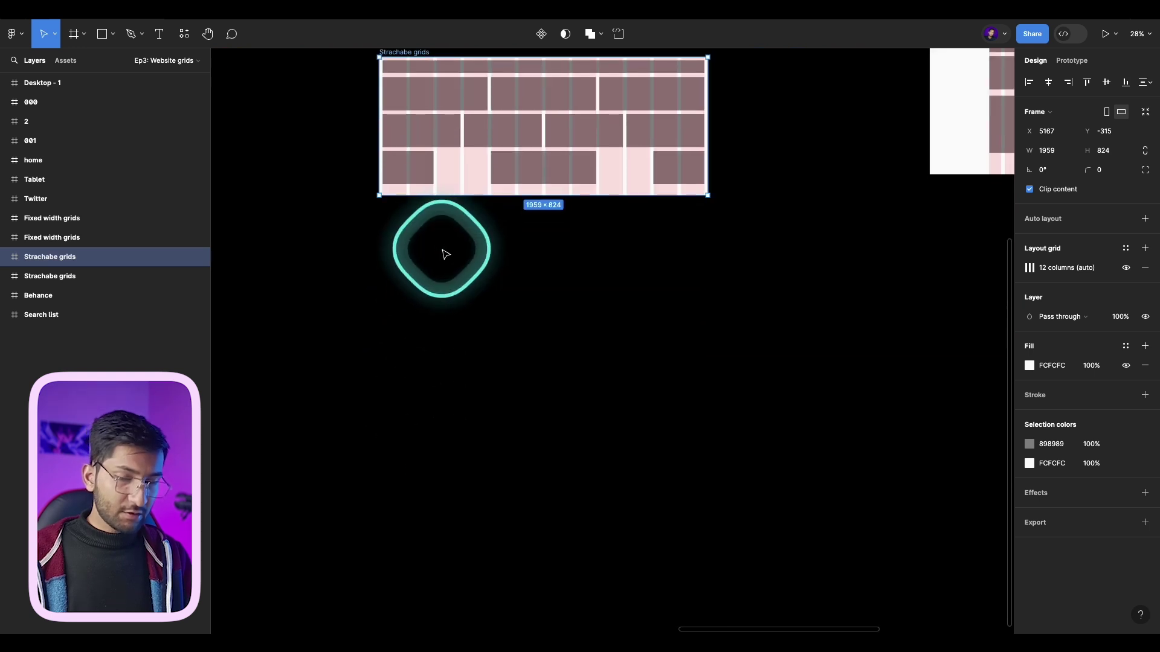
{"action": "key", "text": "f"}
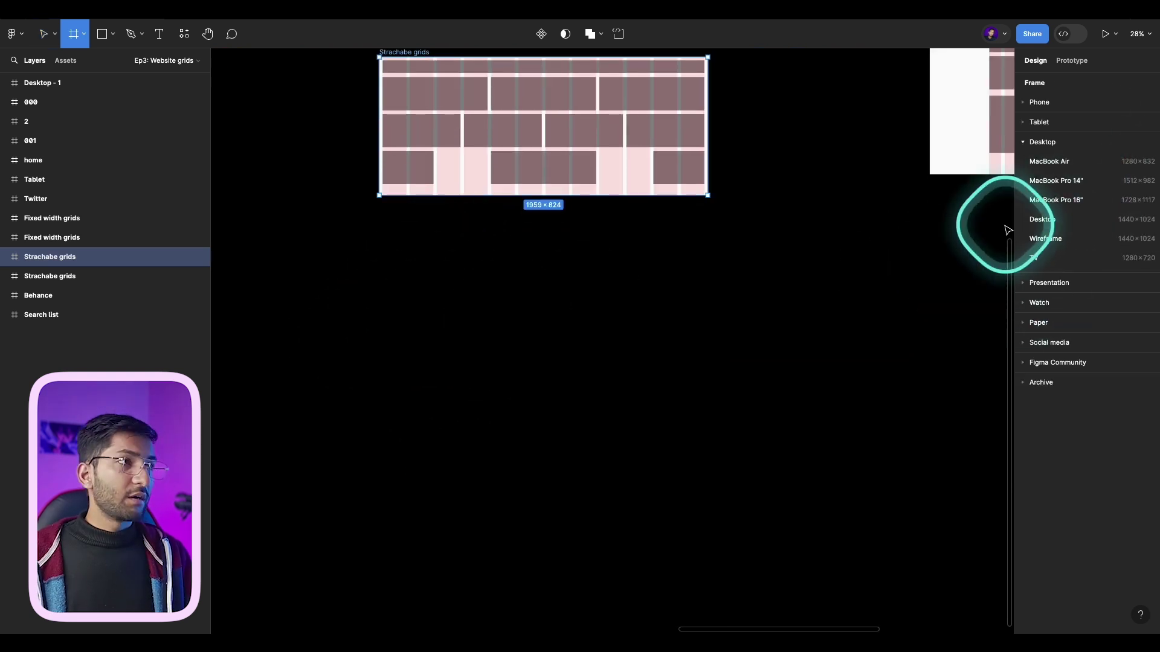
{"action": "left_click", "coordinate": [1081, 221]}
{"action": "left_click_drag", "start_coordinate": [590, 288], "coordinate": [521, 282]}
{"action": "scroll", "coordinate": [741, 289], "scroll_direction": "up", "scroll_amount": 3}
- Add a layout grid to the new Desktop frame and make it a Columns grid with a count of 12
{"action": "left_click", "coordinate": [1037, 253]}
{"action": "left_click", "coordinate": [1029, 271]}
{"action": "left_click", "coordinate": [887, 269]}
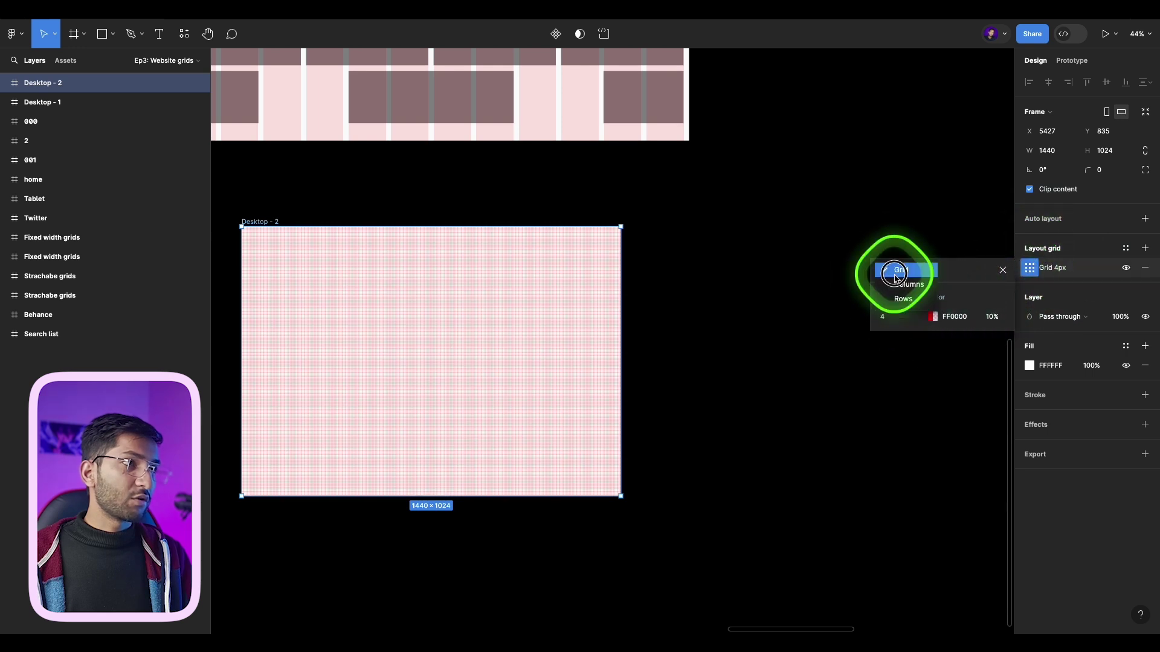
{"action": "left_click", "coordinate": [900, 280]}
{"action": "left_click", "coordinate": [890, 317]}
{"action": "type", "text": "12"}
{"action": "key", "text": "Return"}
- Set the column grid's type to Center with a column width of 88 and a gutter of 16
{"action": "left_click", "coordinate": [894, 360]}
{"action": "left_click", "coordinate": [904, 350]}
{"action": "left_click", "coordinate": [924, 360]}
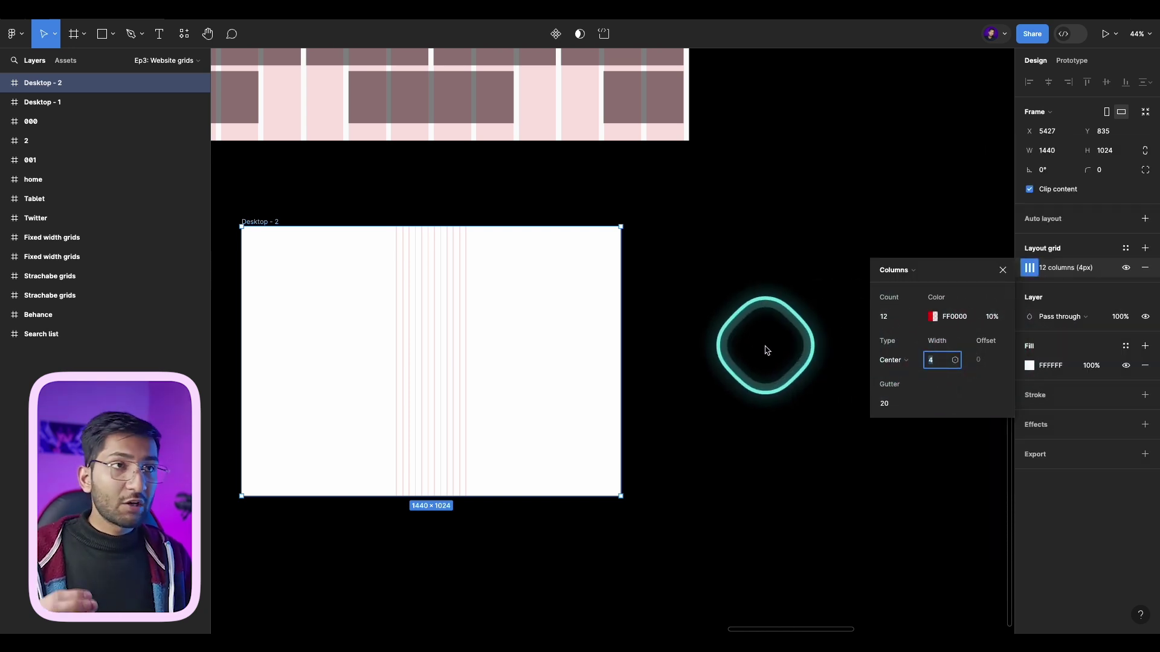
{"action": "type", "text": "88"}
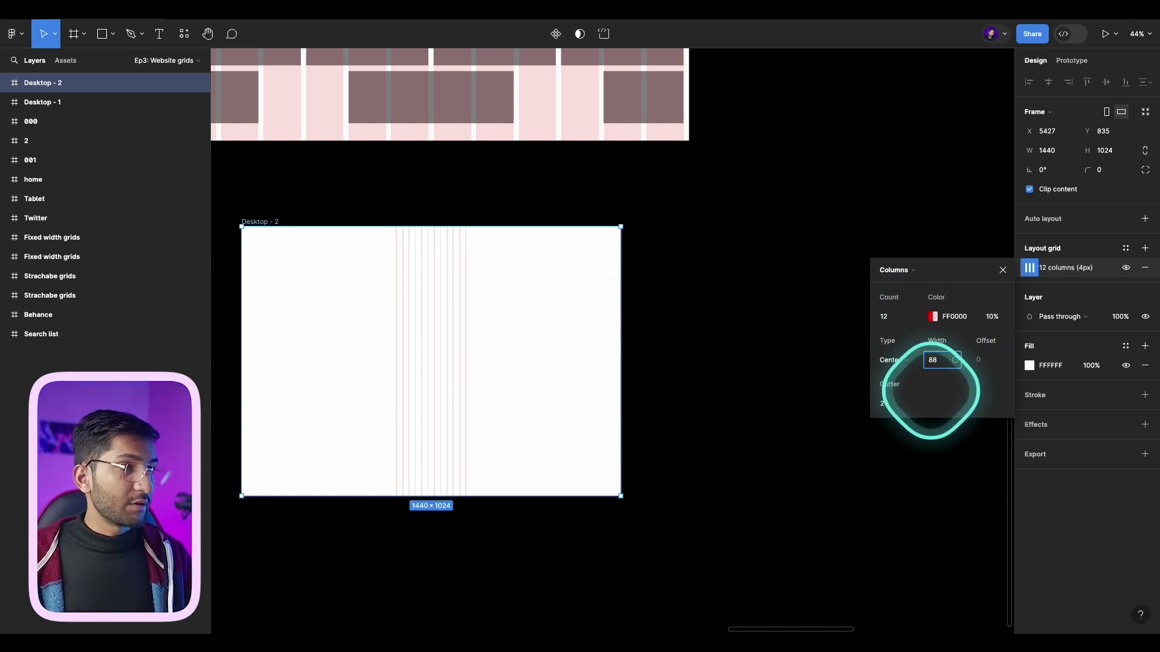
{"action": "key", "text": "Return"}
{"action": "left_click", "coordinate": [888, 402]}
{"action": "type", "text": "16"}
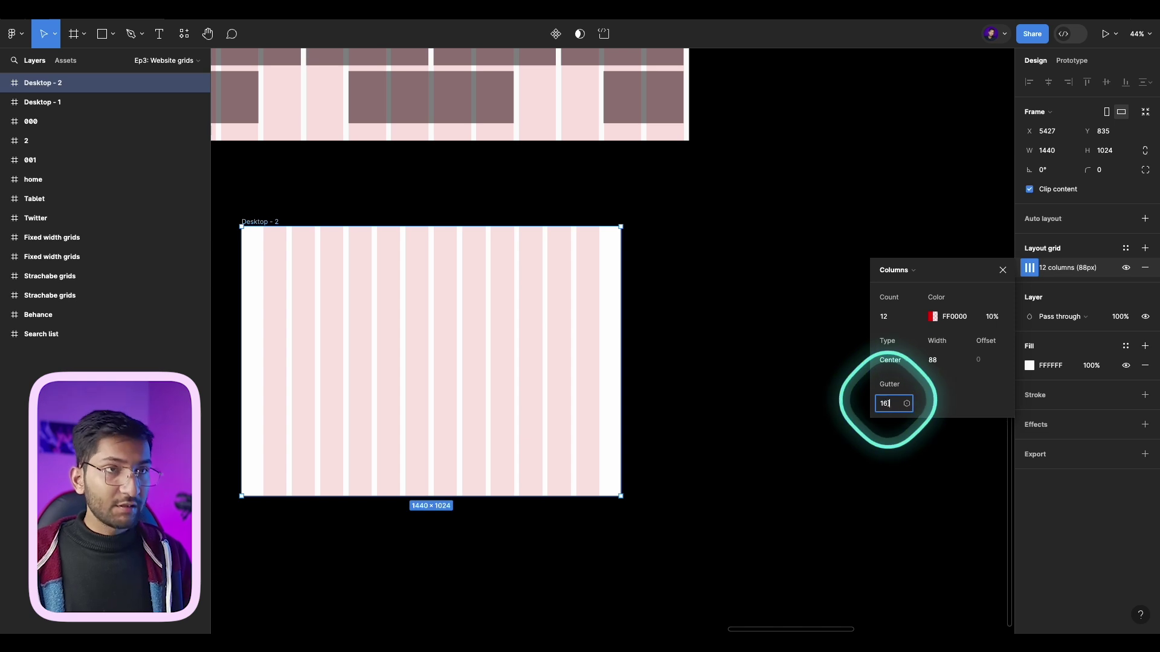
{"action": "key", "text": "Return"}
- Widen the Desktop - 2 frame to about 1808 and place a duplicate of it directly below
{"action": "left_click_drag", "start_coordinate": [618, 360], "coordinate": [714, 329]}
{"action": "left_click_drag", "start_coordinate": [651, 353], "coordinate": [671, 302]}
{"action": "left_click_drag", "start_coordinate": [582, 256], "coordinate": [567, 544], "text": "alt"}
{"action": "left_click_drag", "start_coordinate": [568, 537], "coordinate": [632, 352]}
- Set the duplicated frame's column grid to Stretch with a margin of 56
{"action": "left_click", "coordinate": [894, 361]}
{"action": "left_click", "coordinate": [900, 372]}
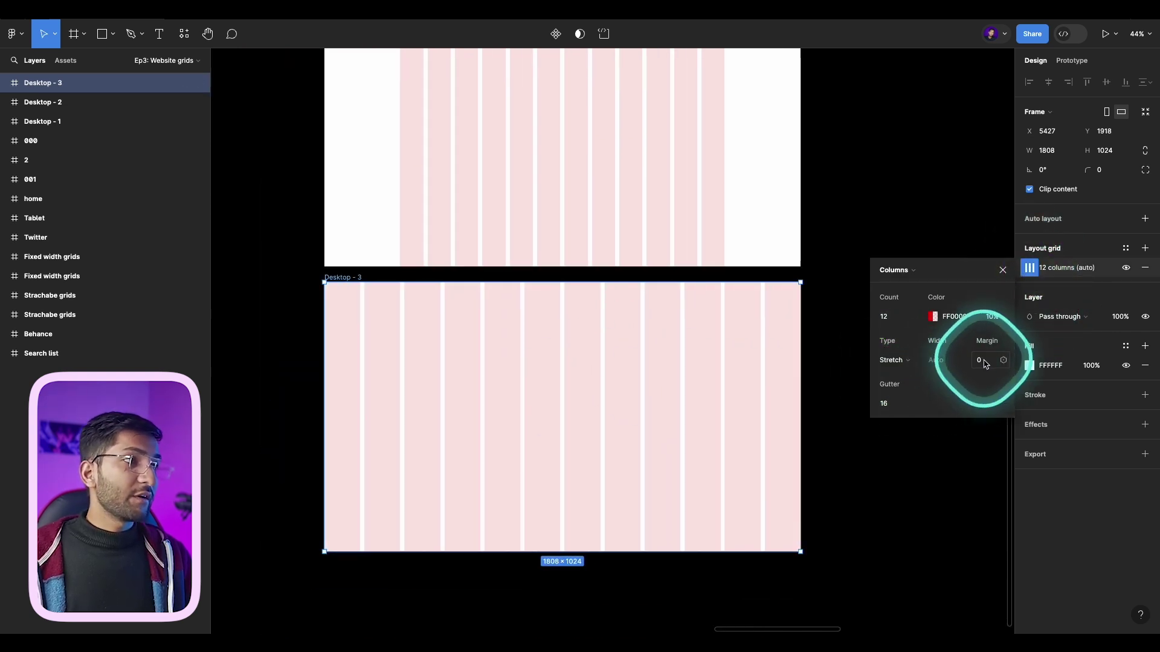
{"action": "left_click", "coordinate": [985, 361]}
{"action": "type", "text": "56"}
{"action": "key", "text": "Return"}
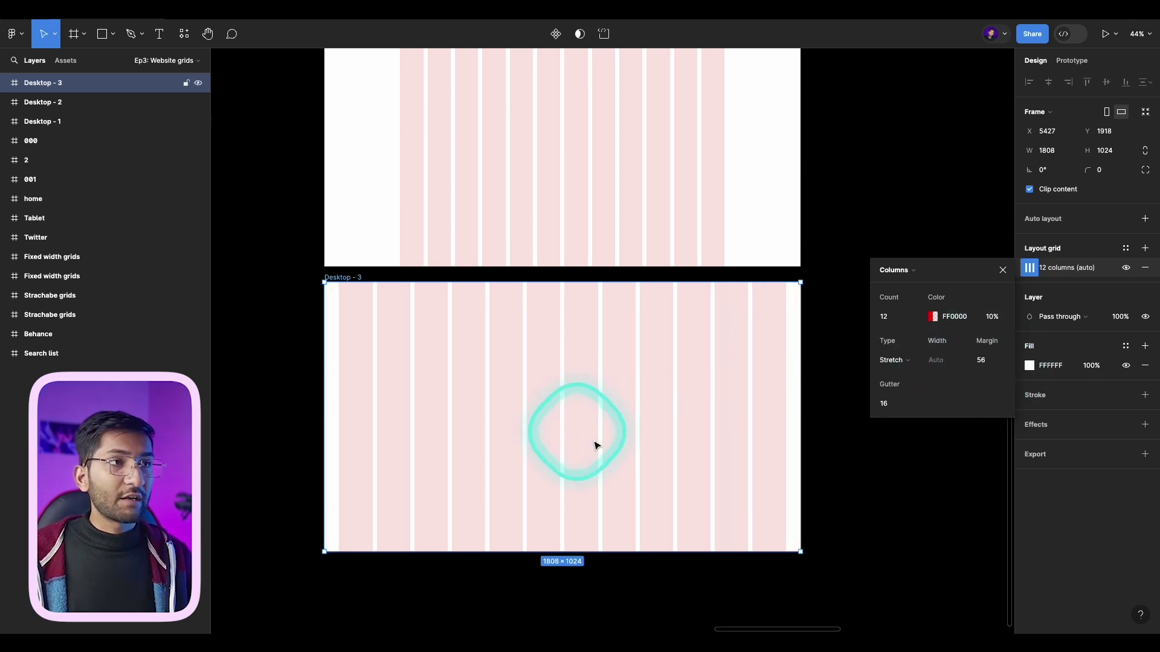
- Widen the Desktop - 3 frame to about 2704 to compare its stretched columns with the centered ones above
{"action": "scroll", "coordinate": [632, 388], "scroll_direction": "down", "scroll_amount": 5}
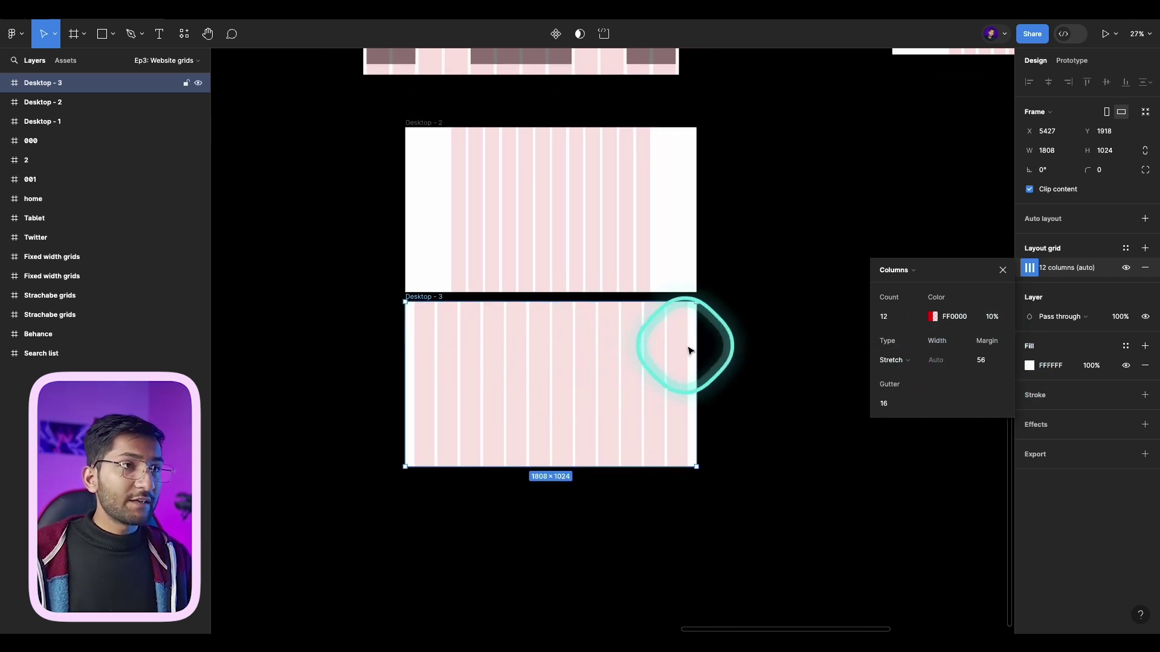
{"action": "left_click_drag", "start_coordinate": [696, 347], "coordinate": [839, 344]}
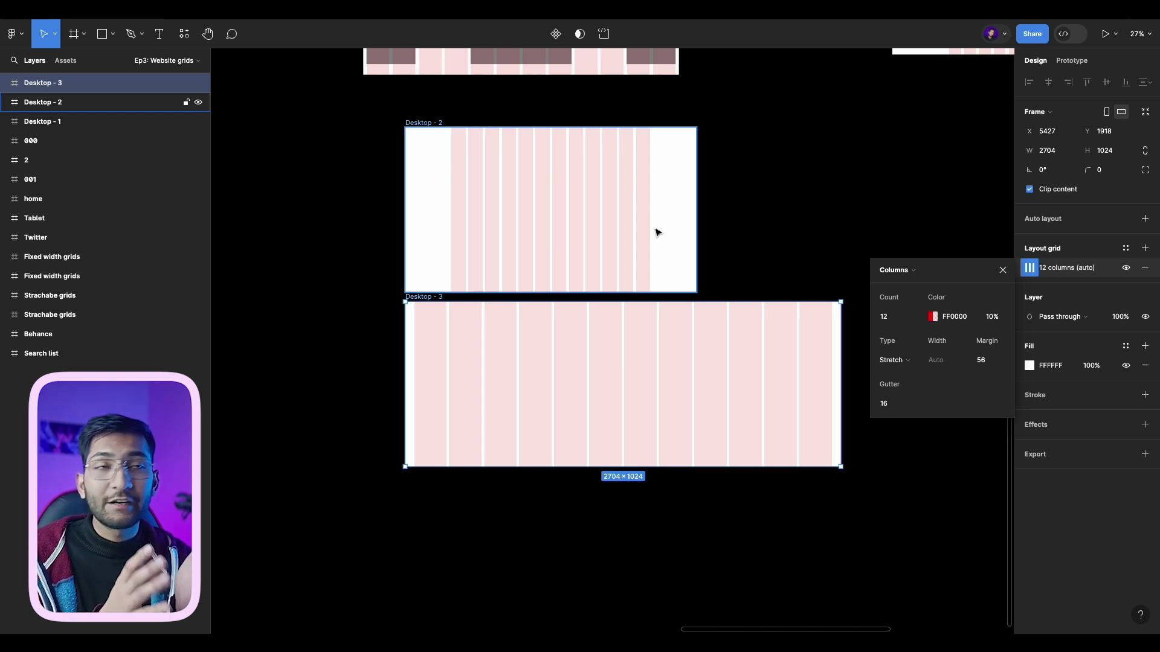
{"action": "left_click", "coordinate": [642, 273]}
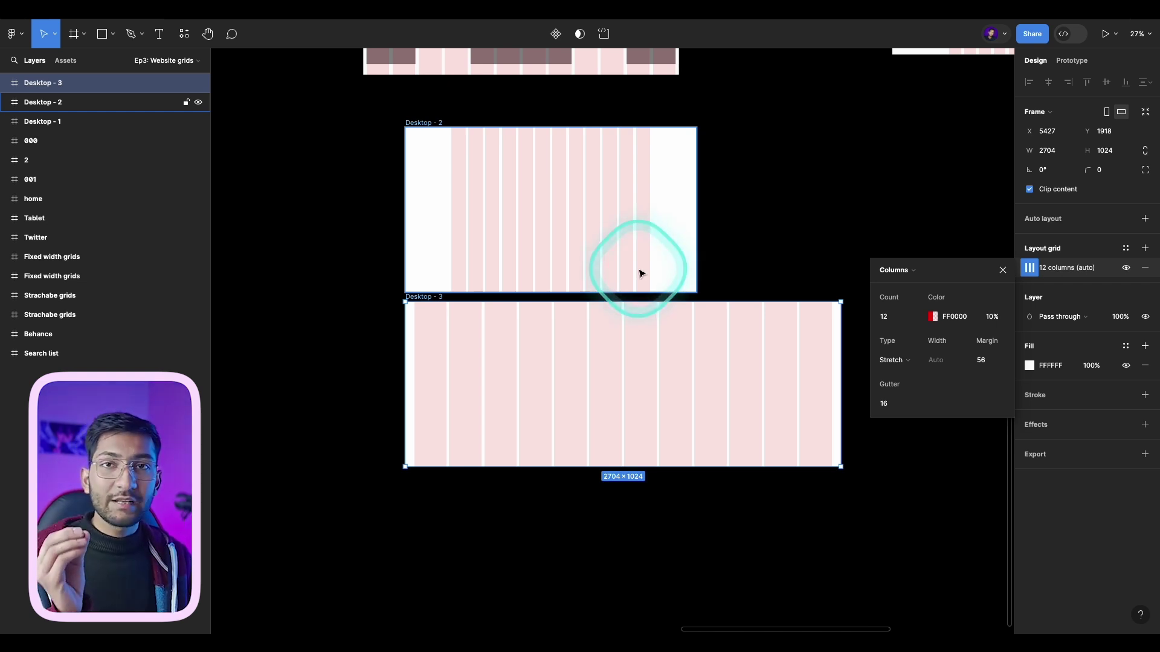
- Examine how the Behance frame's logo, headings and cards align with the grid margin along its left edge
{"action": "scroll", "coordinate": [641, 273], "scroll_direction": "up", "scroll_amount": 2}
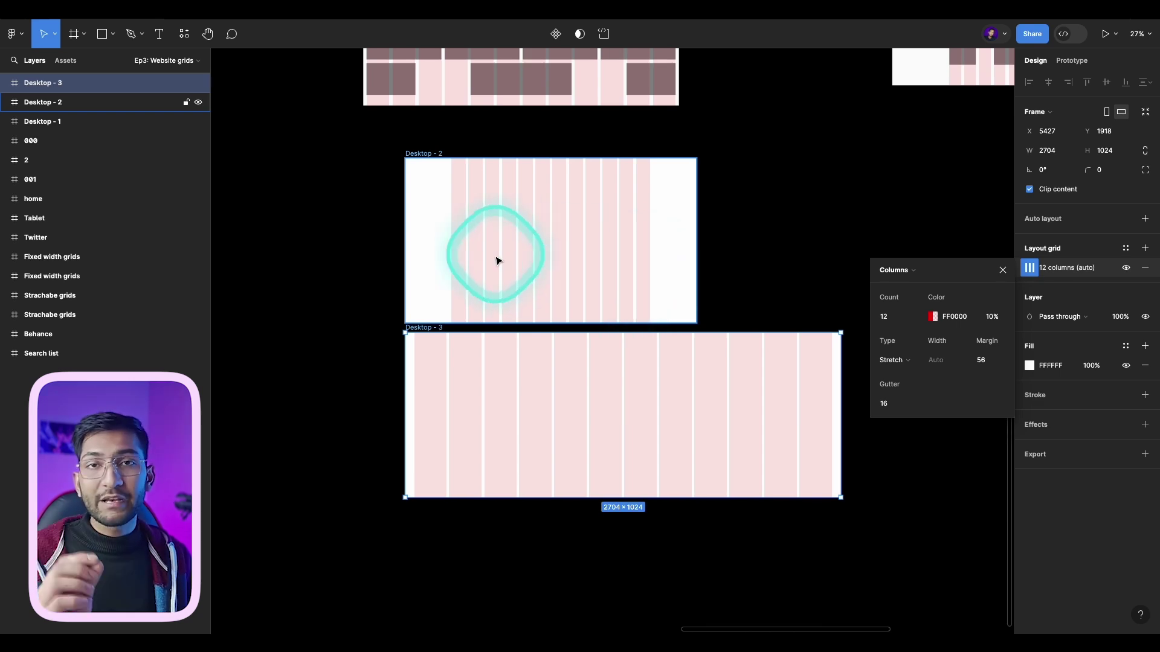
{"action": "left_click_drag", "start_coordinate": [481, 252], "coordinate": [620, 390]}
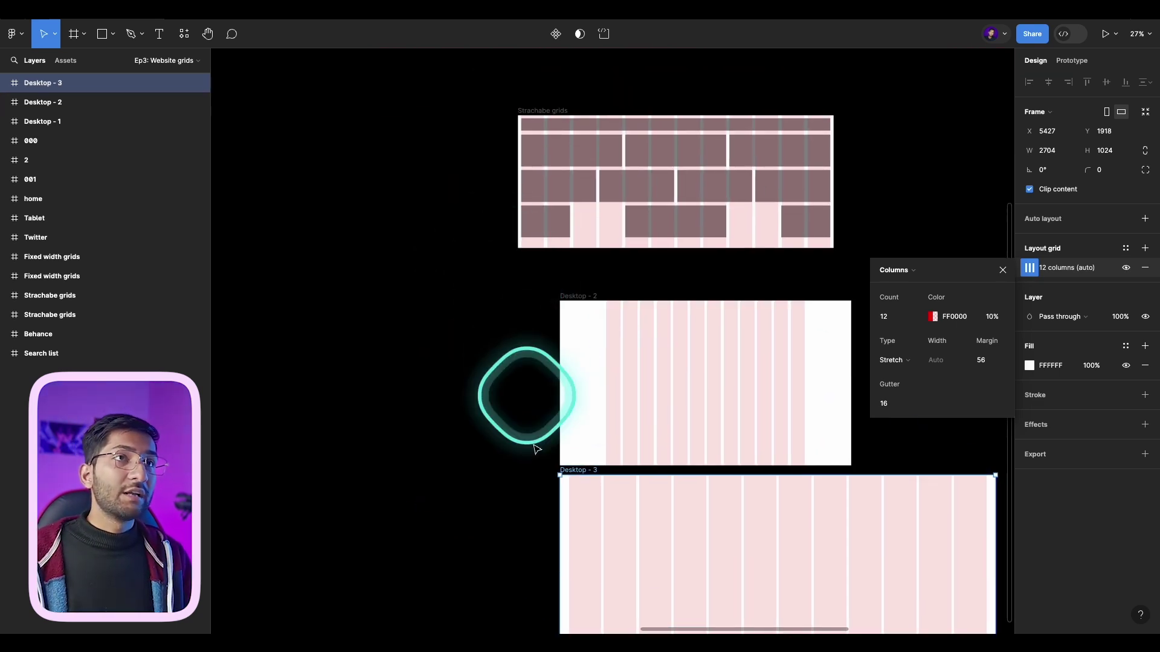
{"action": "scroll", "coordinate": [477, 303], "scroll_direction": "down", "scroll_amount": 5}
{"action": "scroll", "coordinate": [505, 316], "scroll_direction": "up", "scroll_amount": 3}
{"action": "scroll", "coordinate": [484, 291], "scroll_direction": "up", "scroll_amount": 6}
{"action": "scroll", "coordinate": [486, 290], "scroll_direction": "up", "scroll_amount": 10}
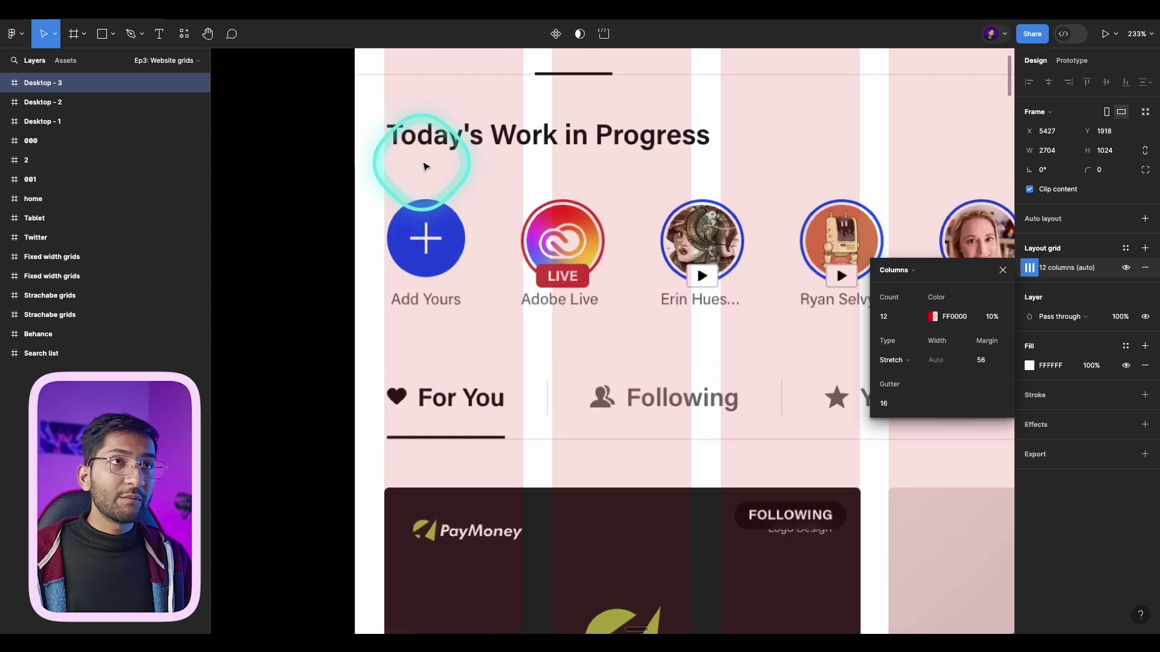
{"action": "scroll", "coordinate": [397, 266], "scroll_direction": "down", "scroll_amount": 3}
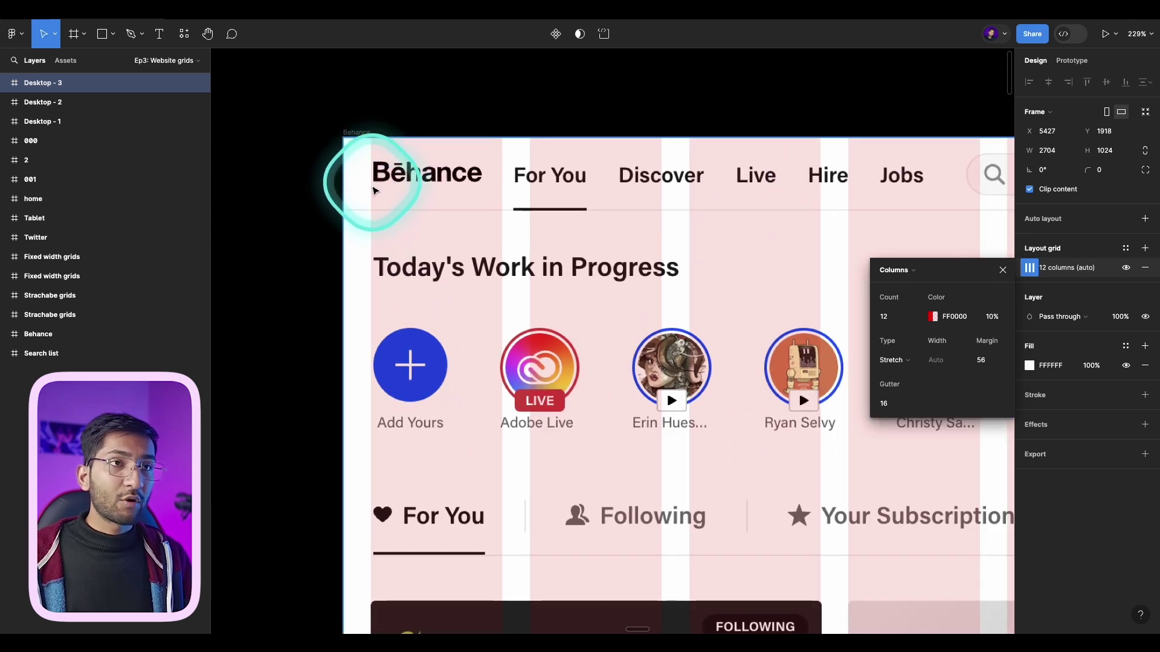
{"action": "scroll", "coordinate": [370, 193], "scroll_direction": "down", "scroll_amount": 3}
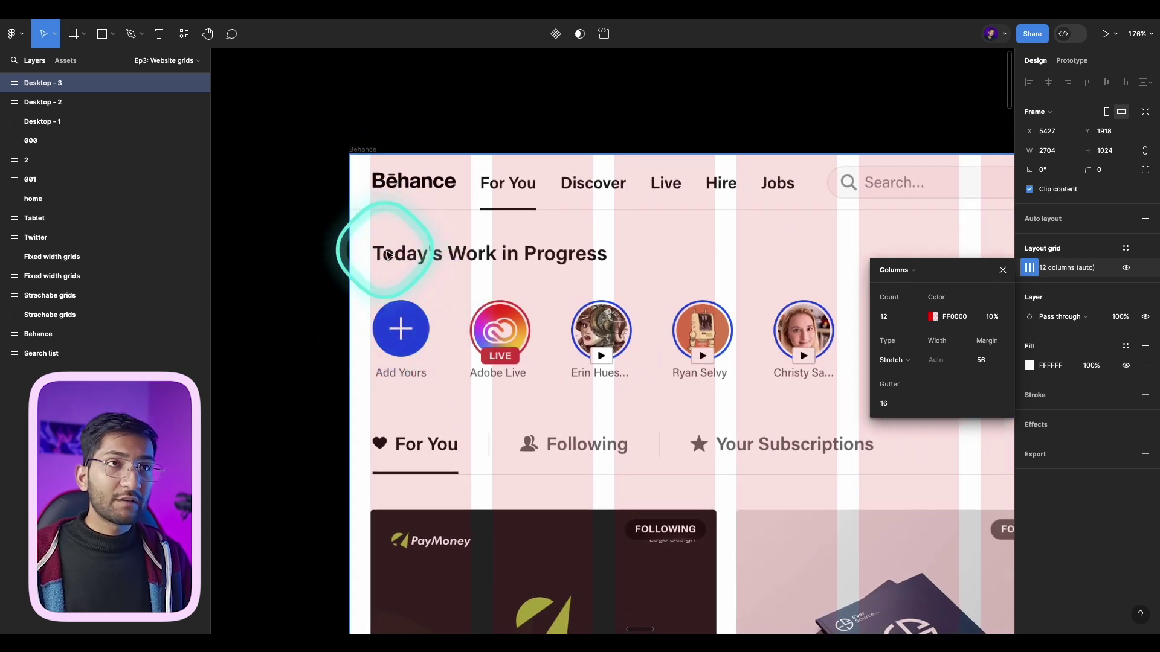
{"action": "key", "text": "ctrl+v"}
{"action": "scroll", "coordinate": [374, 362], "scroll_direction": "down", "scroll_amount": 2}
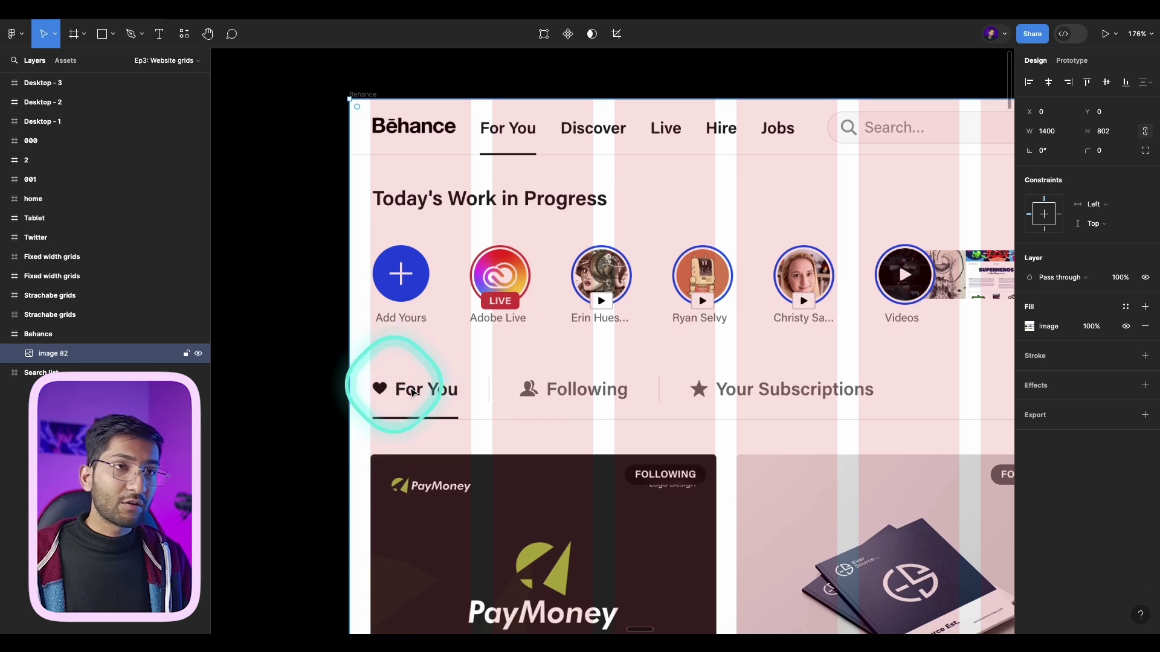
{"action": "scroll", "coordinate": [414, 370], "scroll_direction": "down", "scroll_amount": 2}
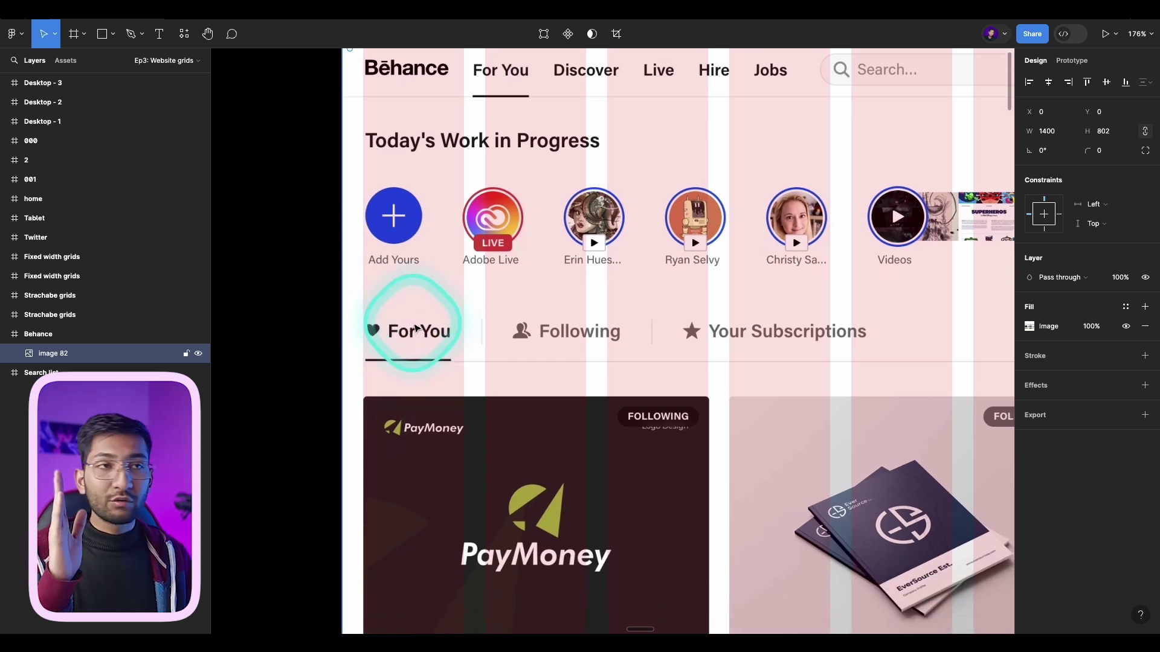
- Examine how the Behance header and thumbnails meet the right grid margin, and compare with the left side
{"action": "scroll", "coordinate": [404, 314], "scroll_direction": "down", "scroll_amount": 2}
{"action": "scroll", "coordinate": [557, 298], "scroll_direction": "down", "scroll_amount": 3}
{"action": "scroll", "coordinate": [557, 220], "scroll_direction": "right", "scroll_amount": 5}
{"action": "scroll", "coordinate": [647, 258], "scroll_direction": "up", "scroll_amount": 5}
{"action": "scroll", "coordinate": [654, 221], "scroll_direction": "up", "scroll_amount": 5}
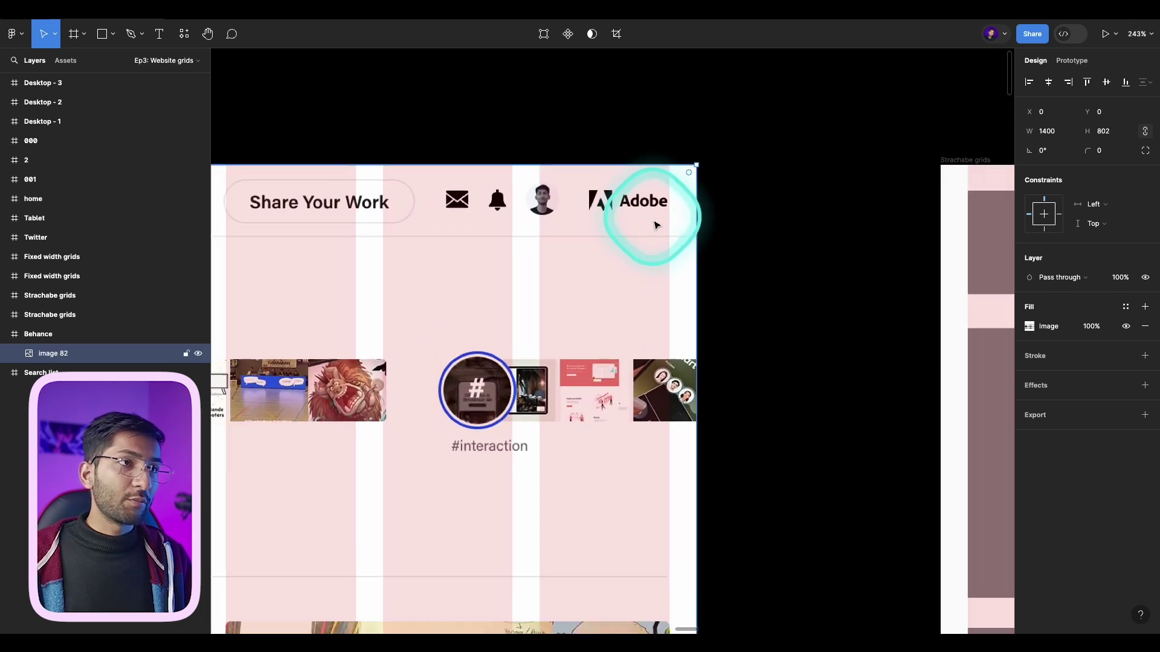
{"action": "scroll", "coordinate": [653, 221], "scroll_direction": "down", "scroll_amount": 3}
{"action": "scroll", "coordinate": [610, 422], "scroll_direction": "down", "scroll_amount": 3}
{"action": "scroll", "coordinate": [556, 399], "scroll_direction": "up", "scroll_amount": 2}
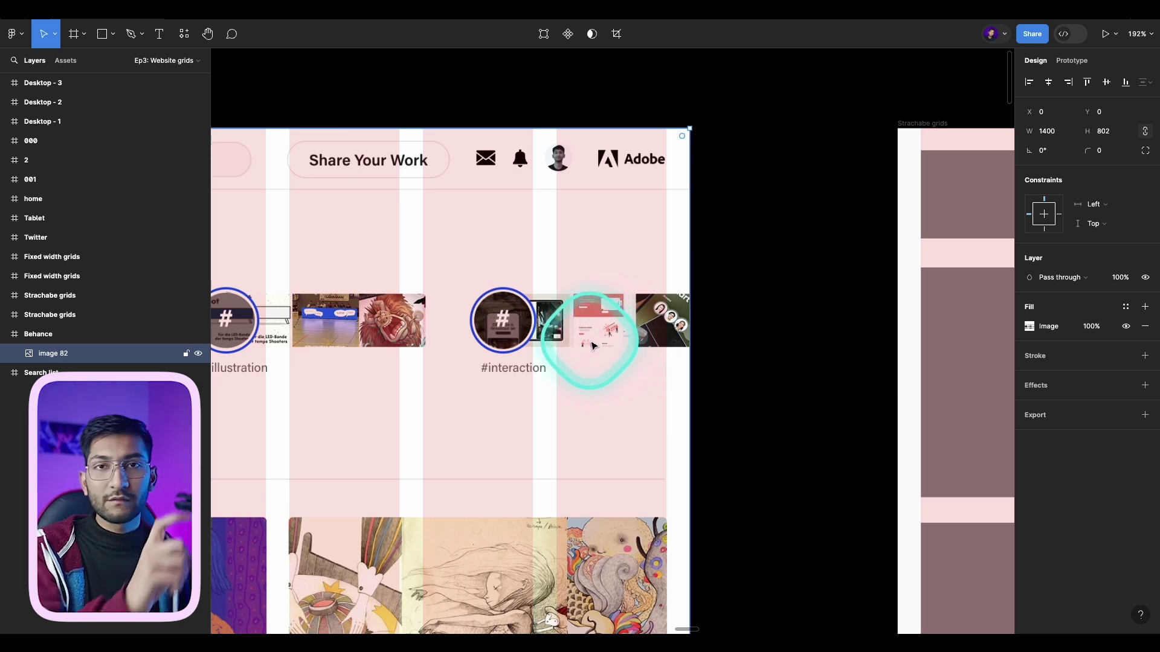
{"action": "scroll", "coordinate": [590, 338], "scroll_direction": "down", "scroll_amount": 5}
{"action": "scroll", "coordinate": [435, 321], "scroll_direction": "up", "scroll_amount": 4}
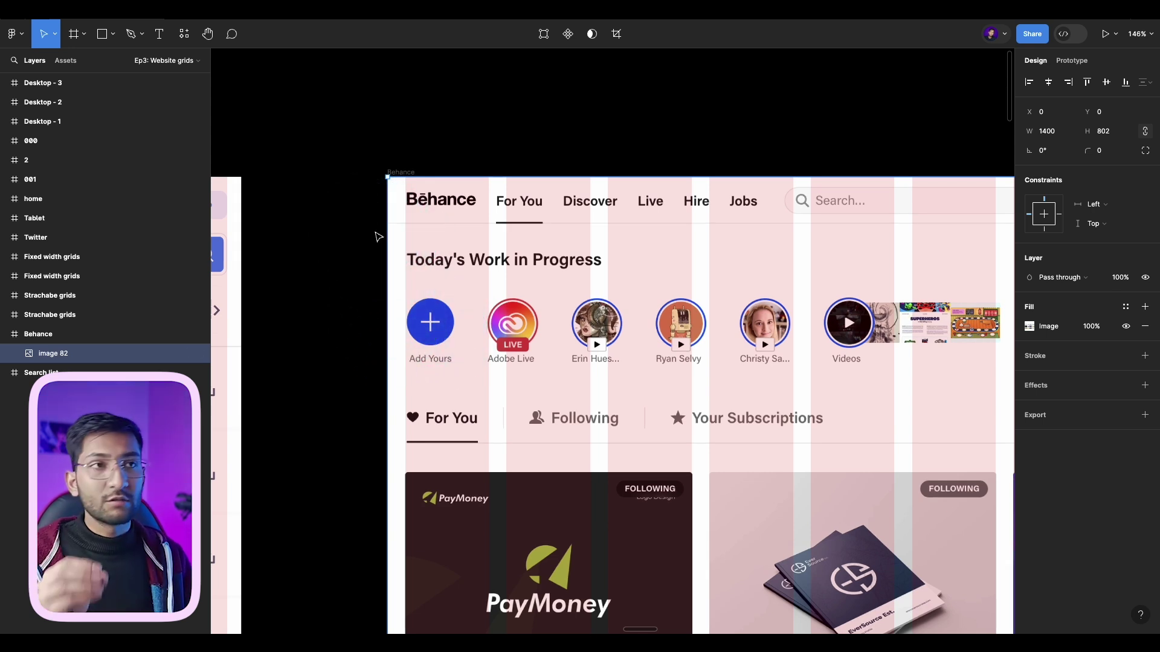
{"action": "left_click", "coordinate": [384, 235]}
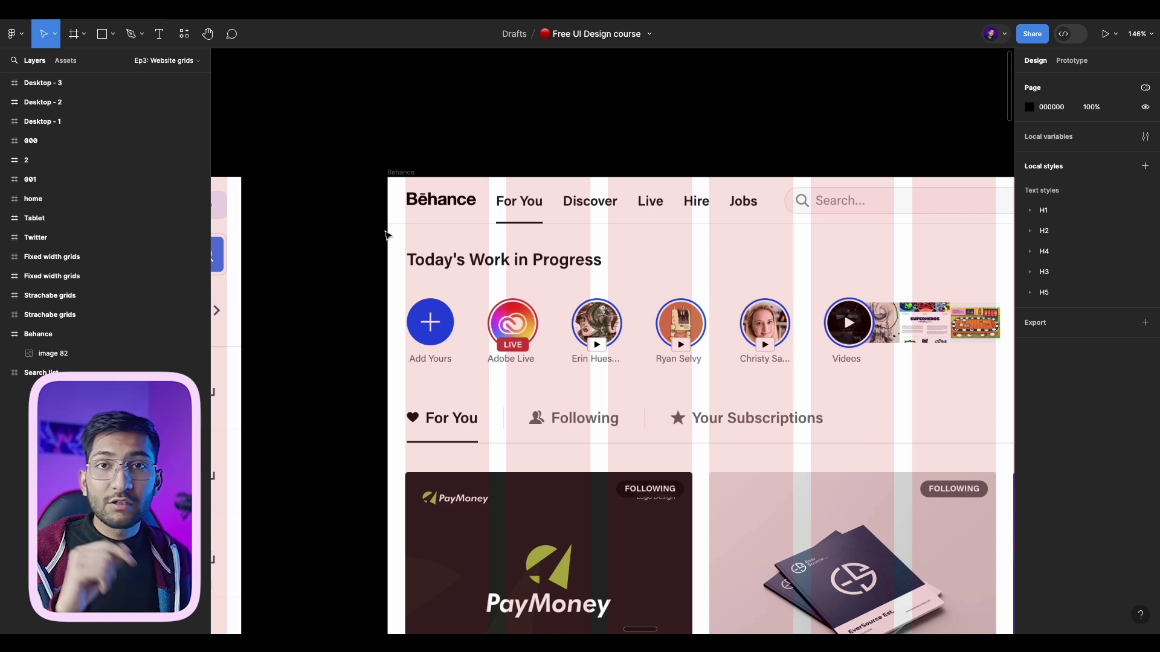